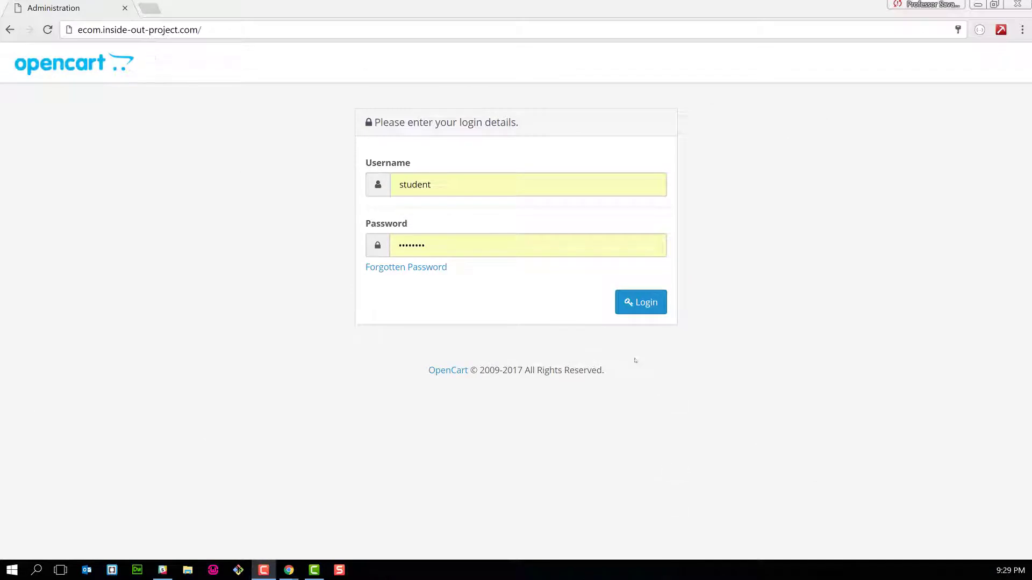
- Log in to the store administration with the prefilled credentials and open your own profile for editing
click(642, 307)
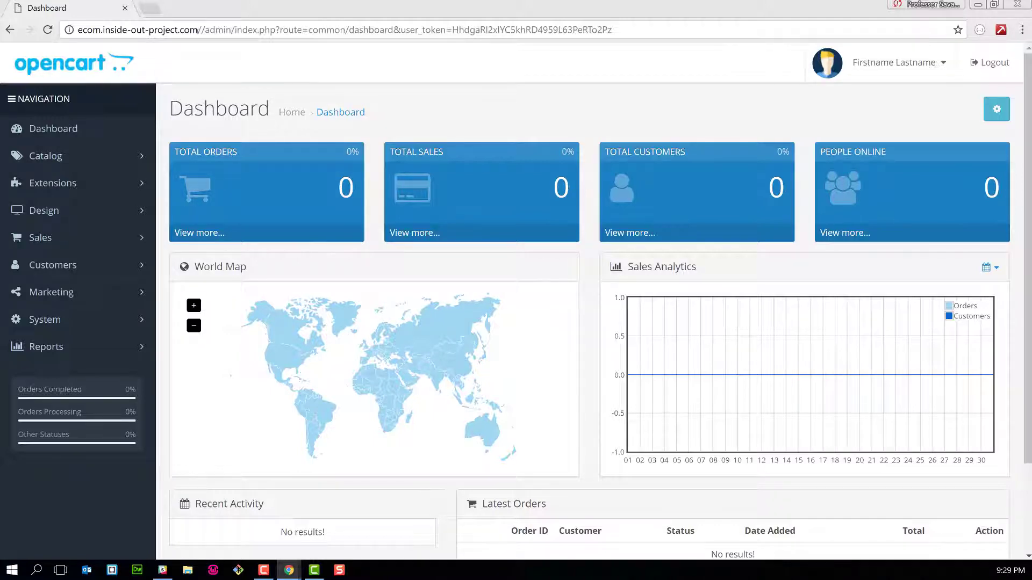
click(215, 29)
click(226, 30)
click(883, 72)
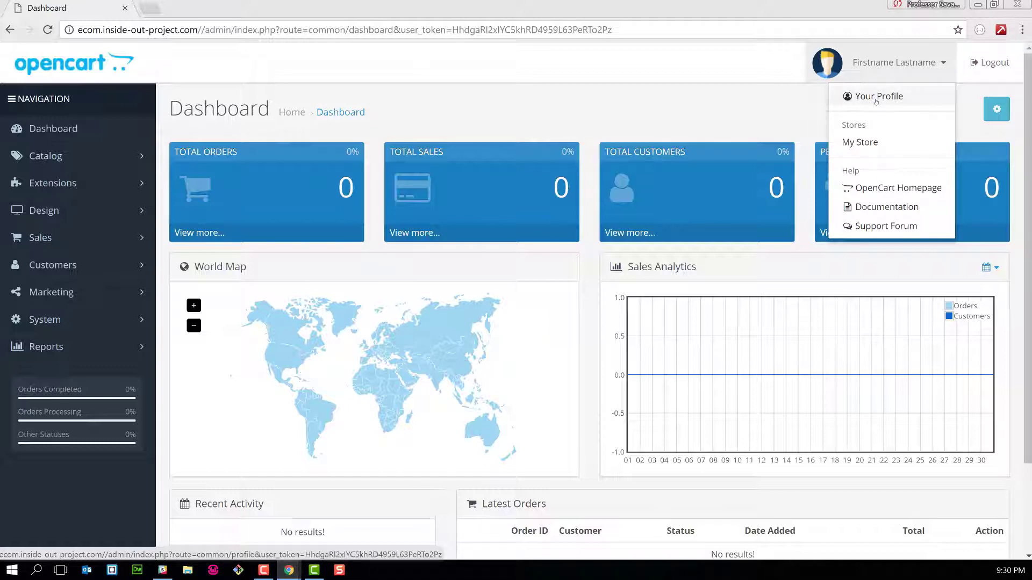
click(877, 96)
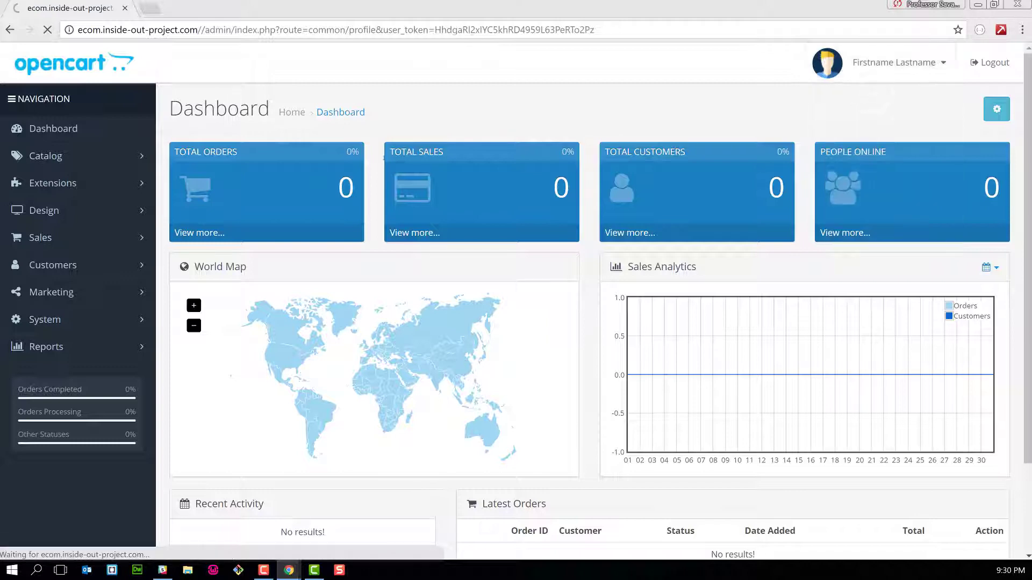
- Replace the placeholder first and last names in the profile with the account holder's real names and save it
double_click(355, 253)
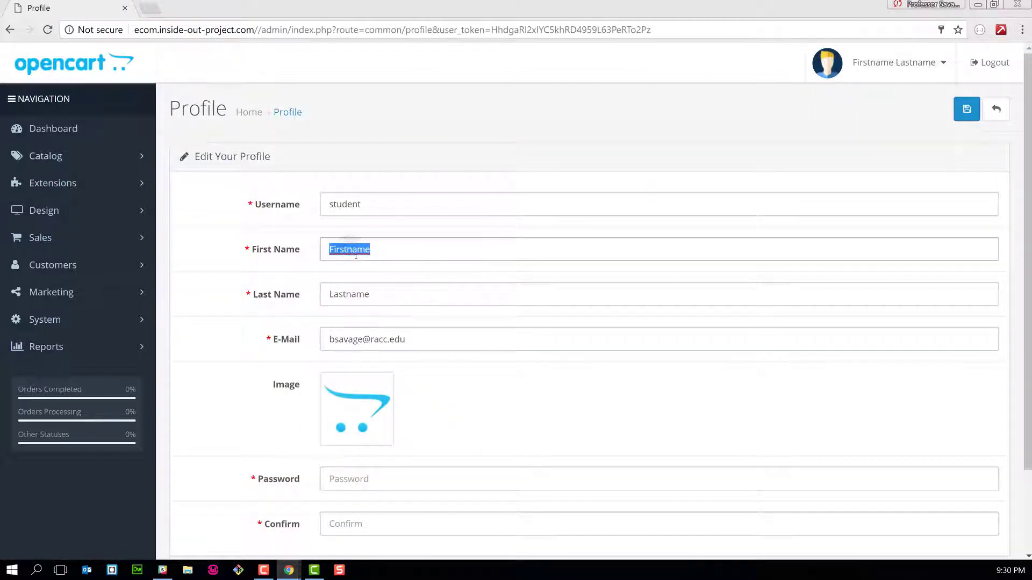
text(Brian)
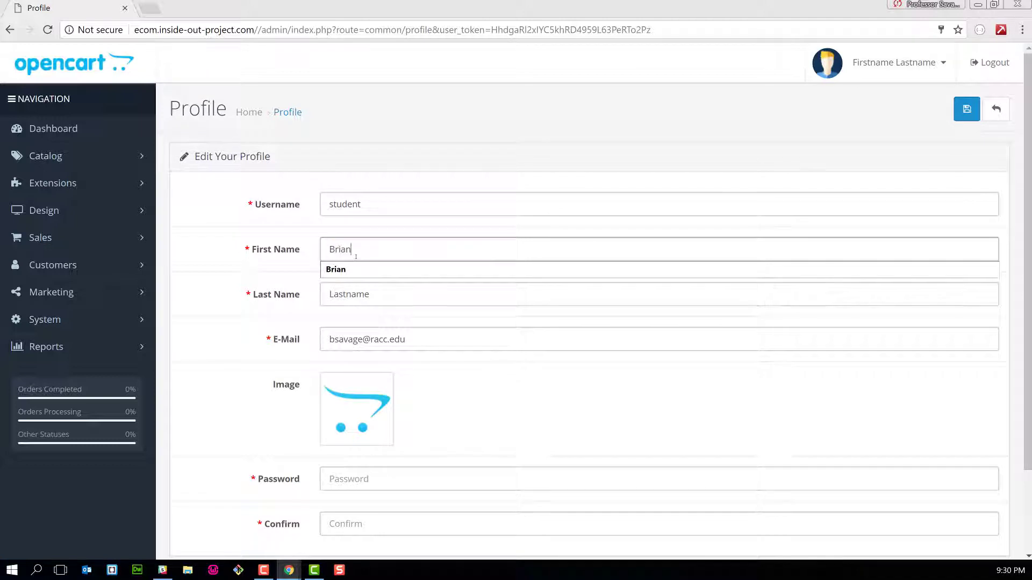
key(Tab)
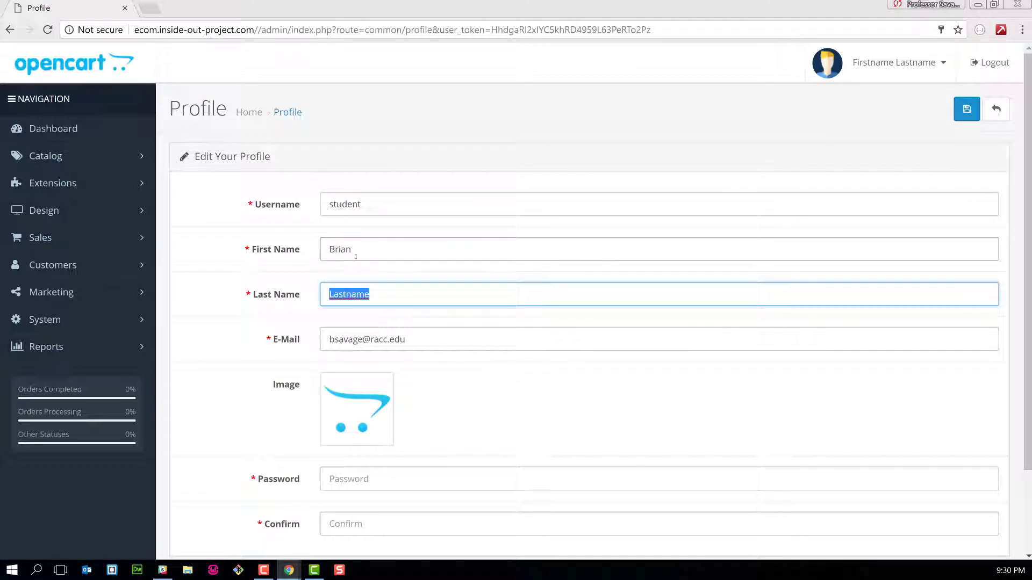
text(Savage)
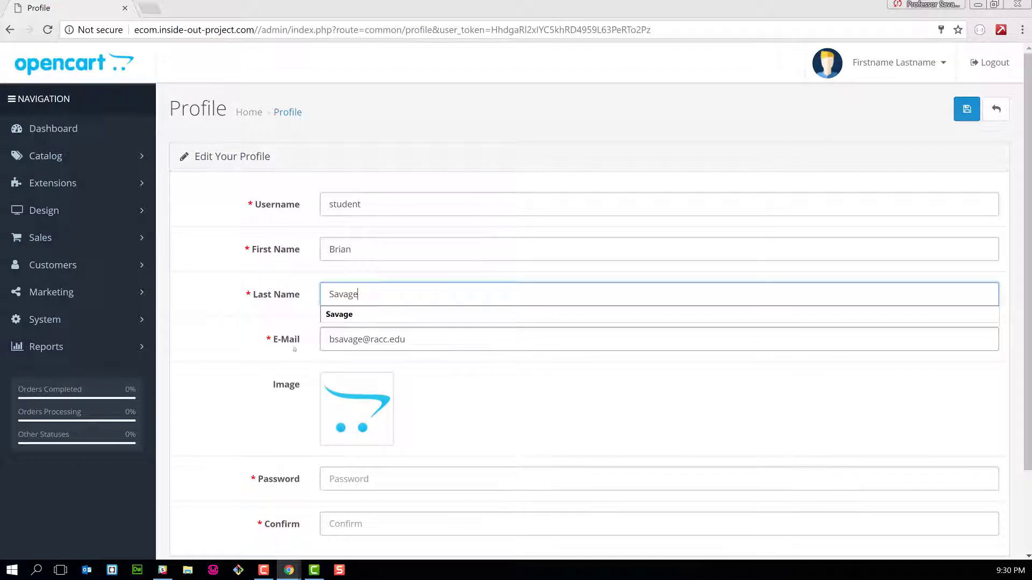
click(278, 328)
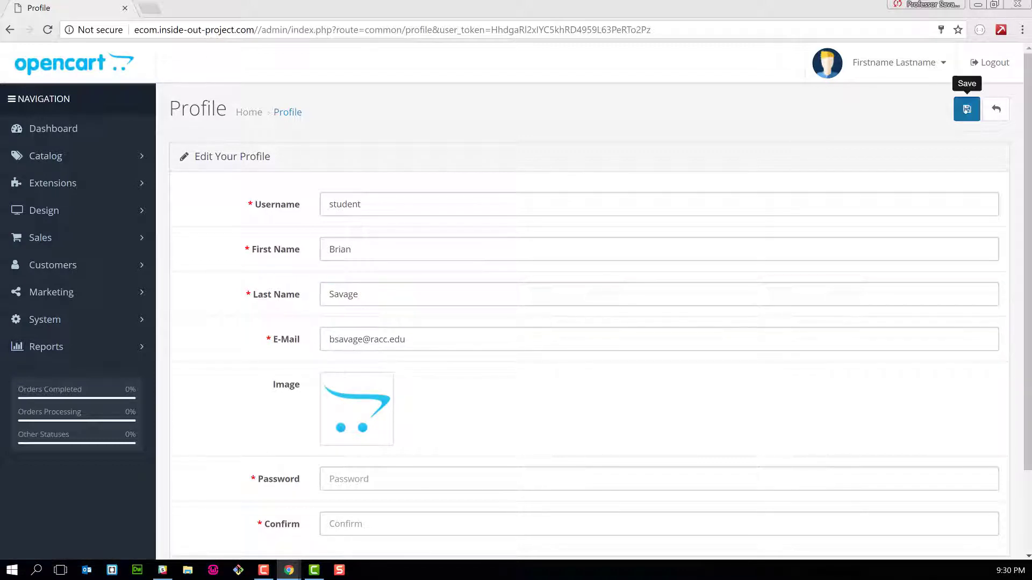
click(966, 110)
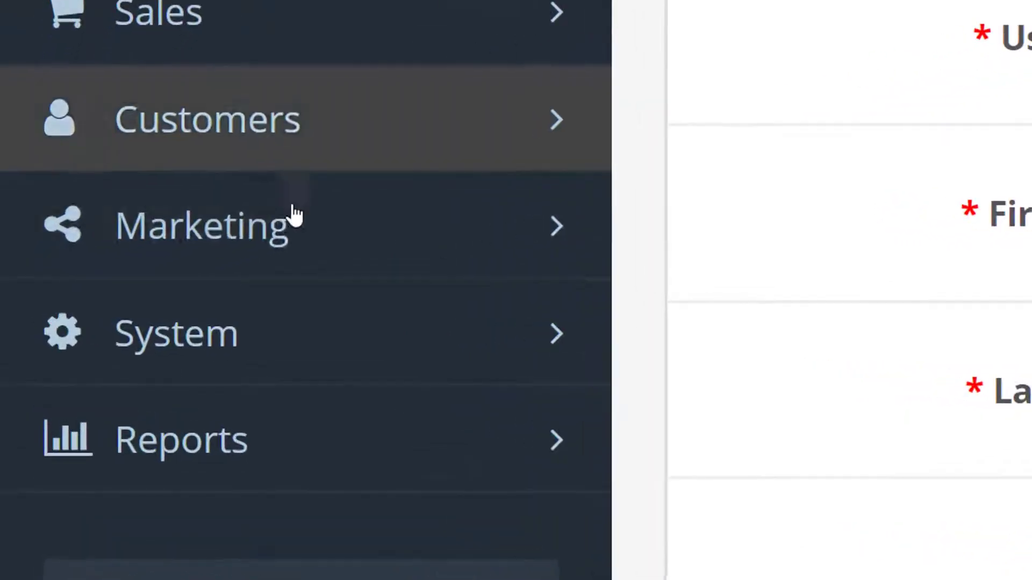
- Open the system settings and start editing the default store, My Store
click(290, 309)
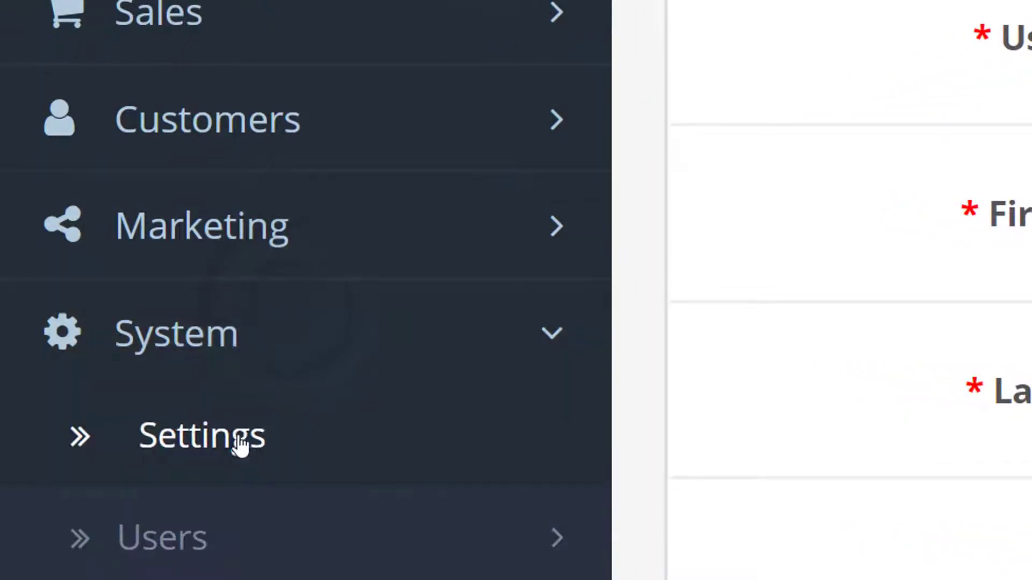
click(240, 444)
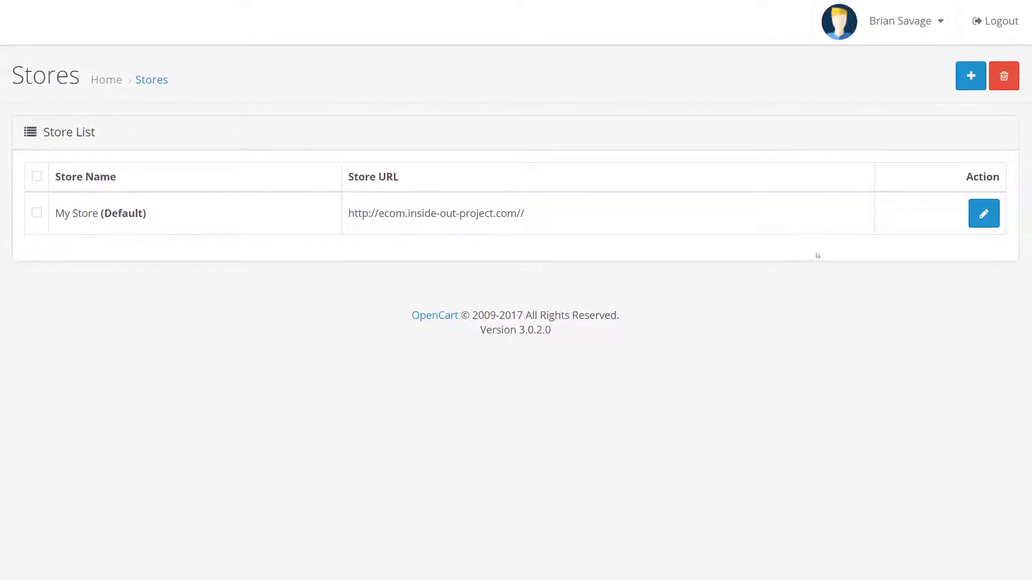
click(984, 213)
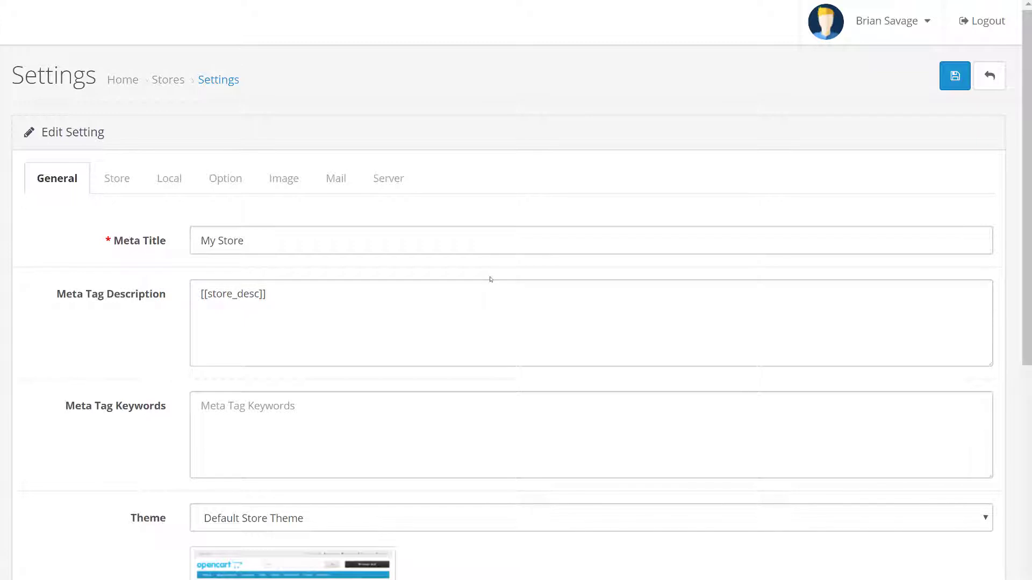
- Set the store's meta title to "inside out store - " followed by the owner's full name, and save the settings
scroll(490, 279, down, 2)
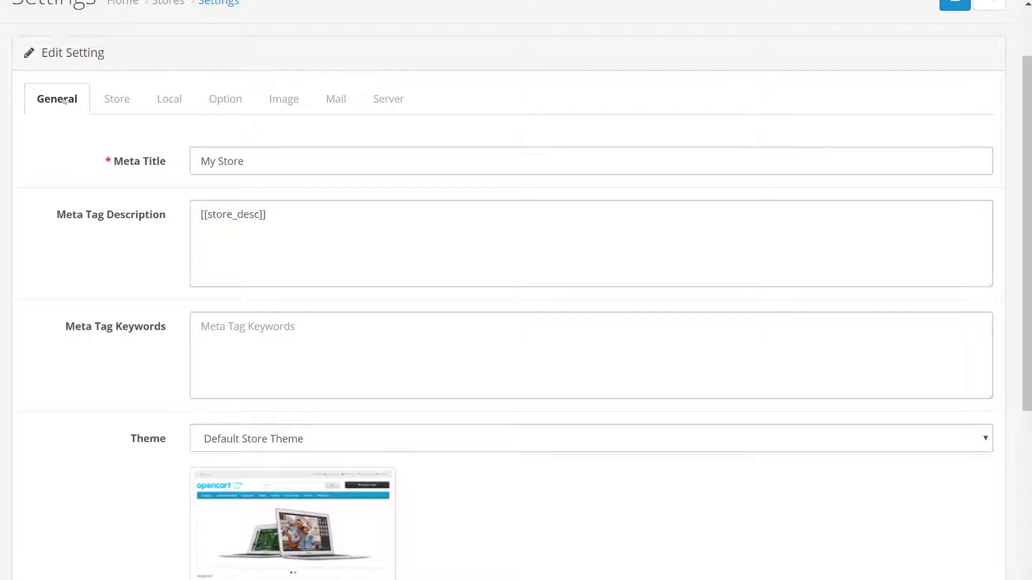
scroll(111, 183, down, 5)
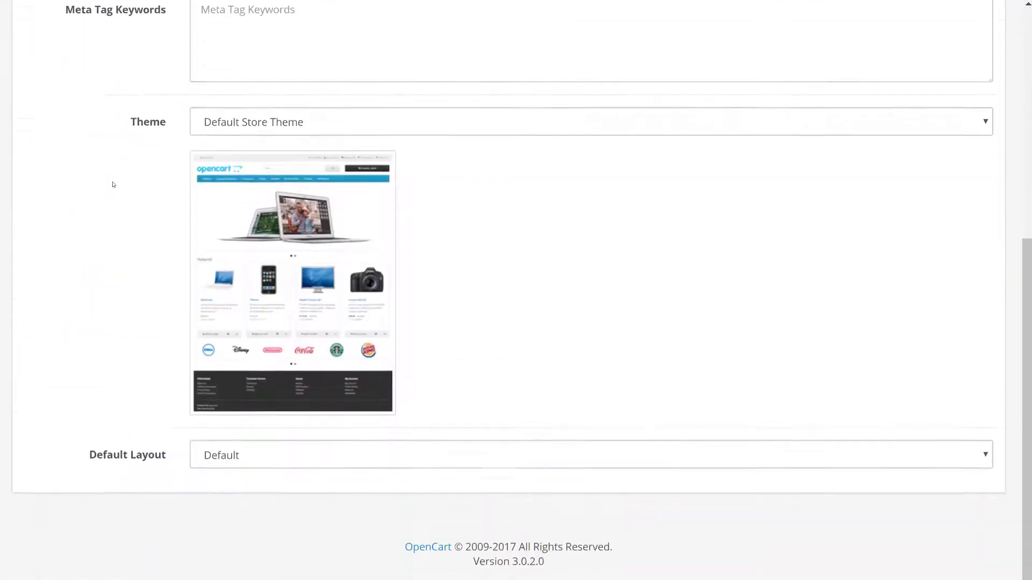
scroll(111, 184, up, 5)
scroll(113, 180, up, 2)
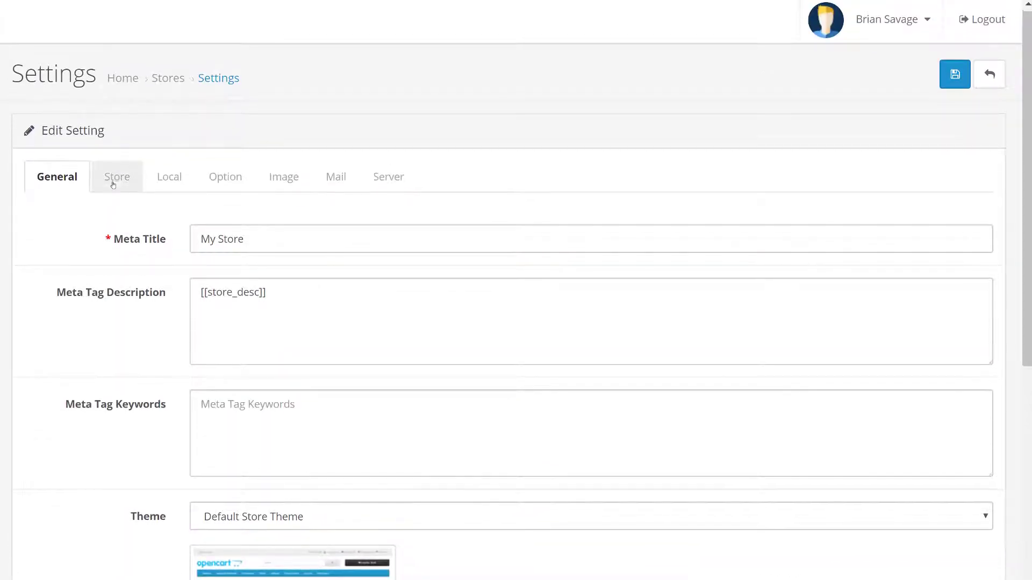
scroll(114, 178, down, 2)
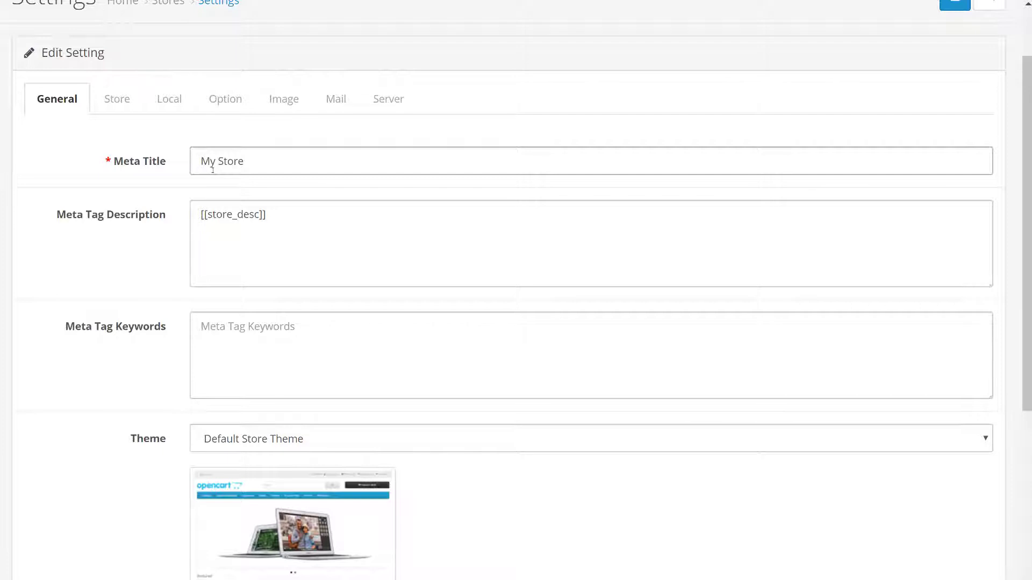
scroll(130, 228, up, 2)
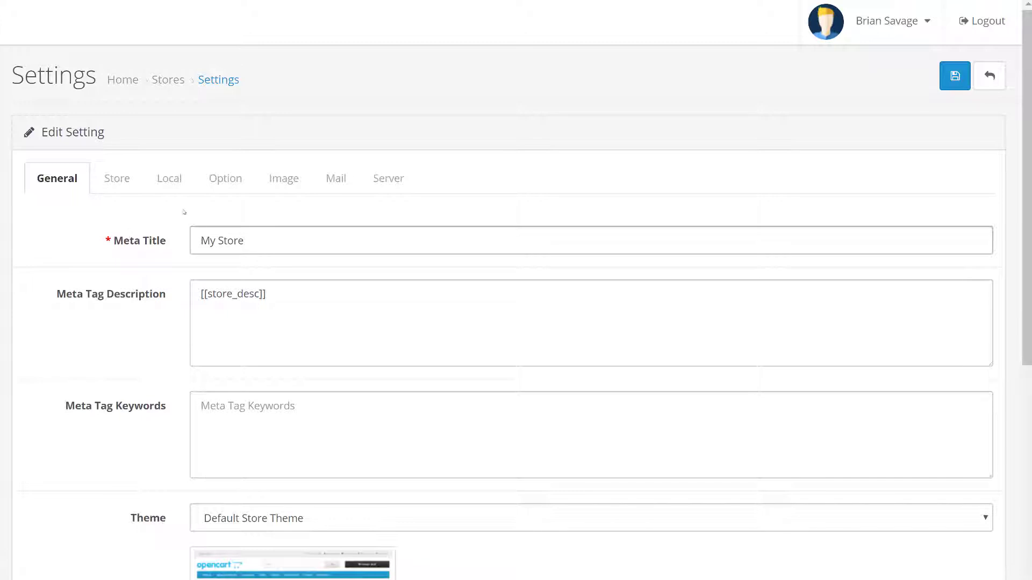
drag(250, 241, 185, 237)
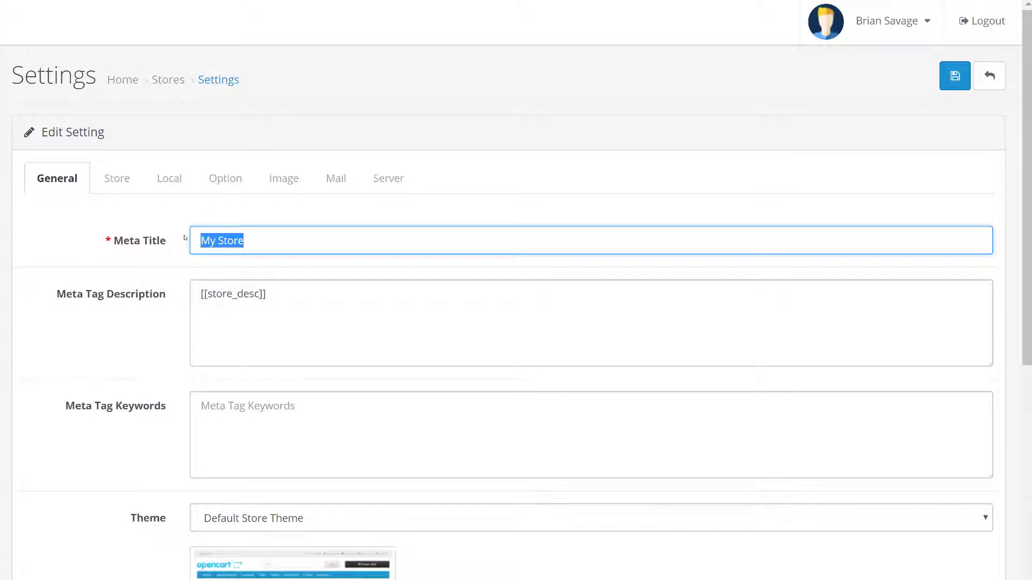
text(inside)
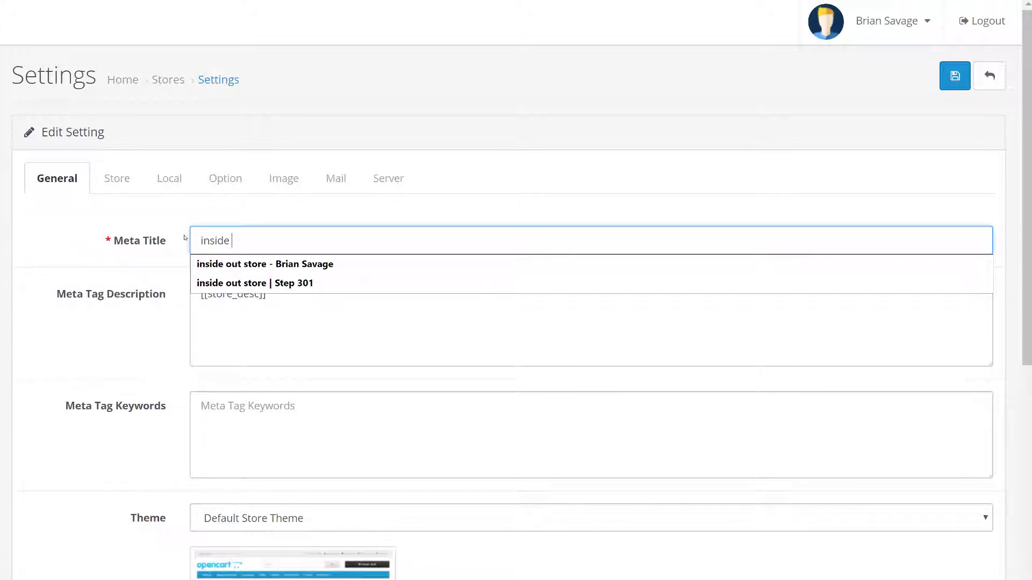
key(Down)
key(Return)
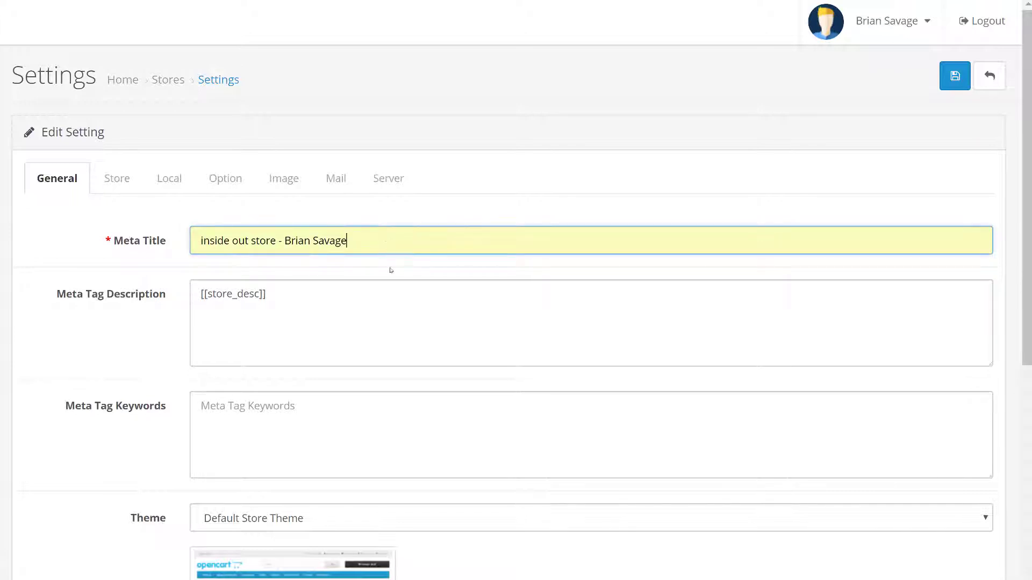
click(948, 81)
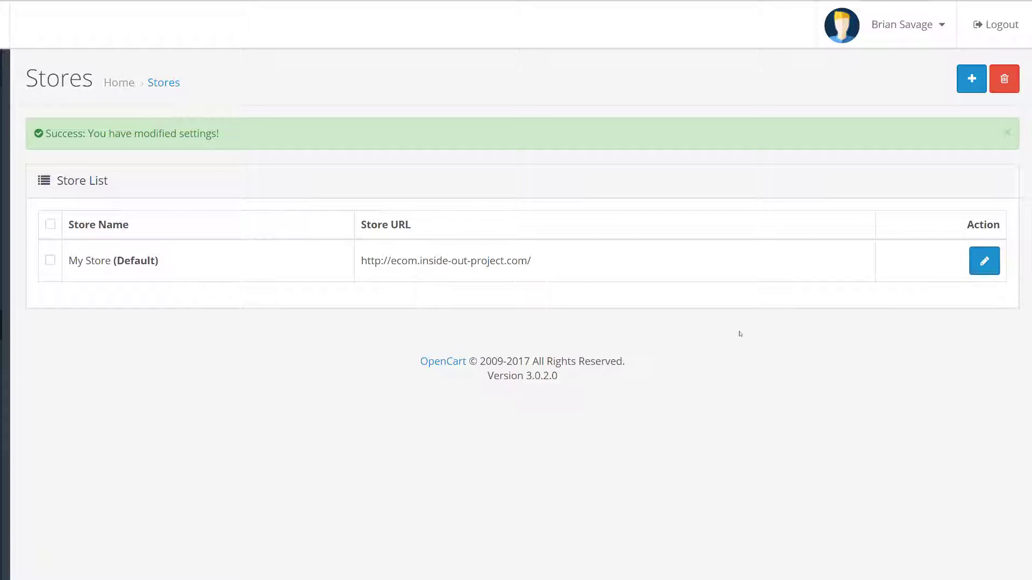
- Reopen the default store's settings and replace the meta tag description with "This webstore is used for academic enlightenment."
click(989, 264)
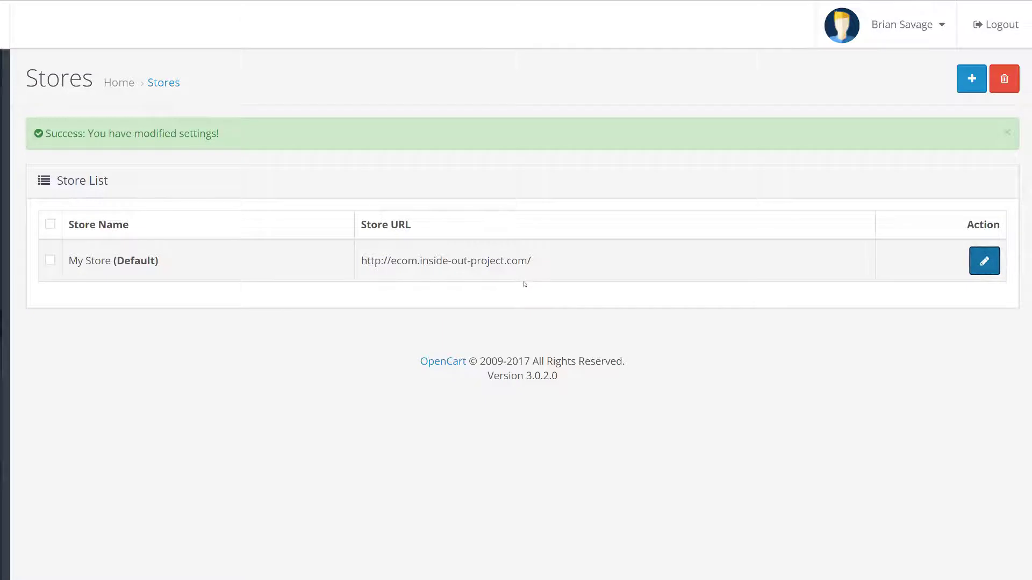
scroll(525, 284, down, 2)
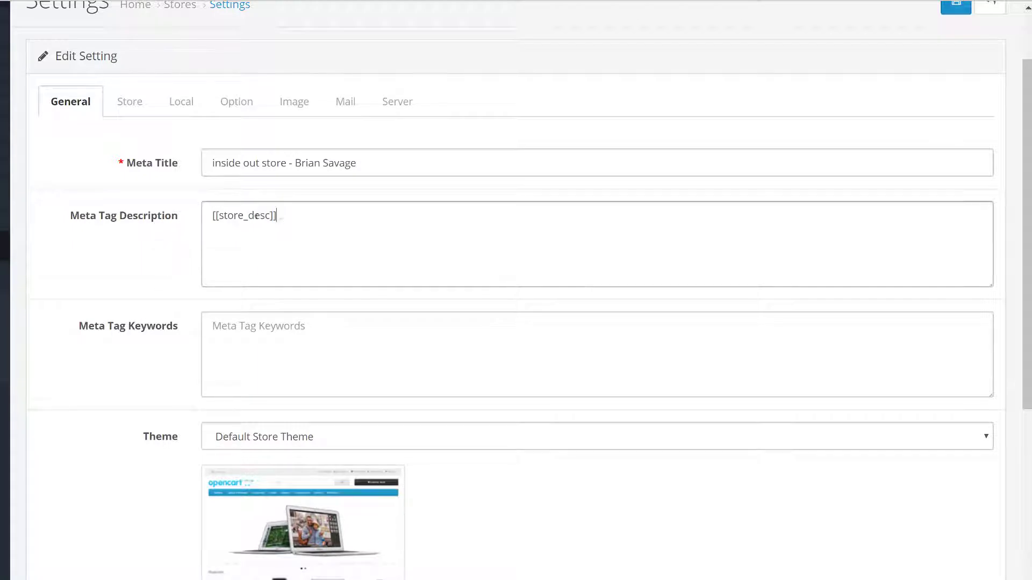
triple_click(275, 215)
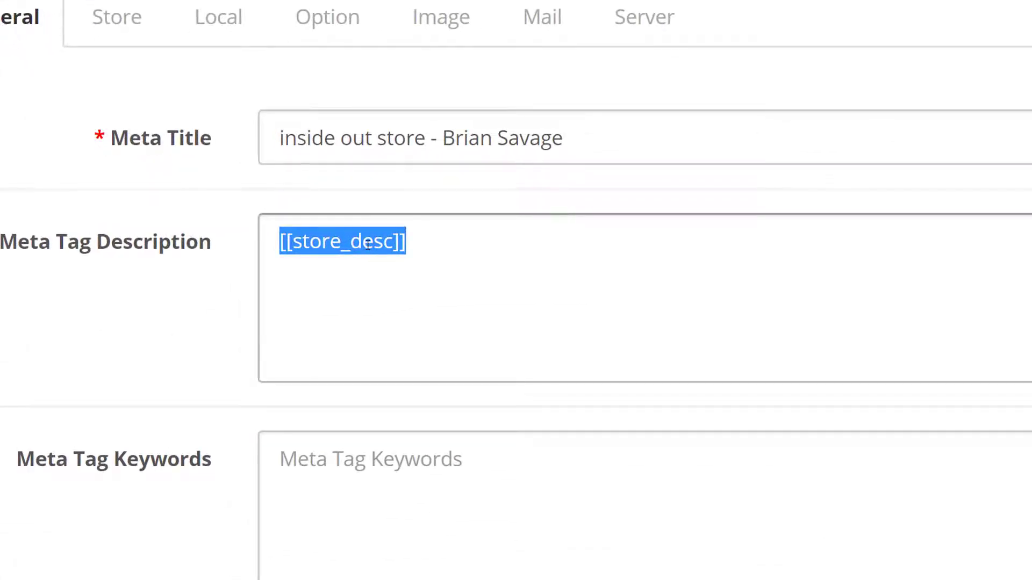
text(This webs)
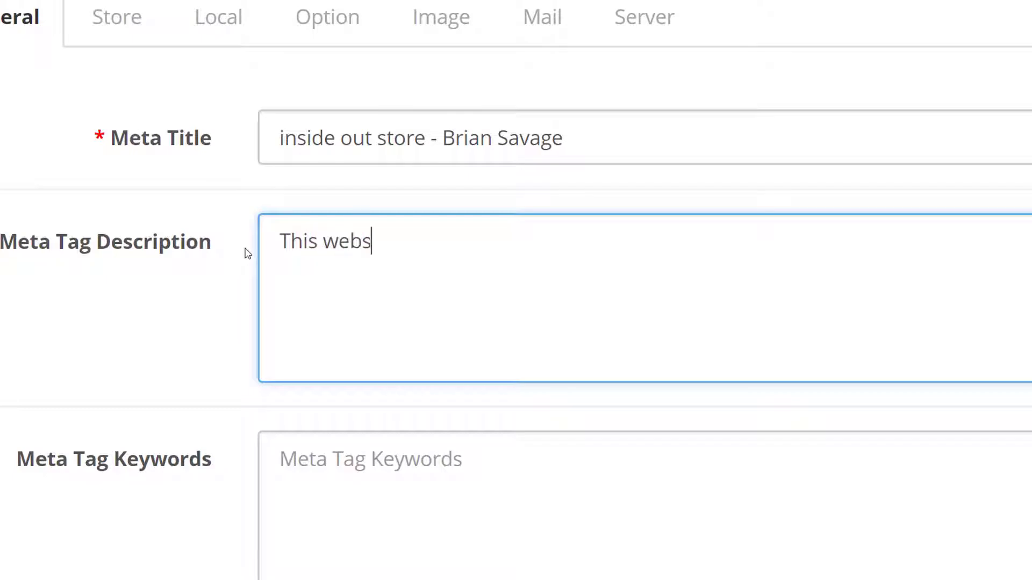
text(tore i)
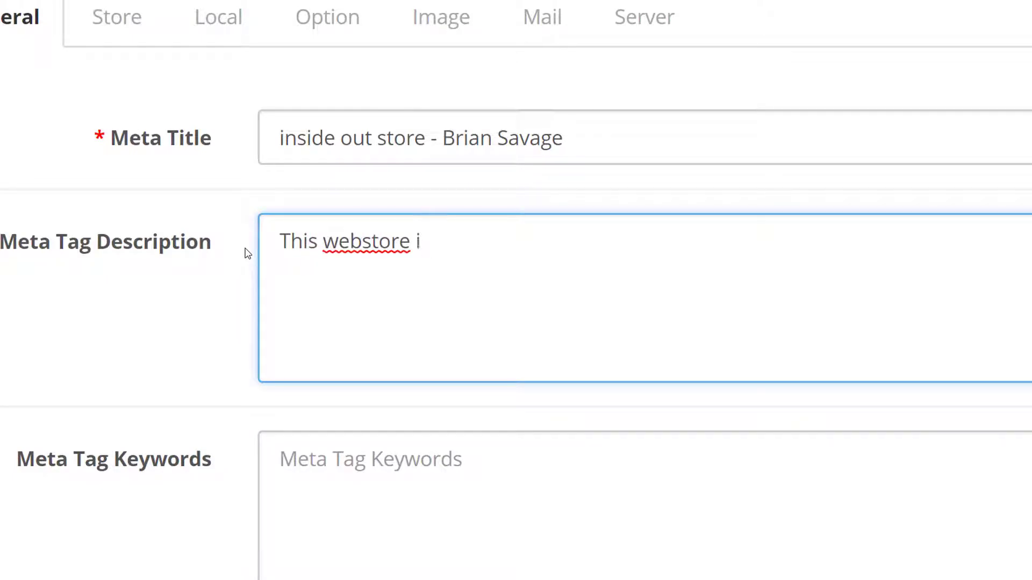
text(s used )
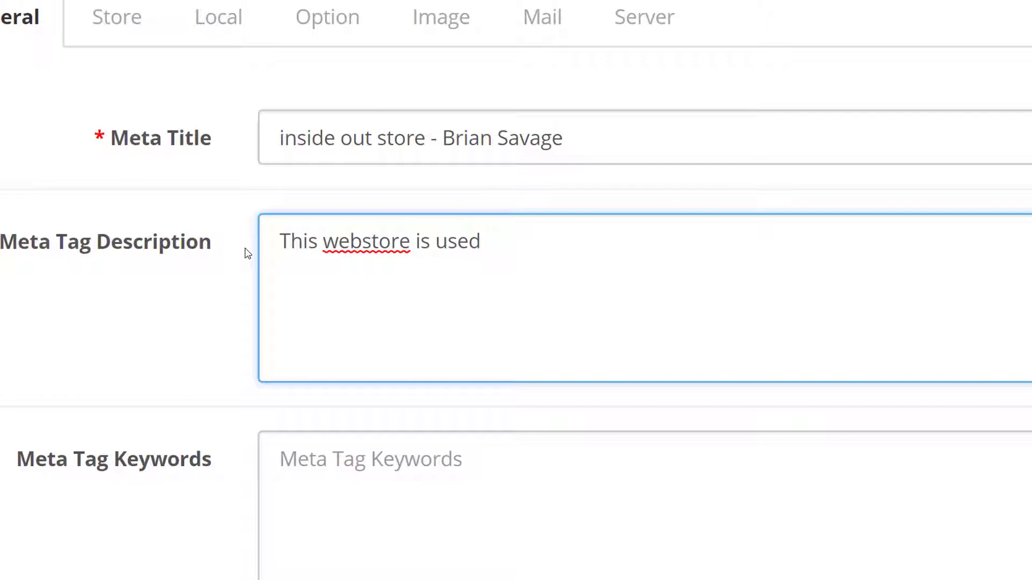
text(for acade)
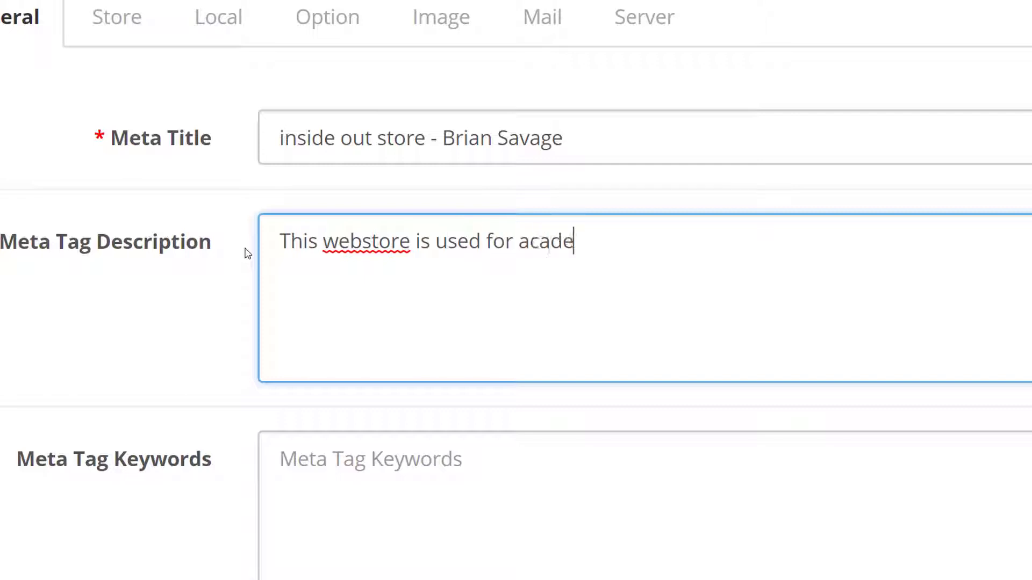
text(mic enli)
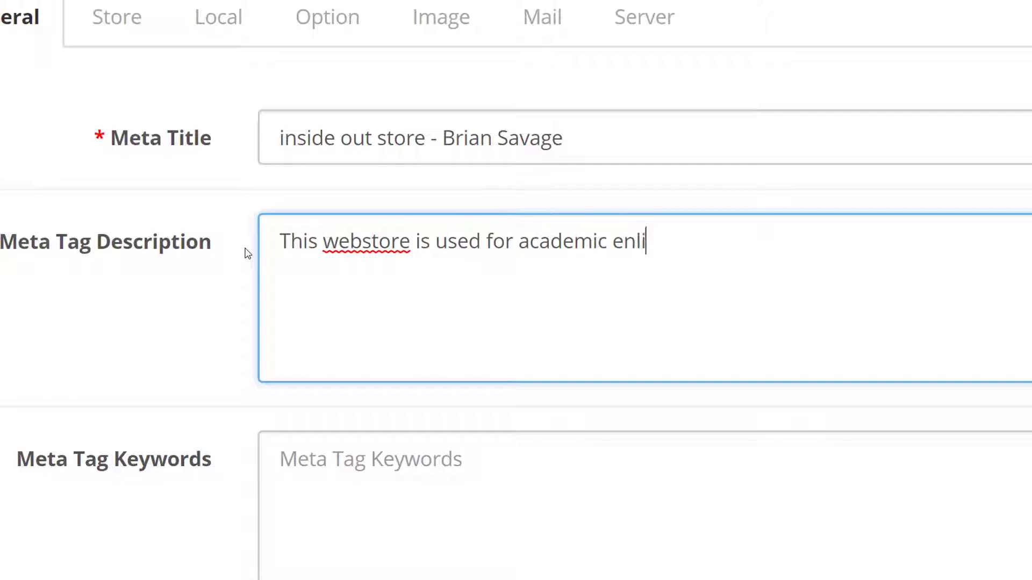
text(ghtenment)
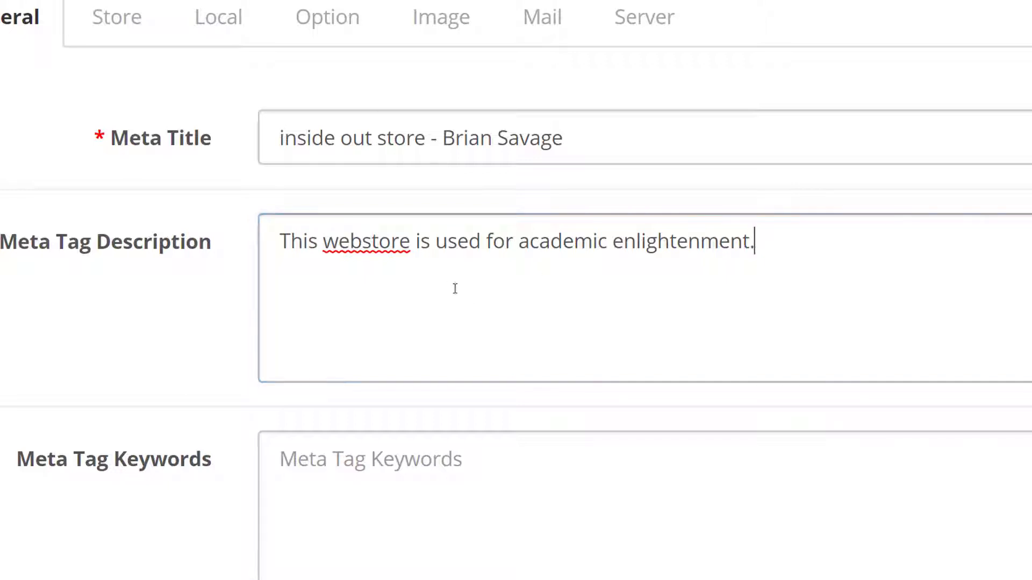
right_click(403, 258)
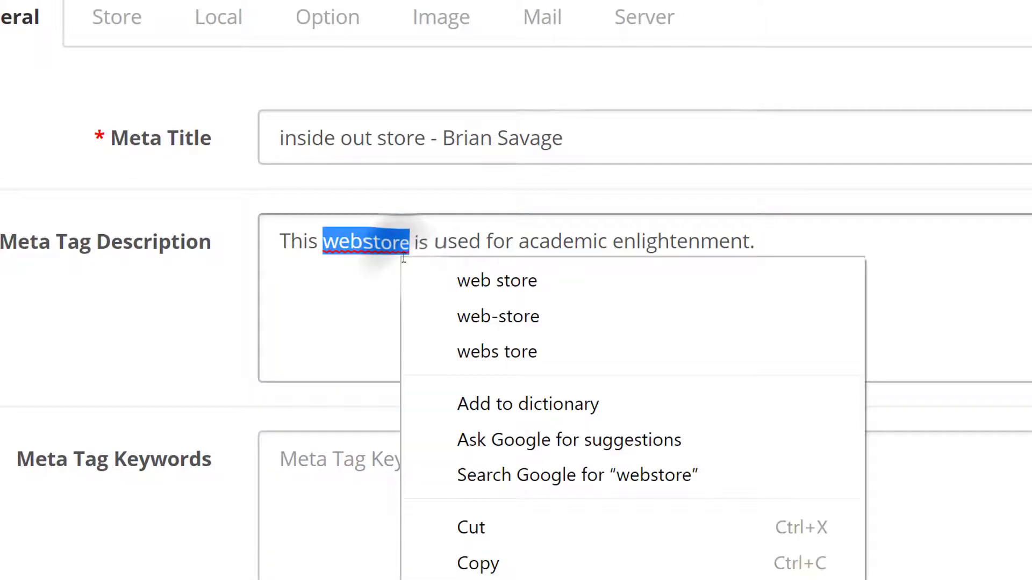
click(360, 274)
click(849, 267)
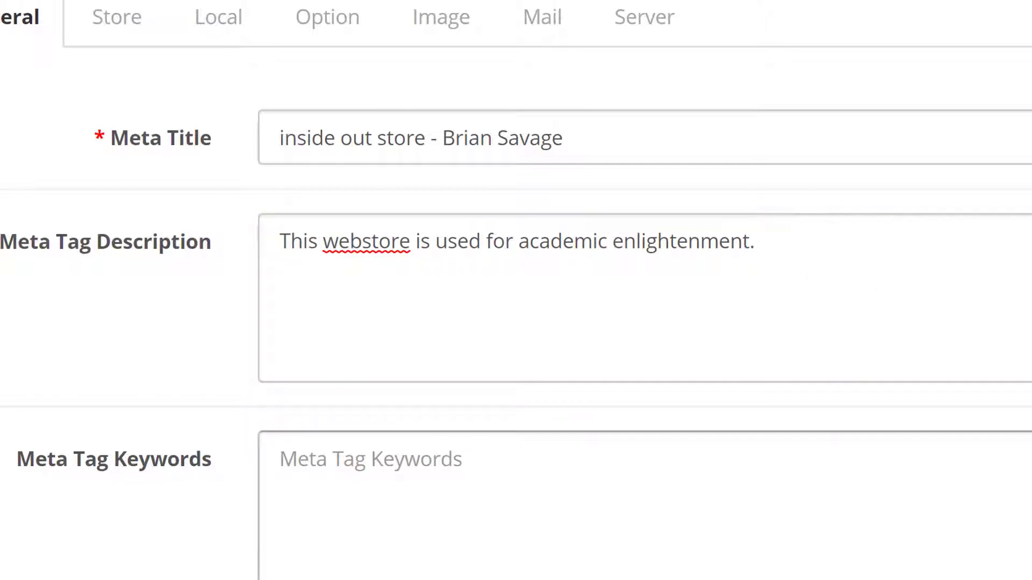
- Set the meta tag keywords to "webstore, ecommerce, inside out project" and save the settings
click(310, 532)
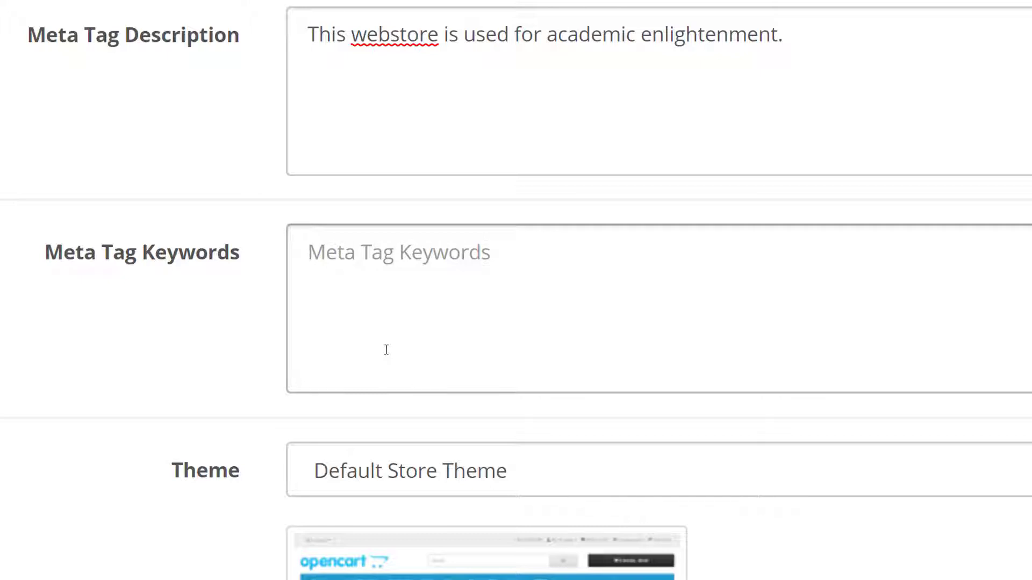
text(websto)
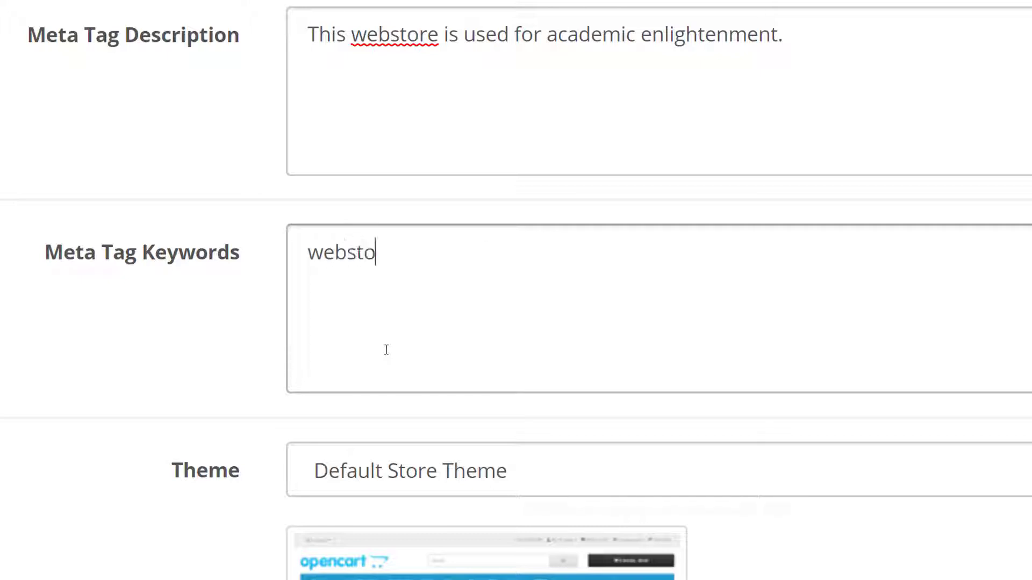
text(re, ecommm)
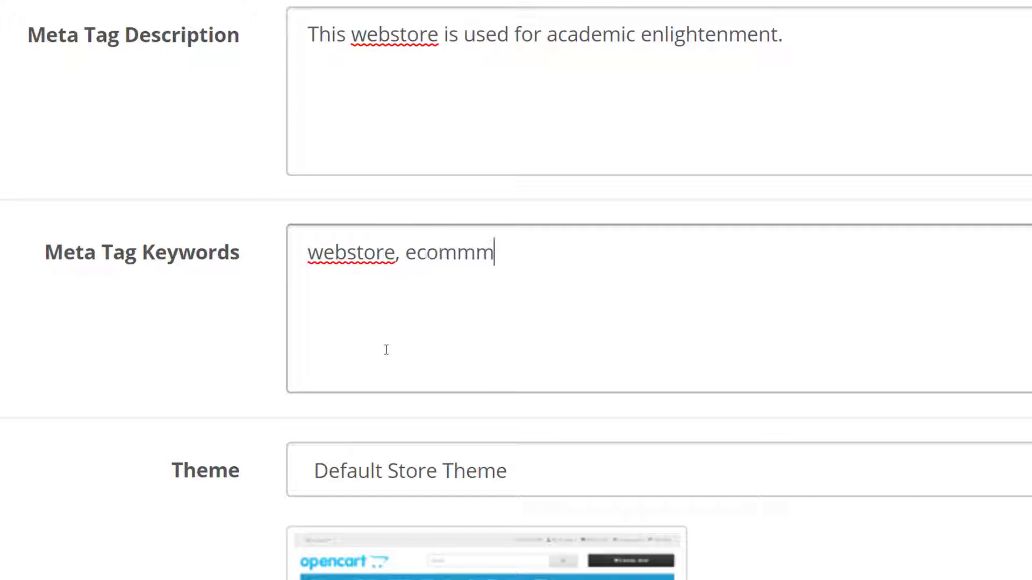
key(BackSpace)
text(erce )
text(, inside)
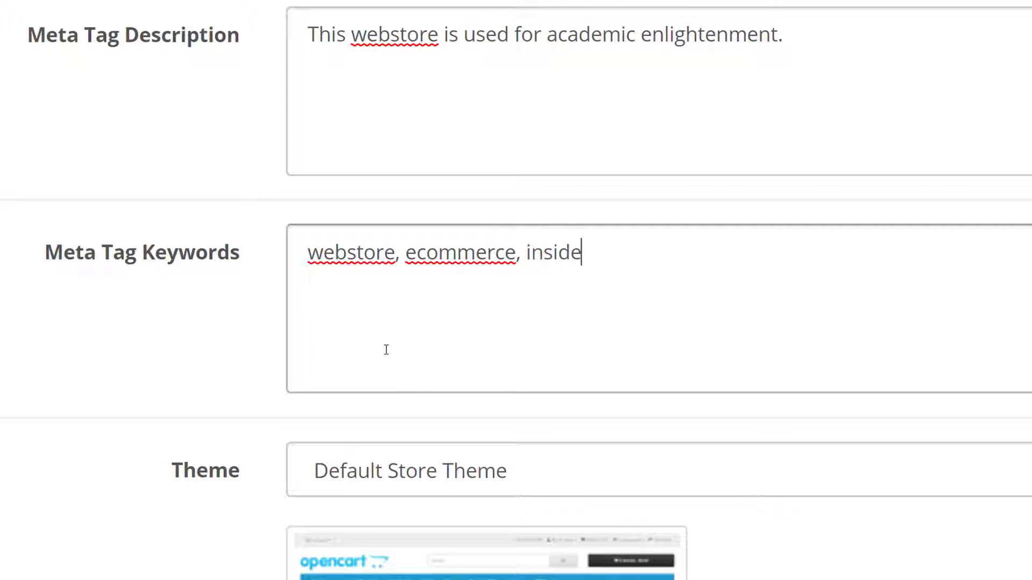
text( out proj)
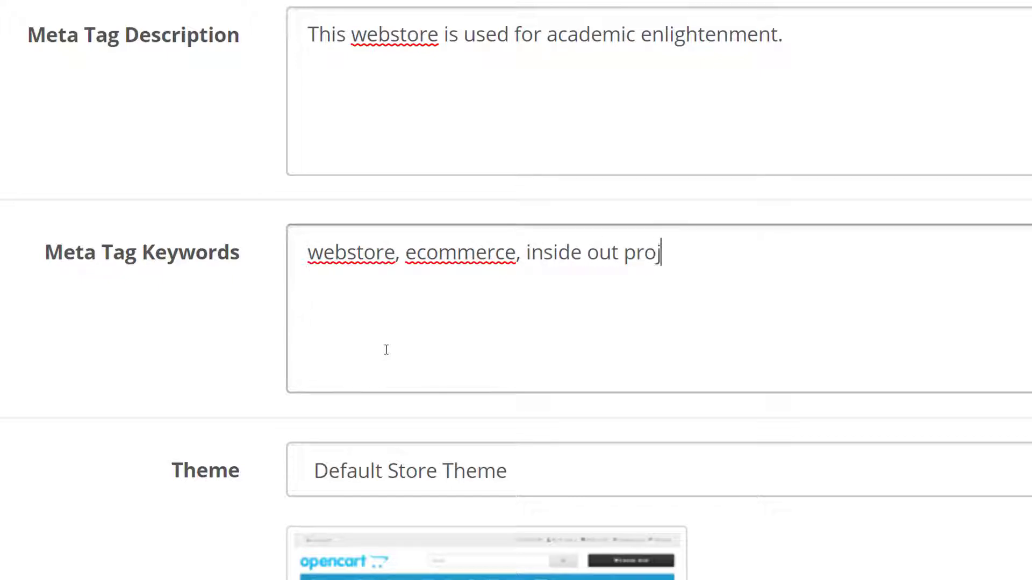
text(ect)
click(534, 246)
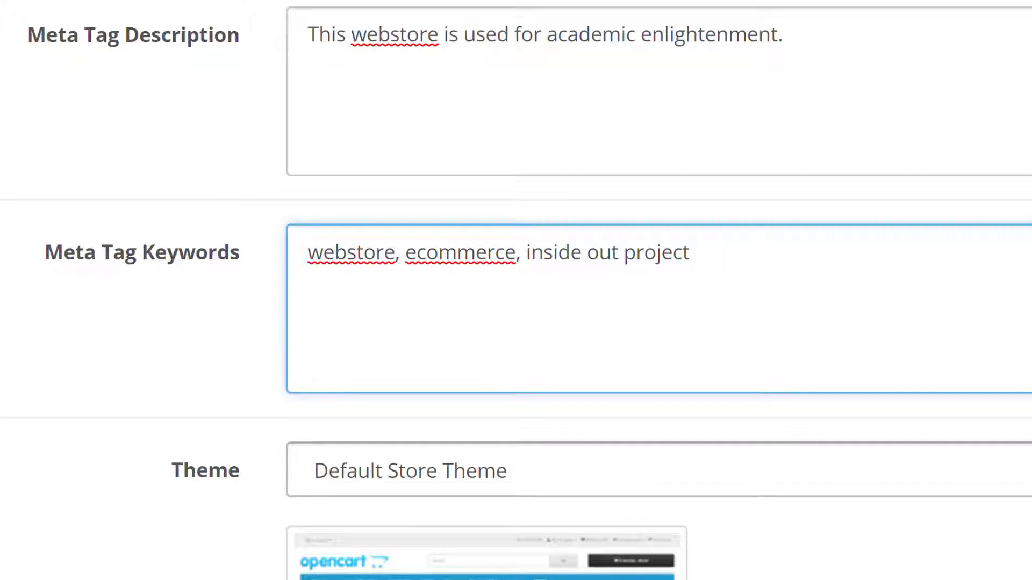
scroll(516, 290, down, 10)
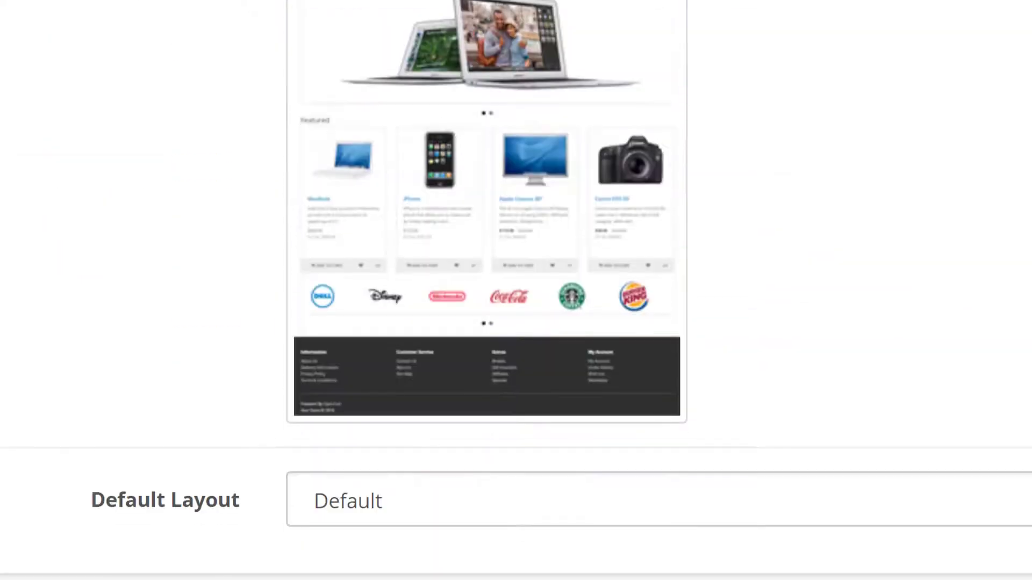
scroll(887, 541, up, 10)
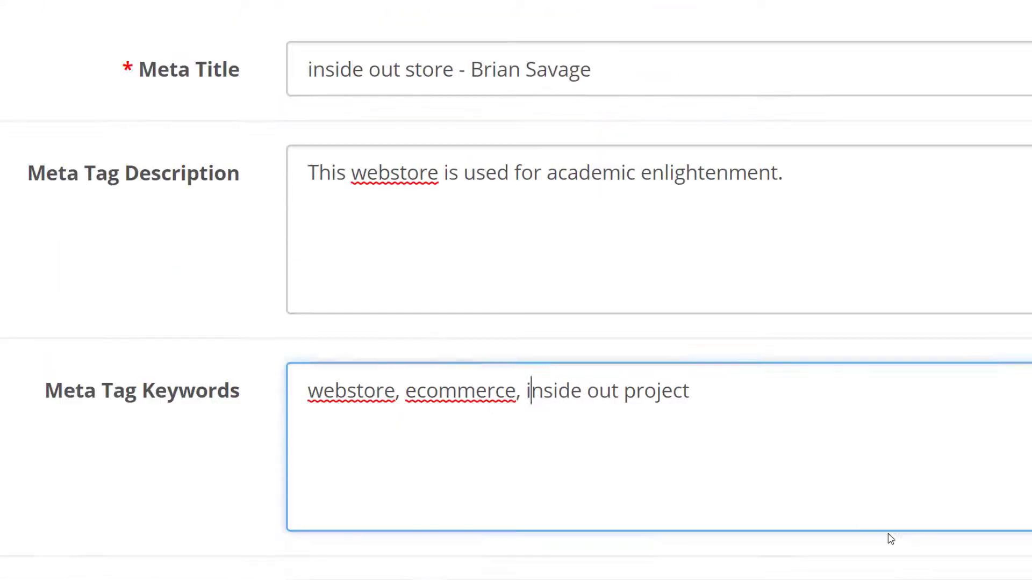
key(Tab)
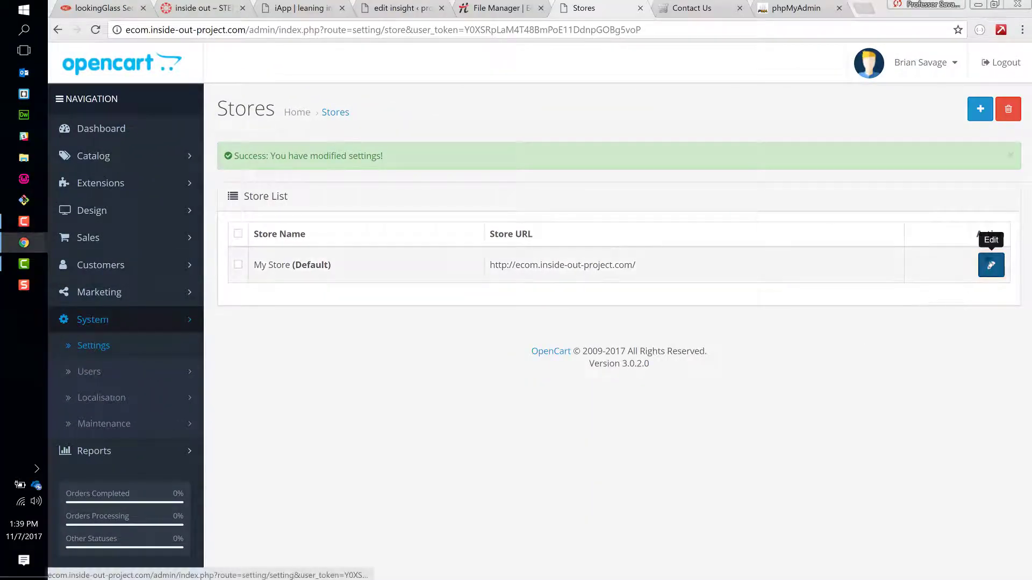
- Reopen the default store's settings and copy the full meta title text
click(991, 264)
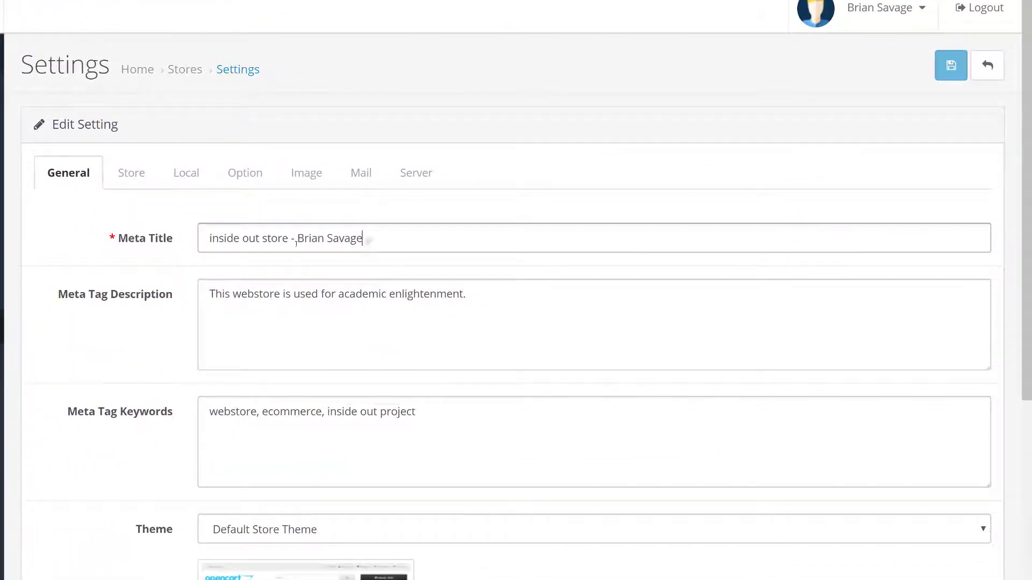
drag(371, 238, 202, 241)
key(ctrl+c)
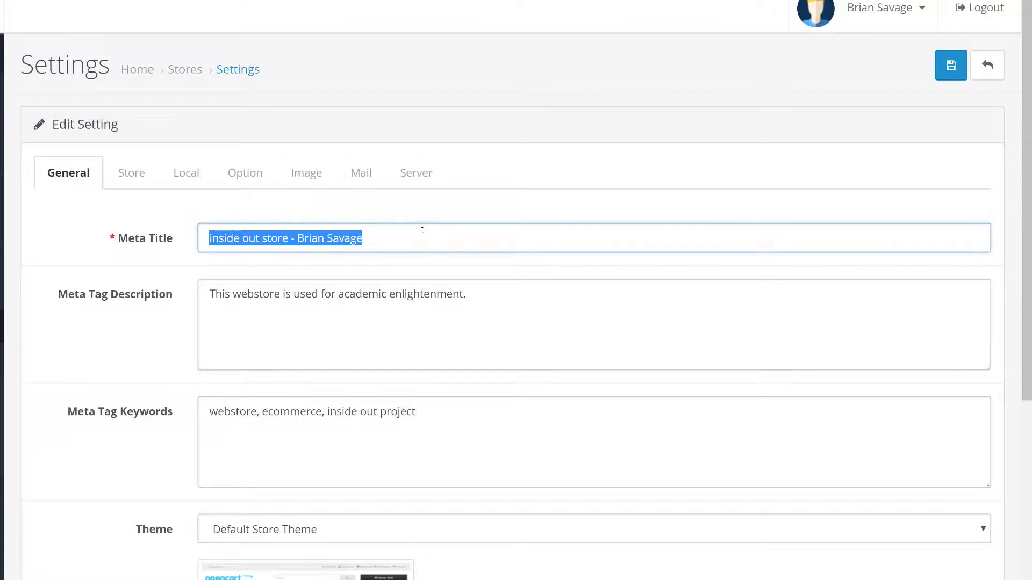
click(379, 230)
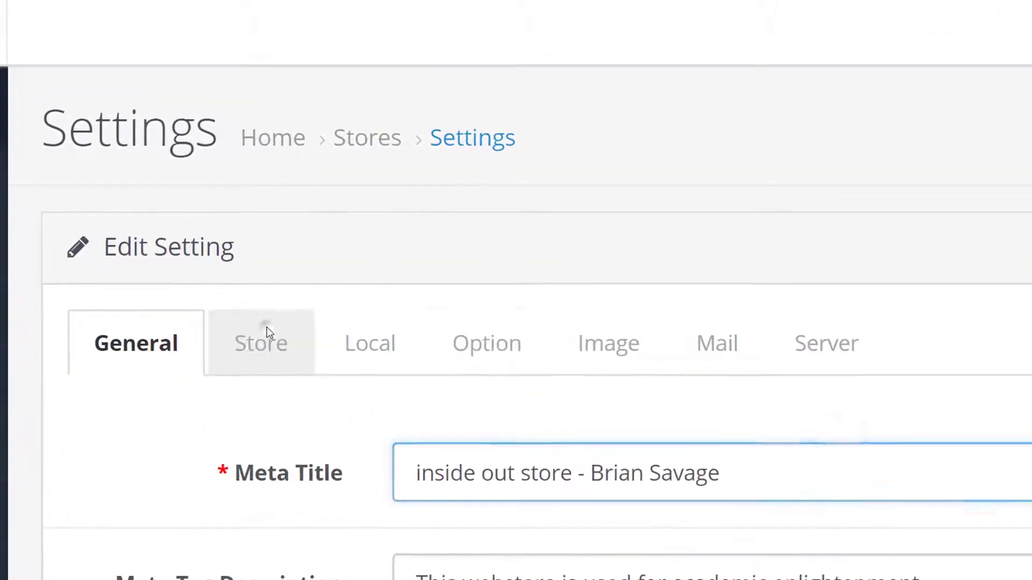
- Open the store details in the settings and compare them with the location information on the storefront's Contact Us page
click(266, 329)
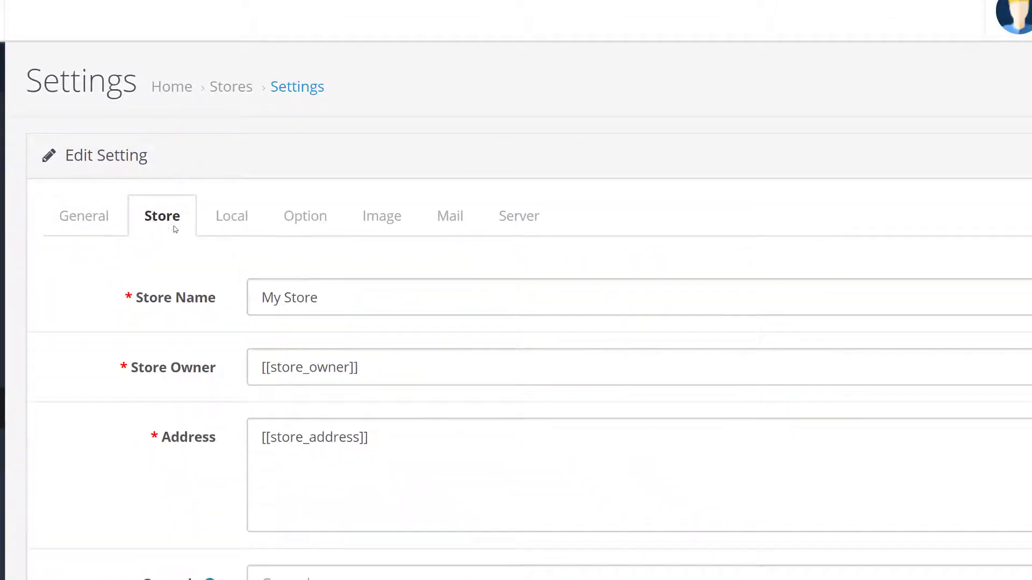
scroll(176, 229, down, 4)
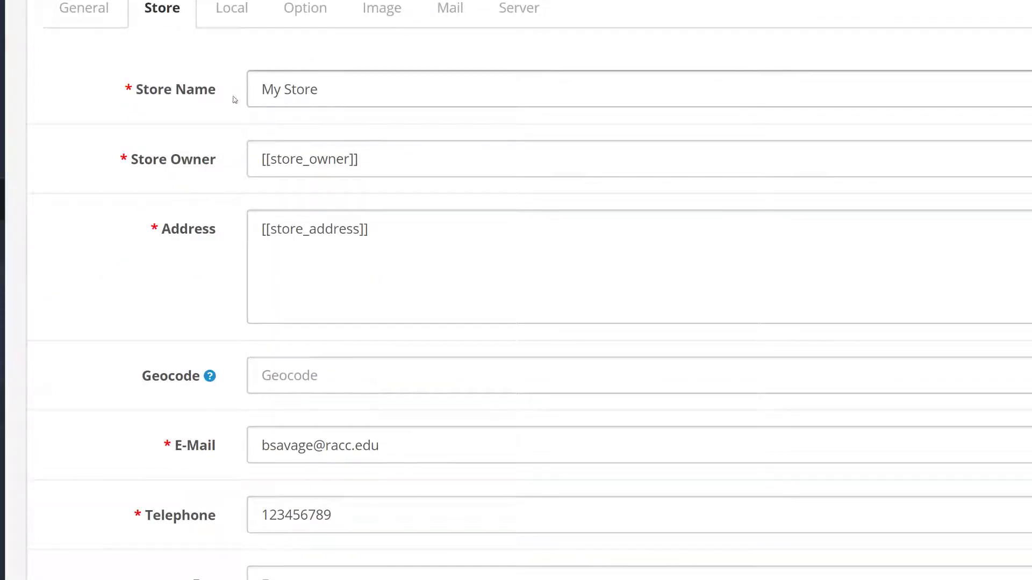
click(796, 4)
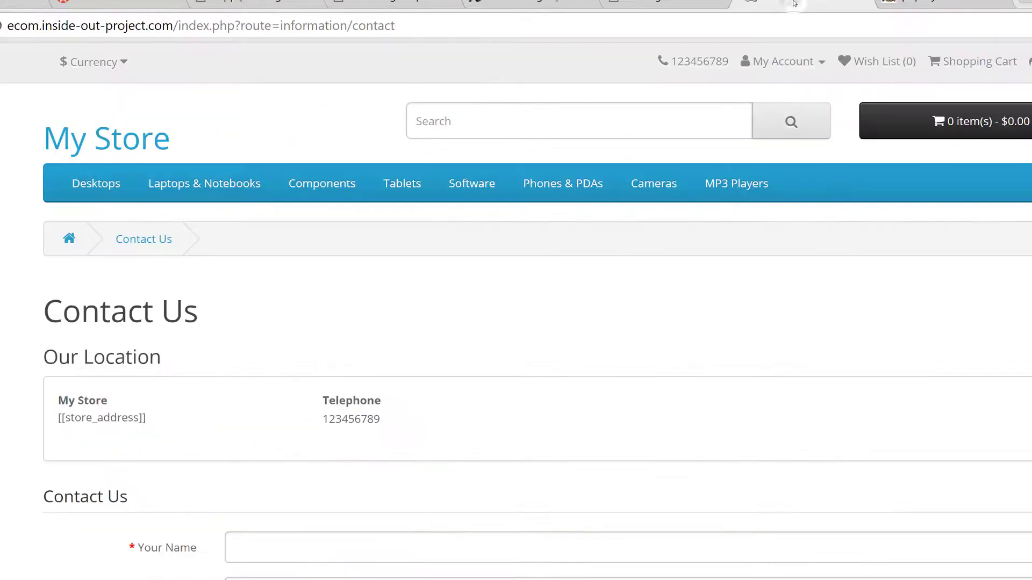
click(253, 133)
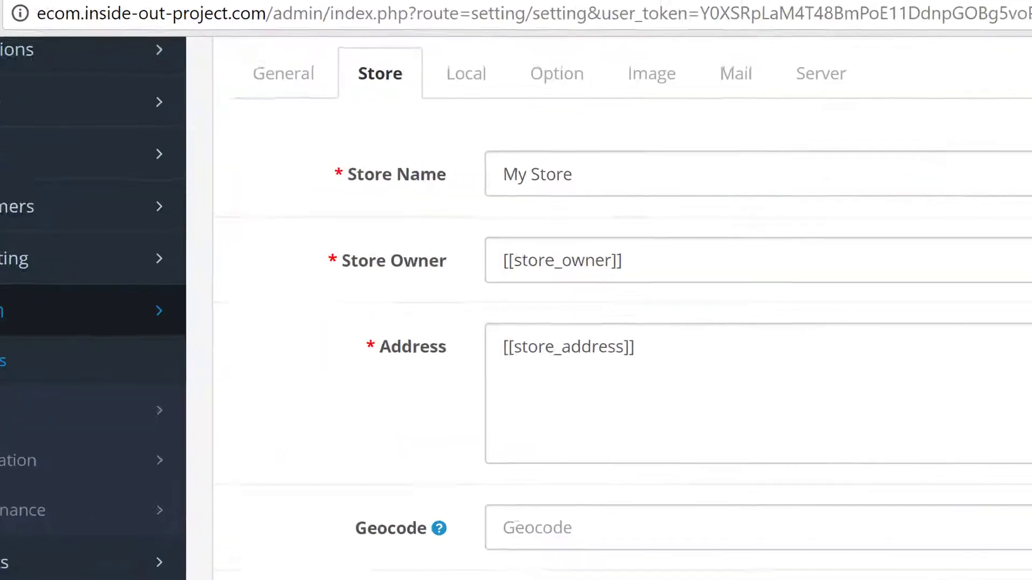
- Set the store name to "inside out store" and replace the store owner placeholder with the owner's full name
drag(630, 158, 379, 168)
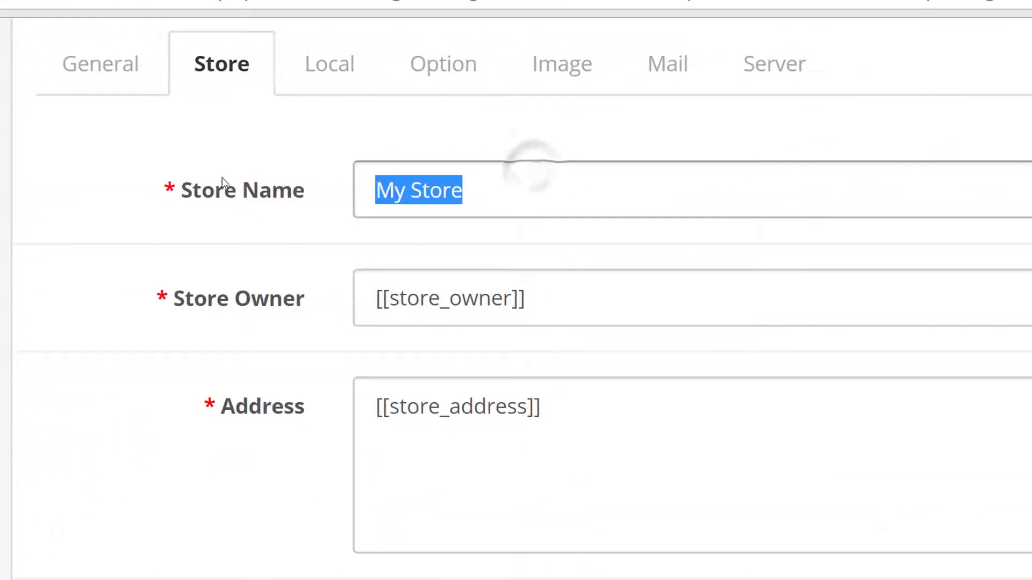
key(ctrl+v)
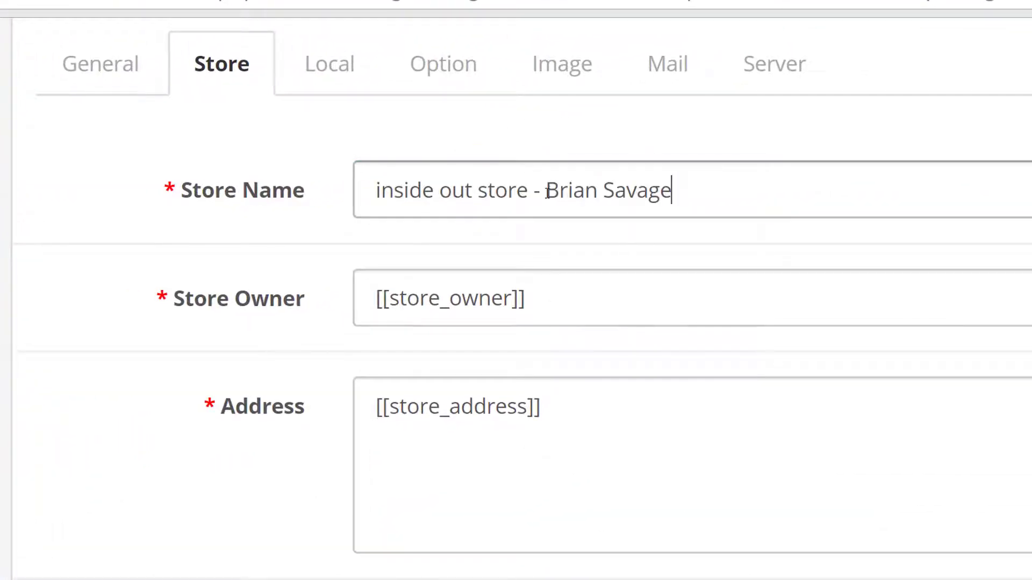
drag(546, 191, 728, 195)
key(BackSpace)
drag(559, 276, 273, 307)
text(Brian Savage)
click(569, 191)
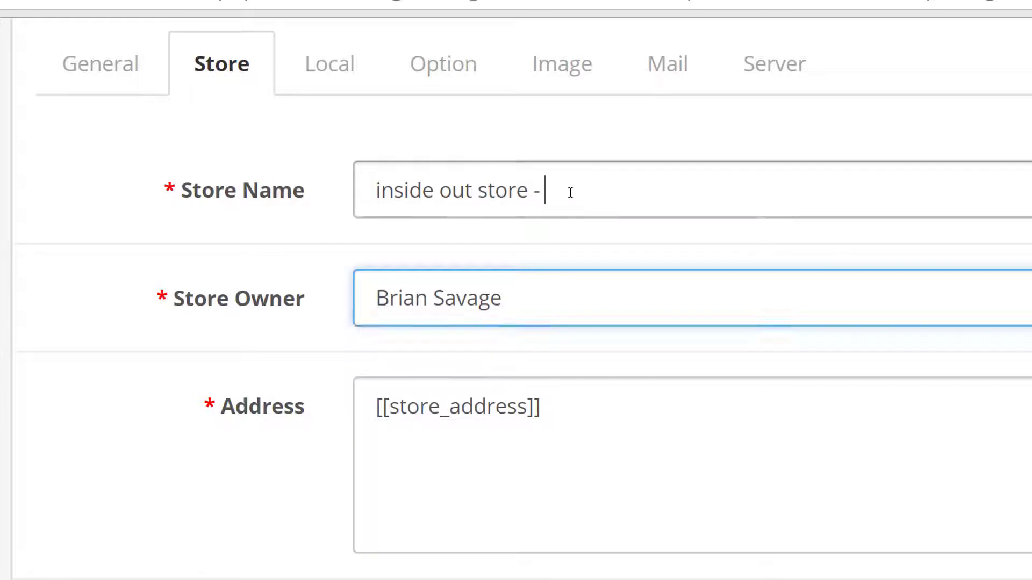
key(BackSpace)
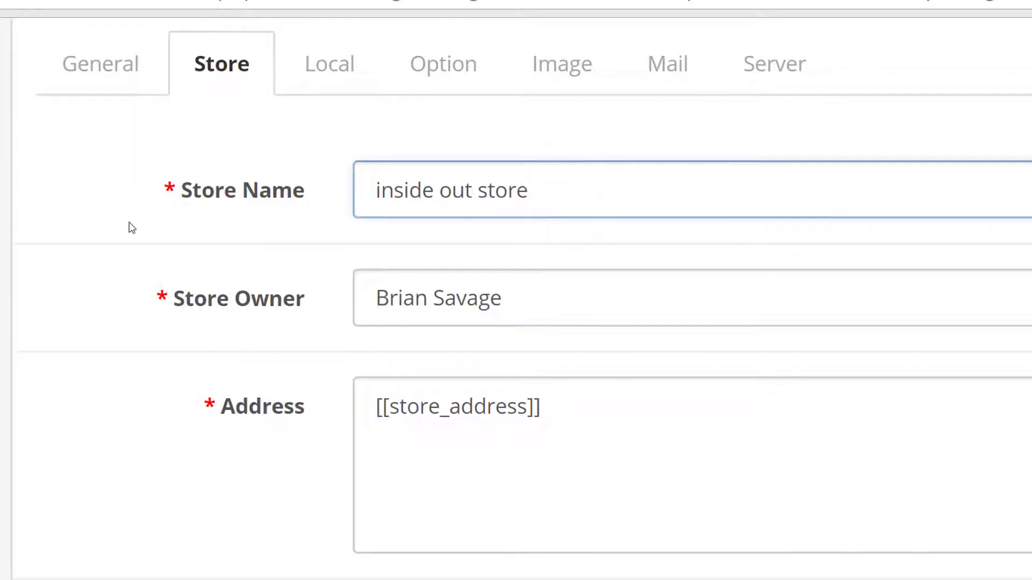
click(178, 198)
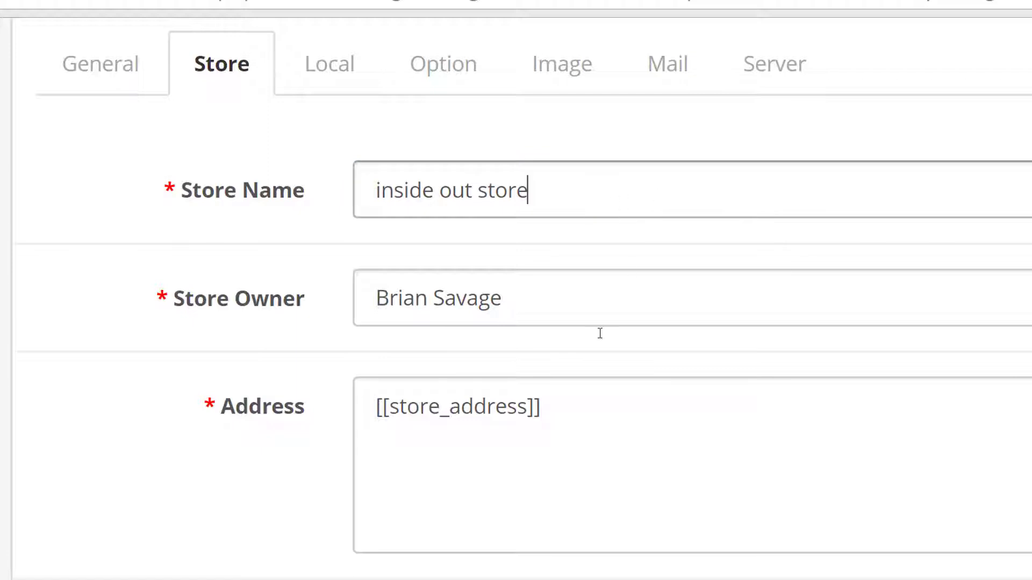
click(570, 303)
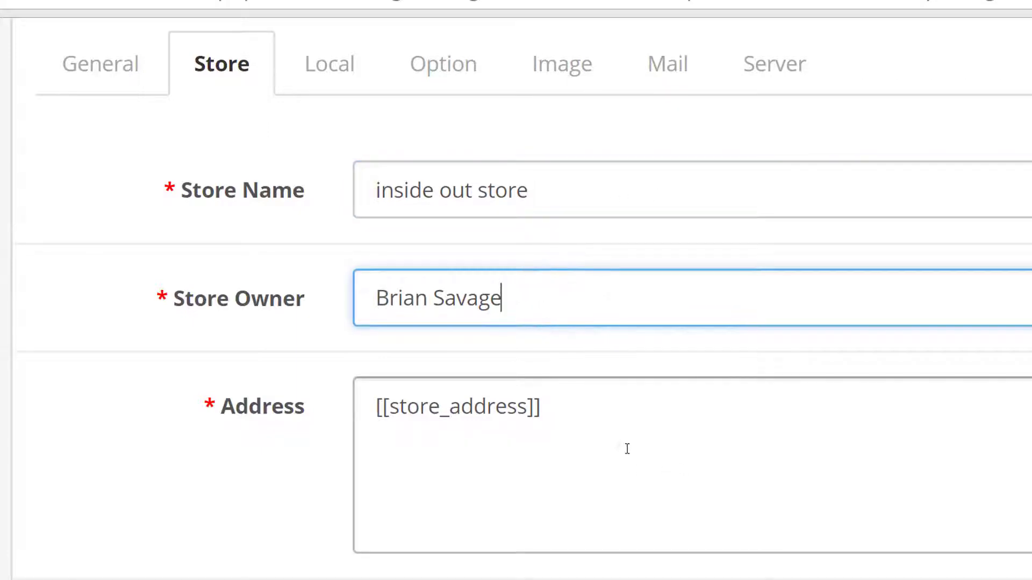
- Replace the address placeholder with the store's street address and, on a second line, its city, state and ZIP code
drag(627, 446, 371, 459)
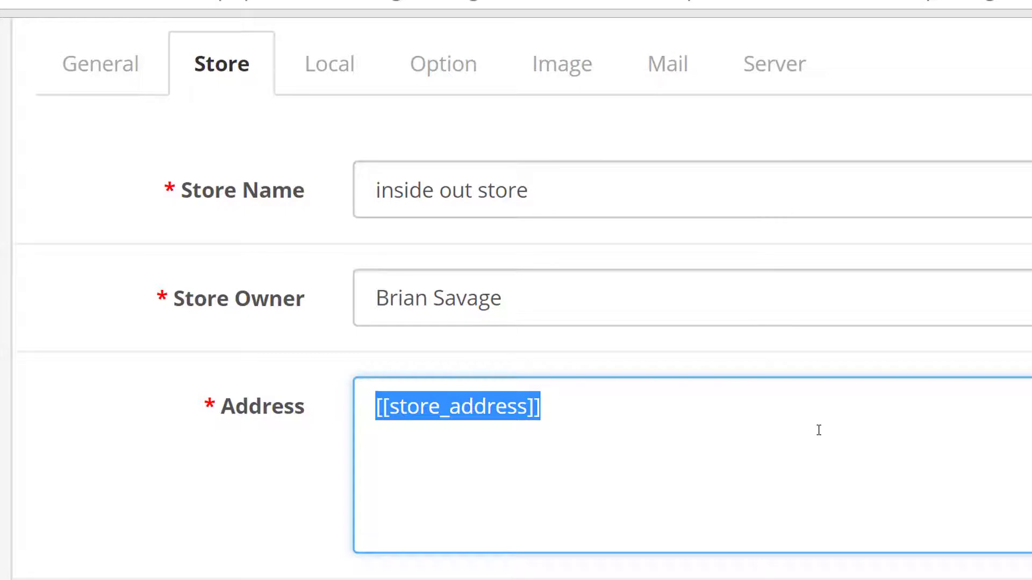
text(10 )
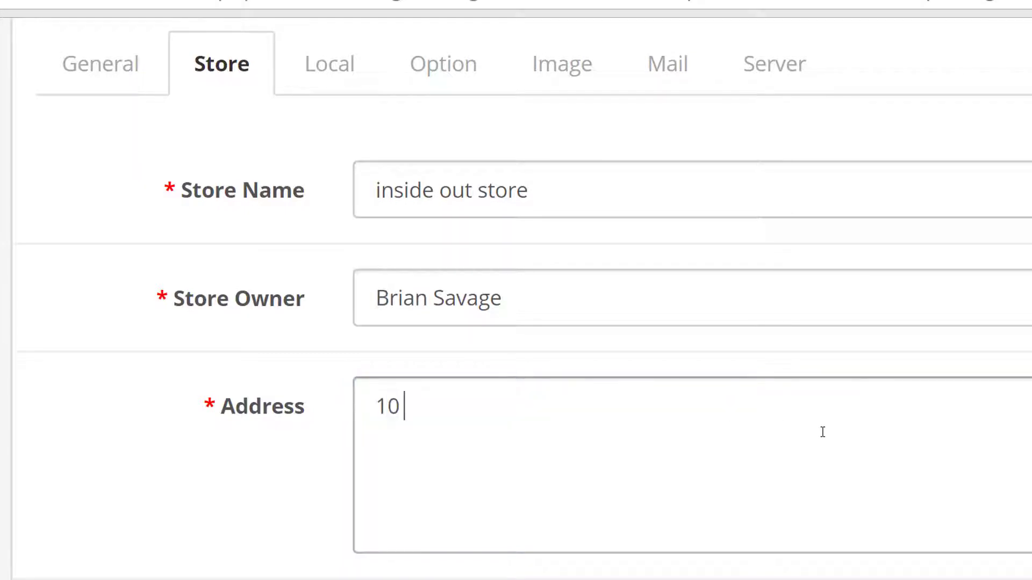
text(South 2nd)
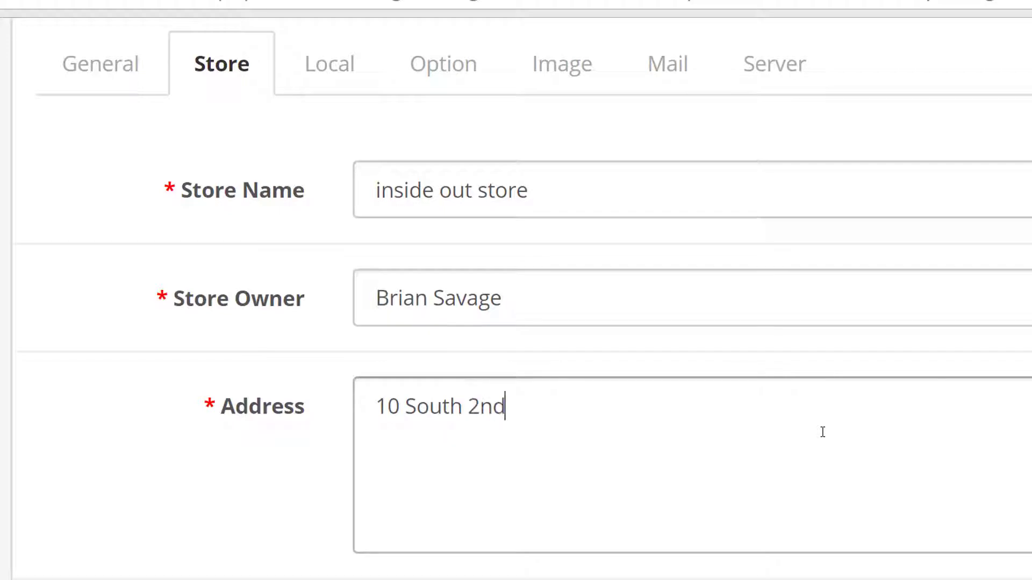
text( Street)
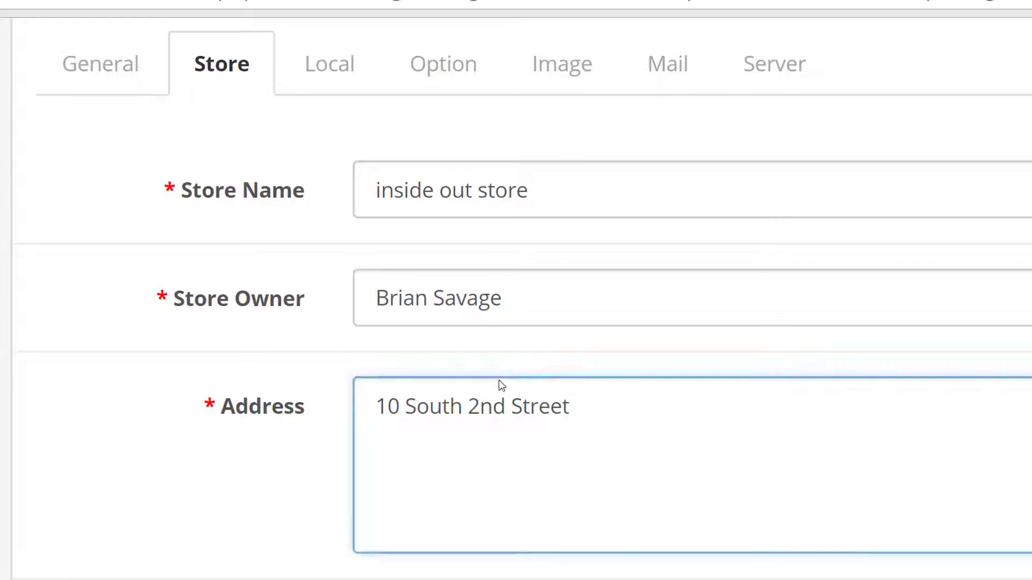
double_click(479, 407)
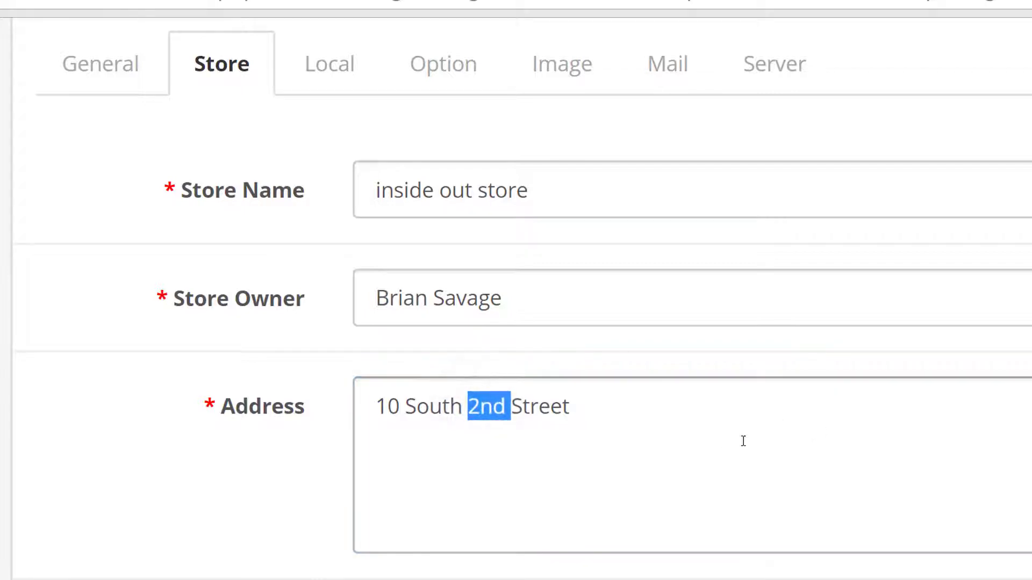
text(Second)
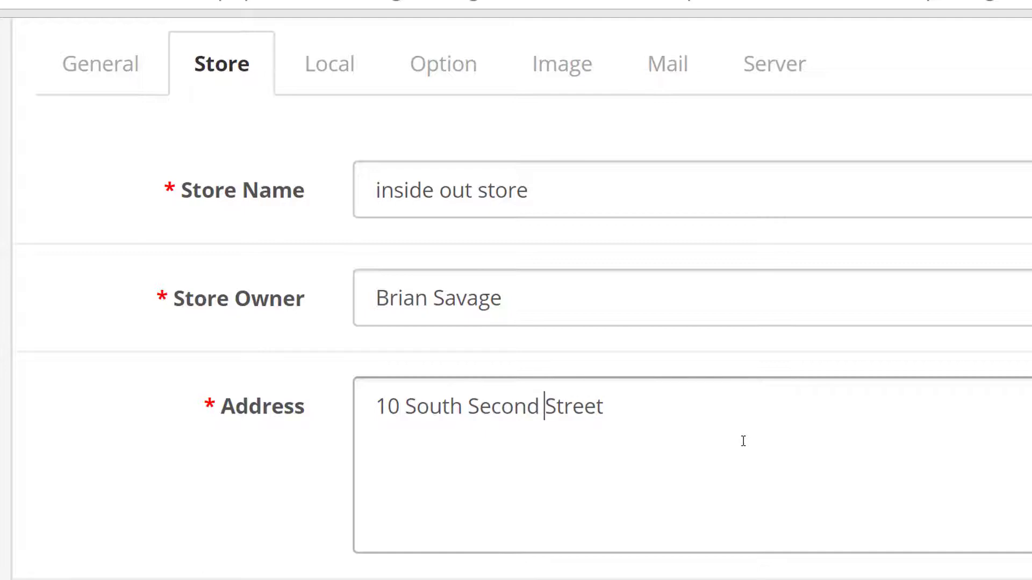
click(743, 438)
text(Read)
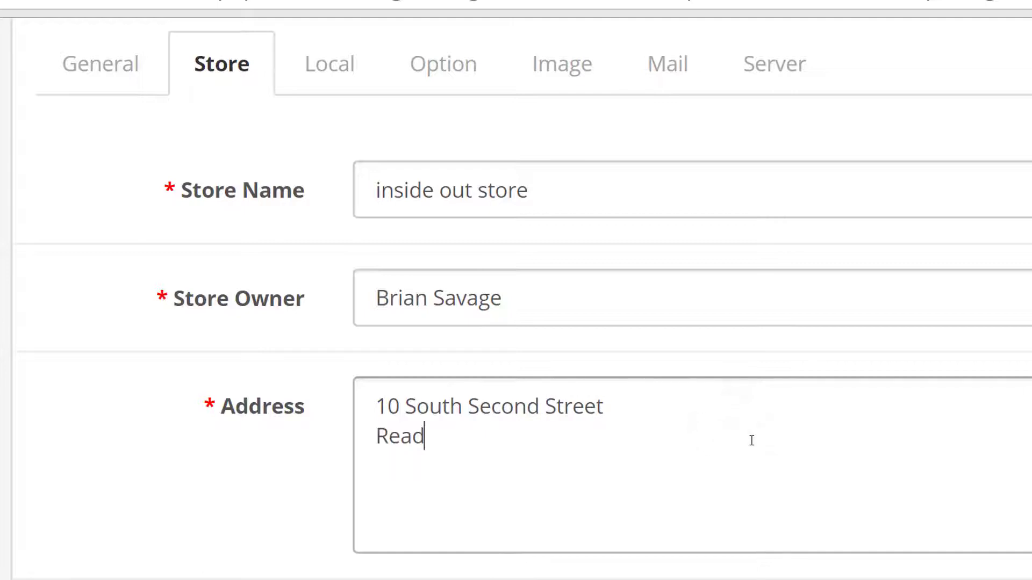
text(ing PA )
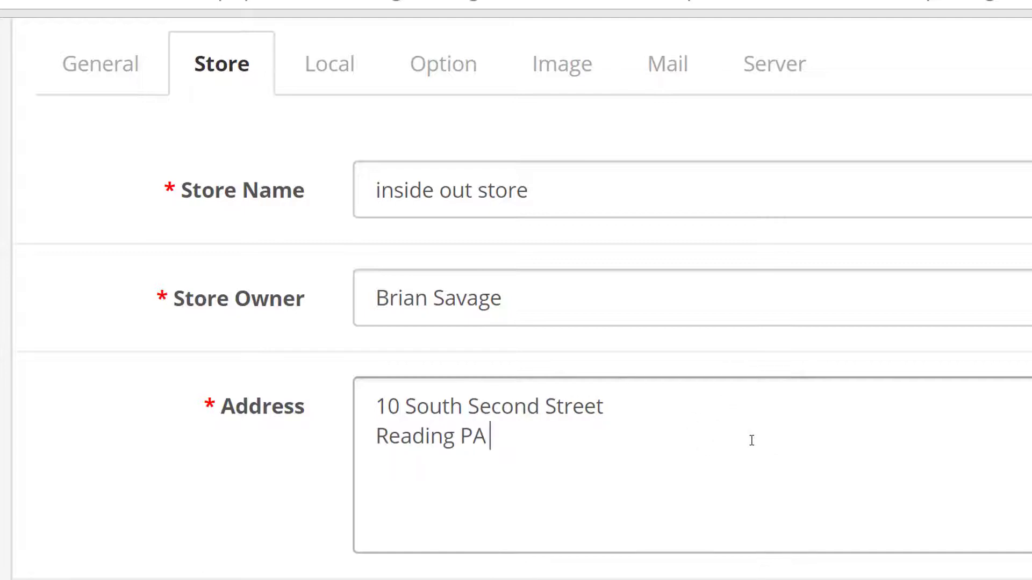
text(19603)
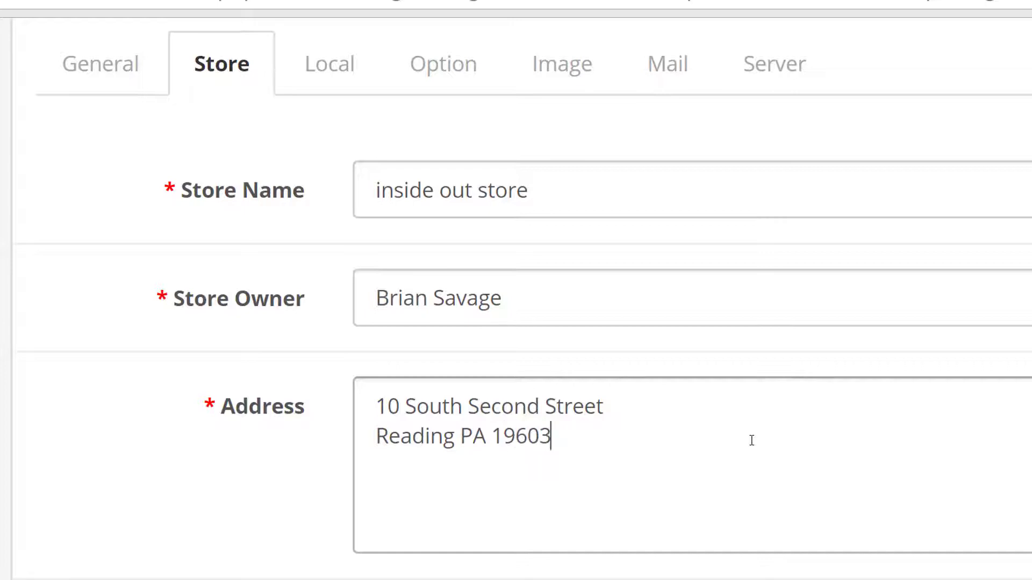
click(402, 544)
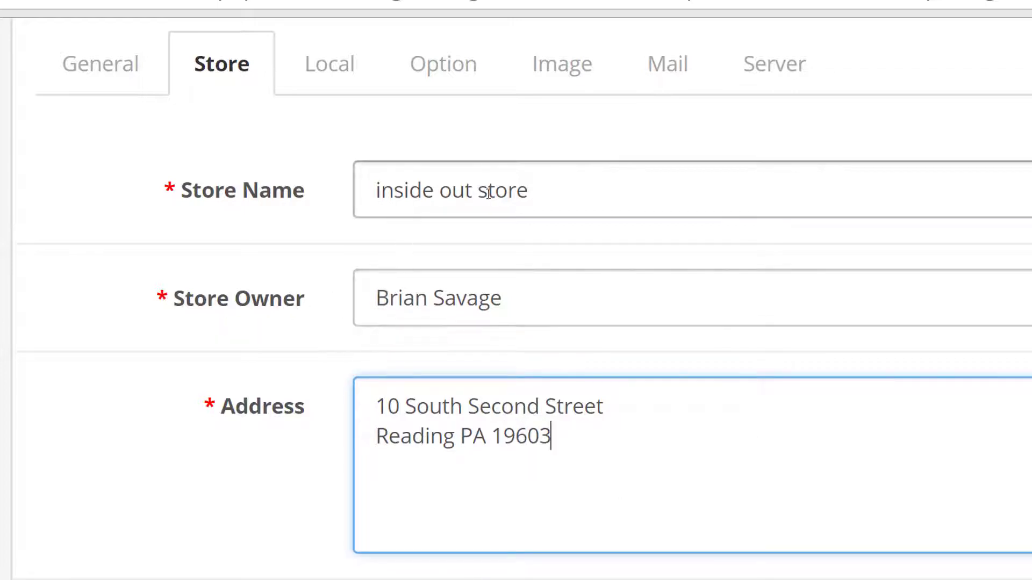
click(504, 506)
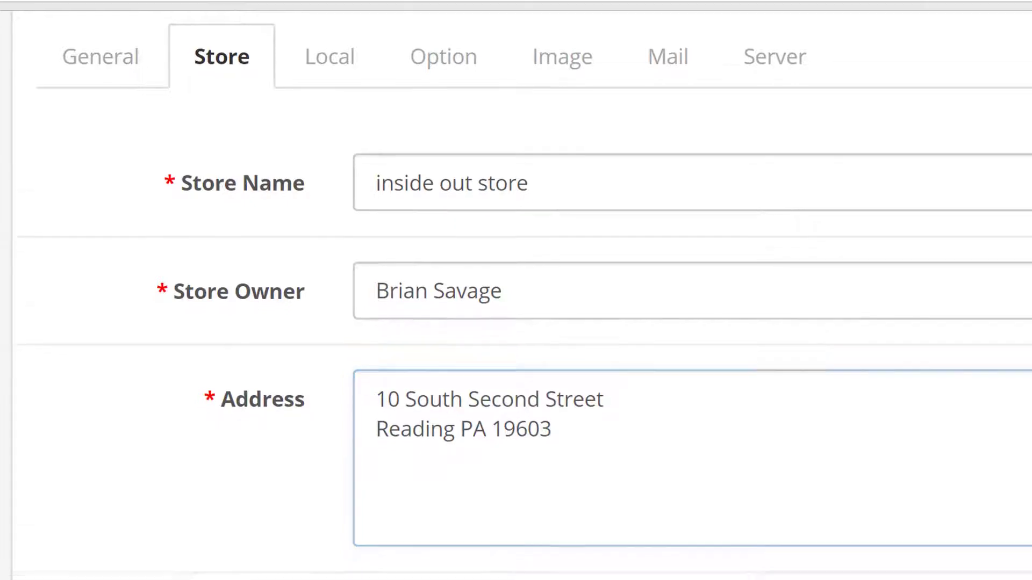
- Review the geocode, e-mail and telephone fields of the store details
click(302, 488)
click(382, 398)
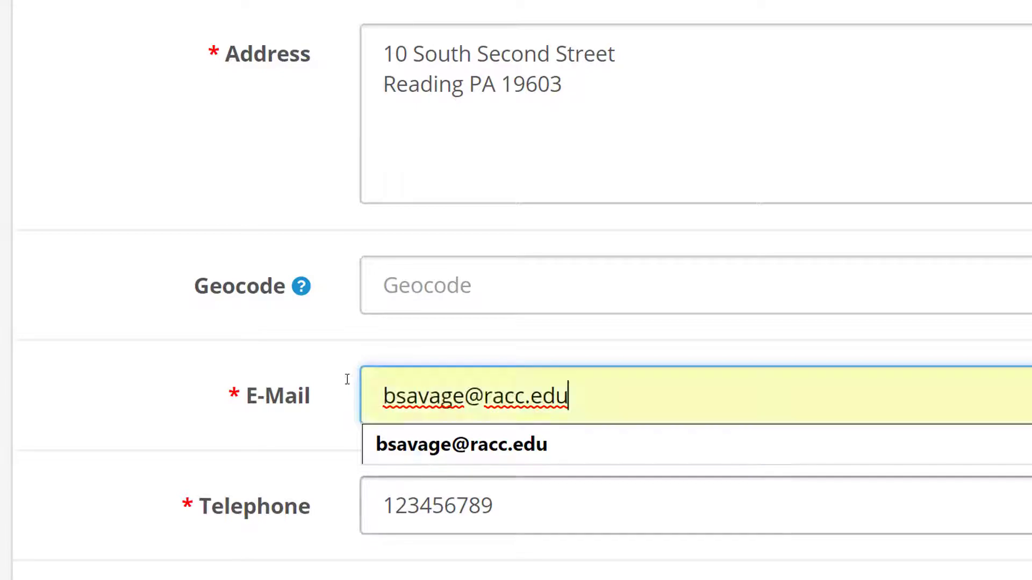
click(301, 286)
click(421, 505)
scroll(760, 510, down, 6)
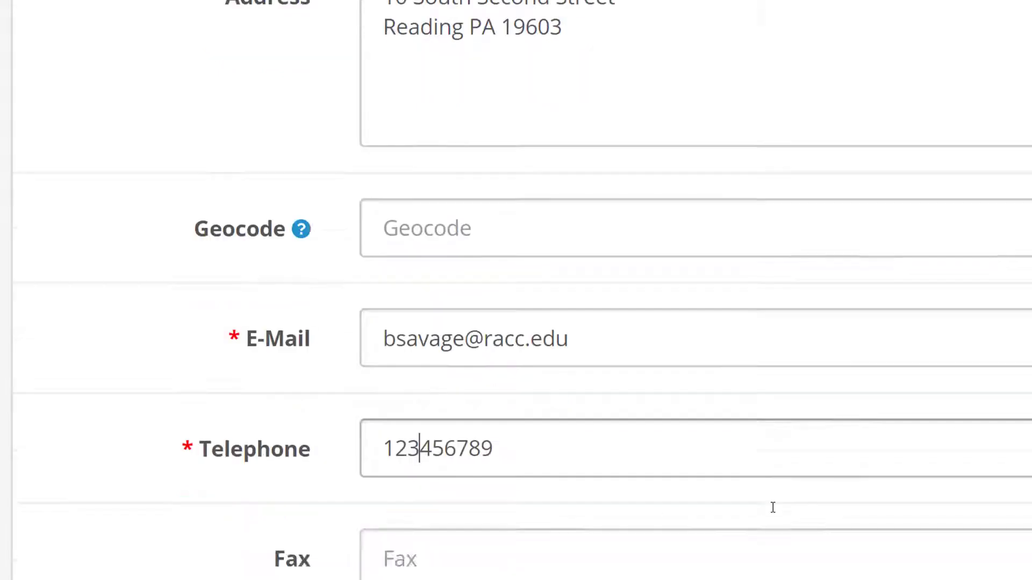
- Save the store details, reload the storefront and check the store name, address and telephone on its Contact Us page
scroll(770, 485, up, 6)
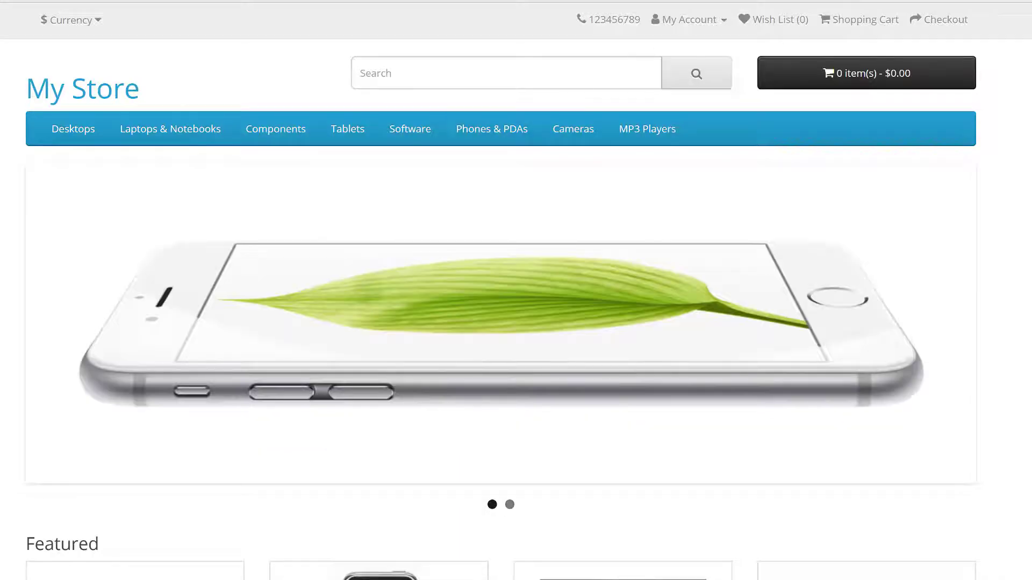
key(F5)
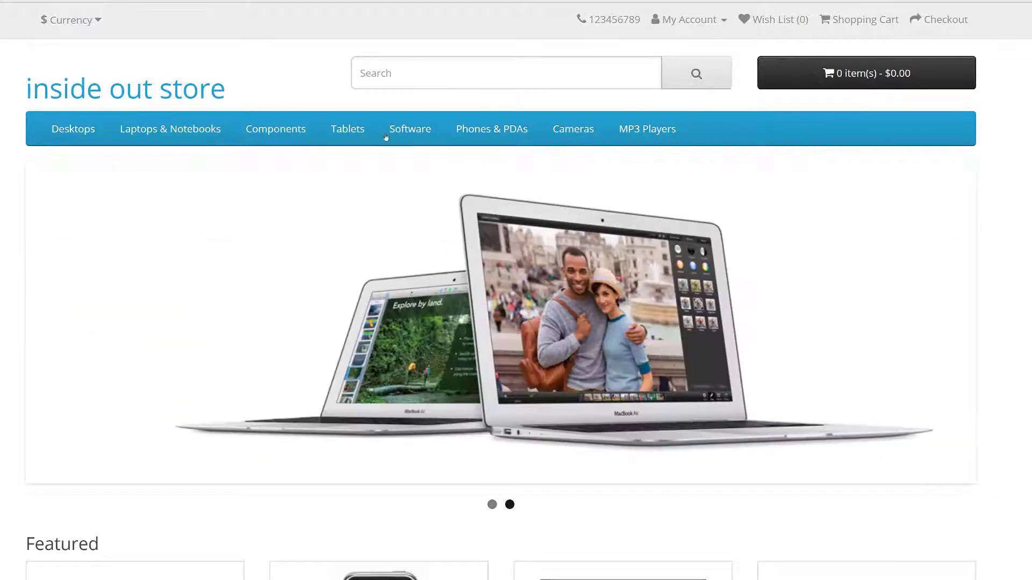
scroll(340, 526, down, 8)
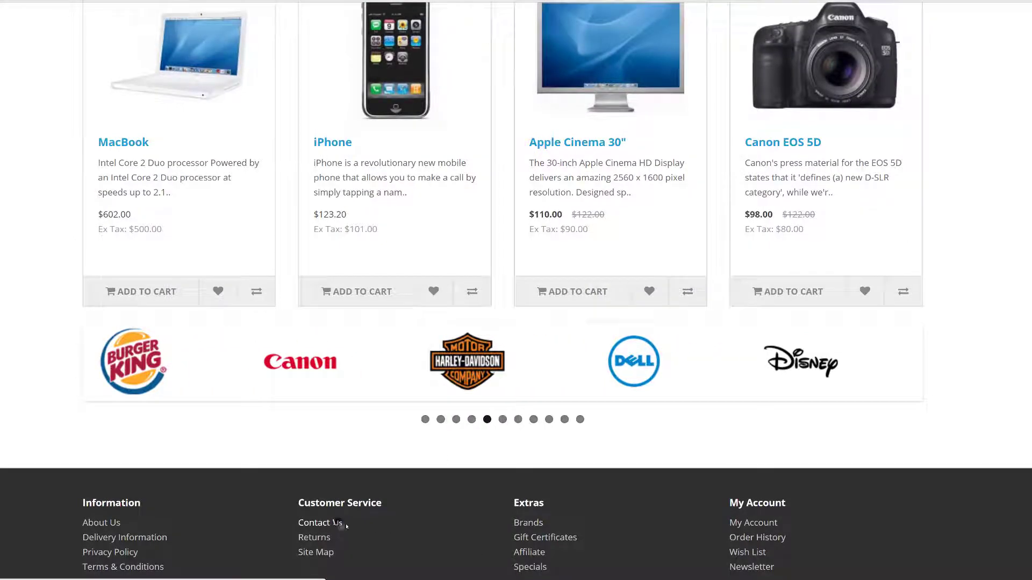
click(340, 526)
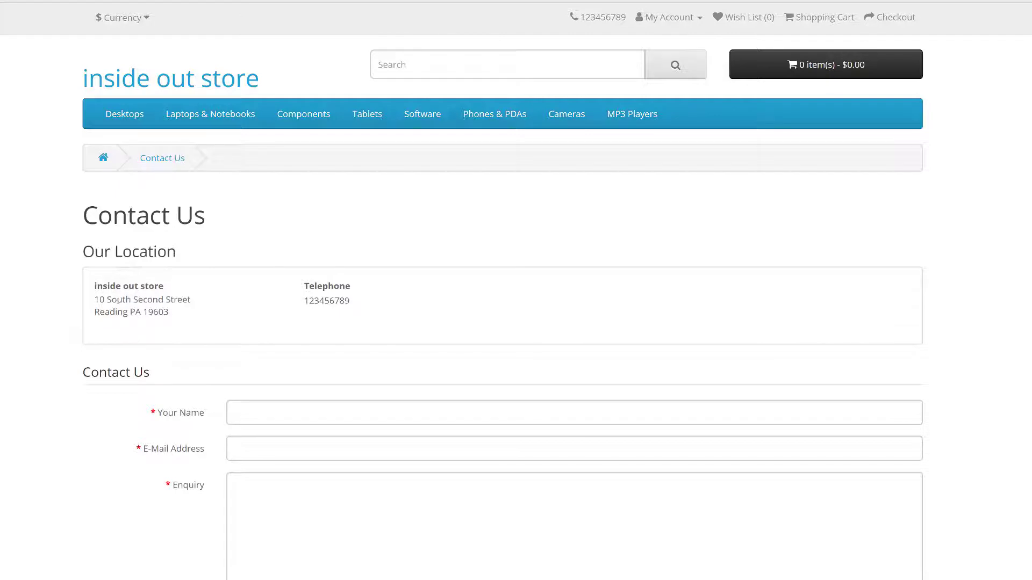
drag(165, 312, 81, 302)
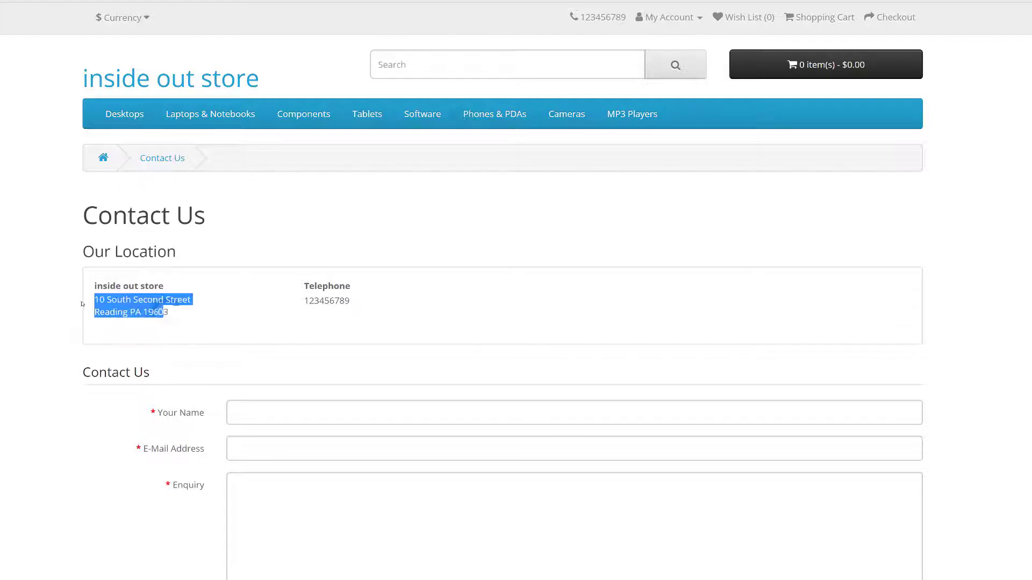
click(215, 318)
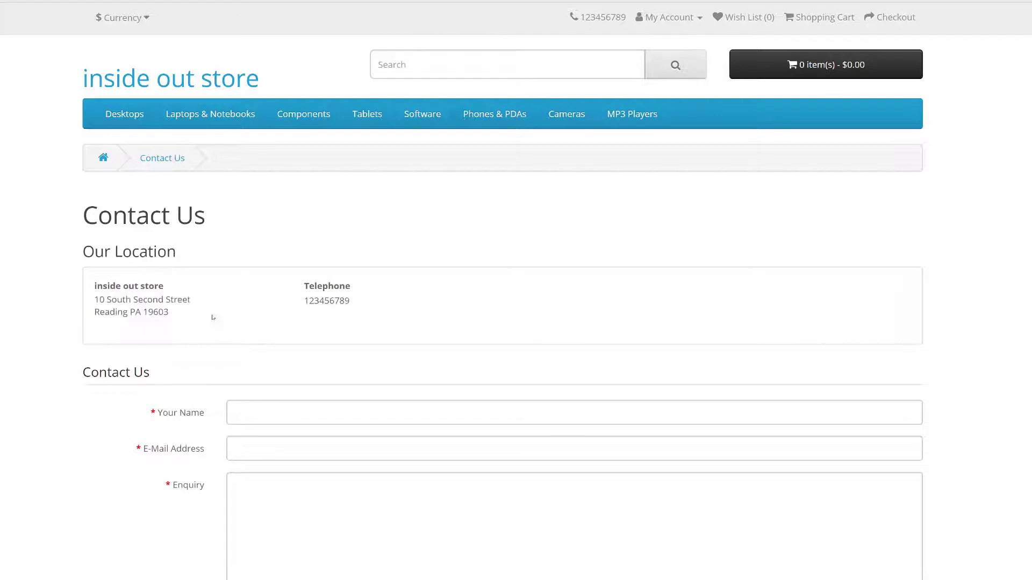
double_click(321, 301)
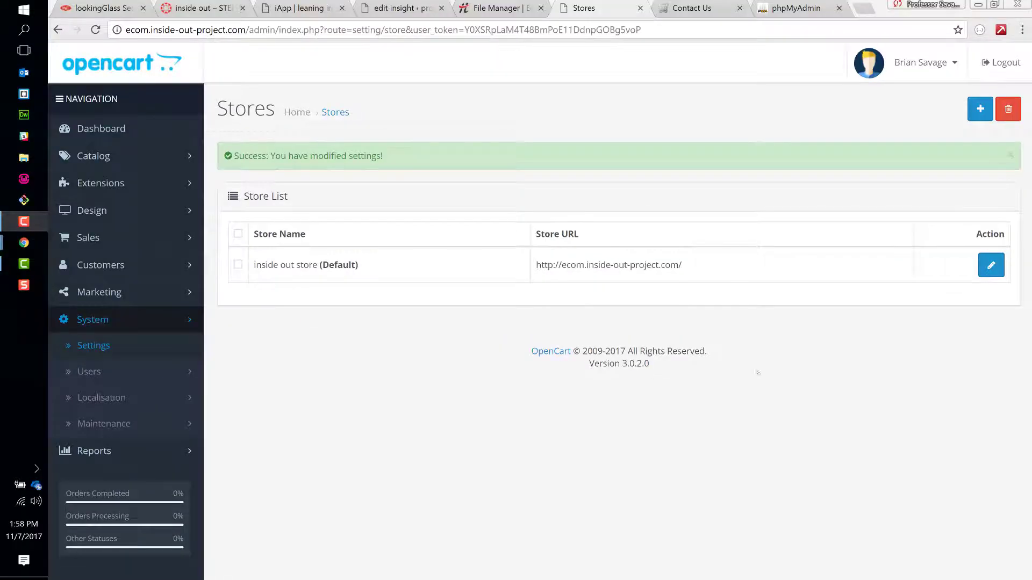
- Reopen the default store's details for editing and enter the store's fax number
click(991, 266)
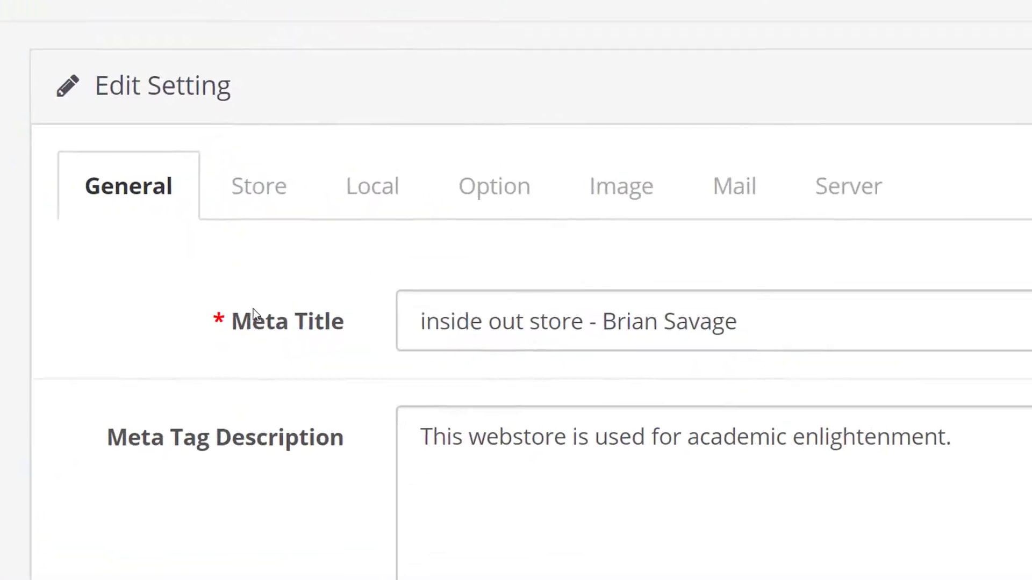
click(291, 211)
scroll(525, 240, down, 5)
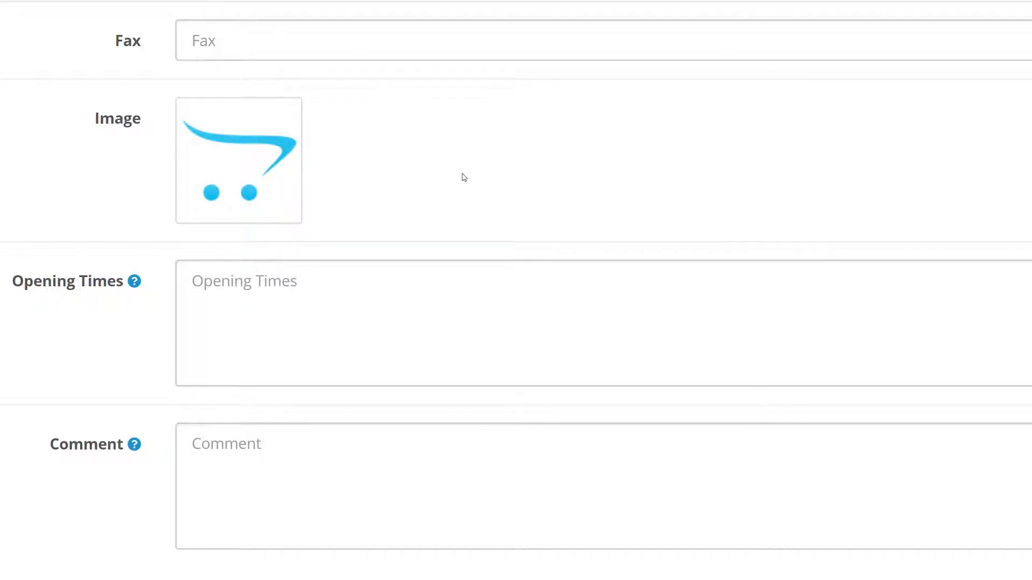
click(311, 353)
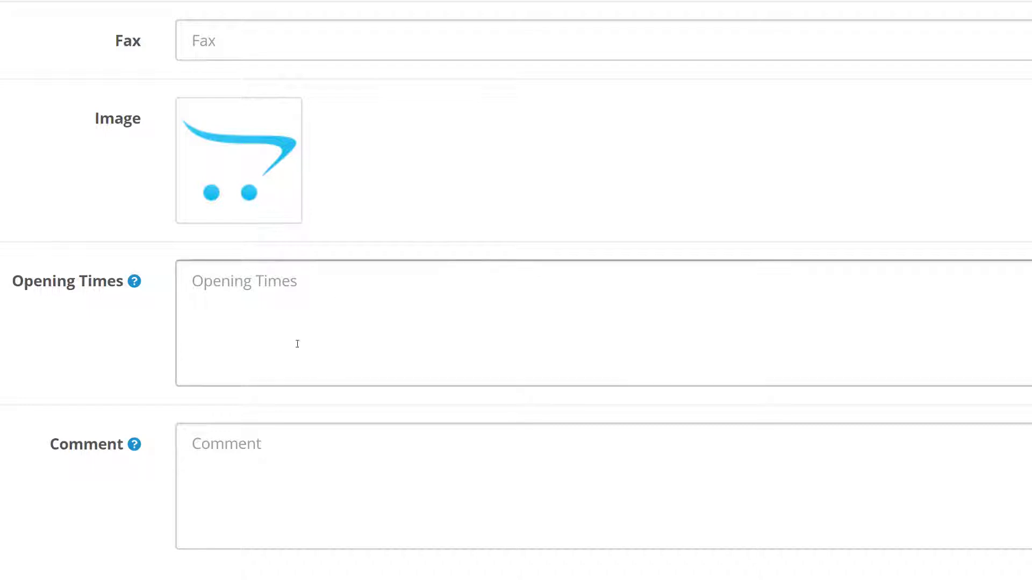
click(369, 41)
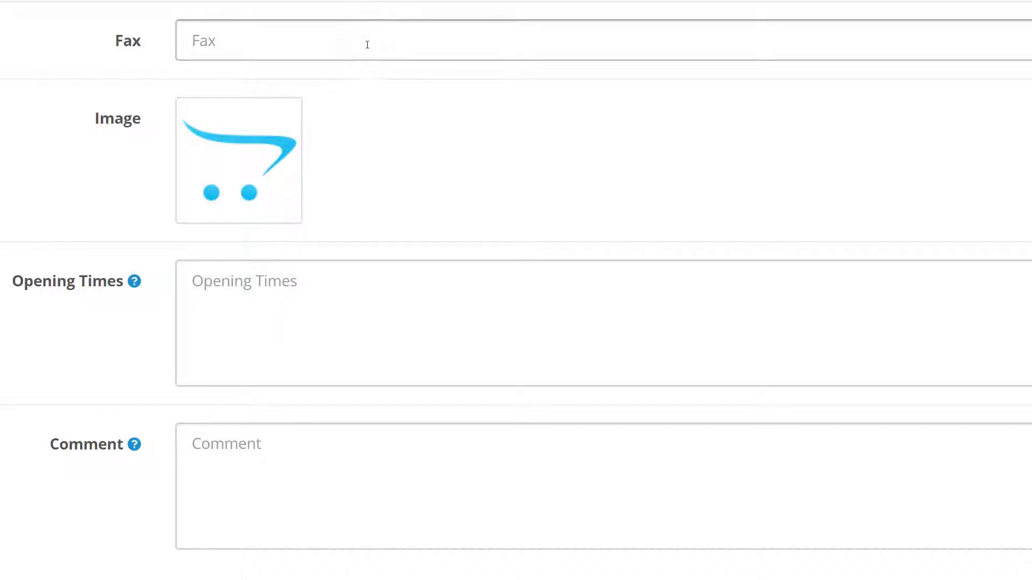
text(987654321)
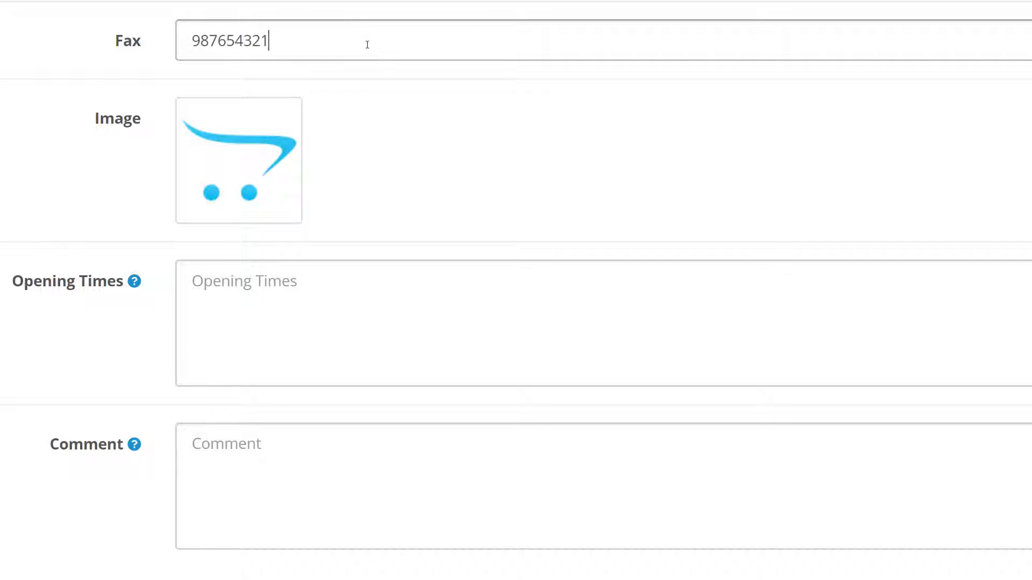
text(2)
- Set the store's opening times to "Monday - Friday 10 - 4"
click(266, 284)
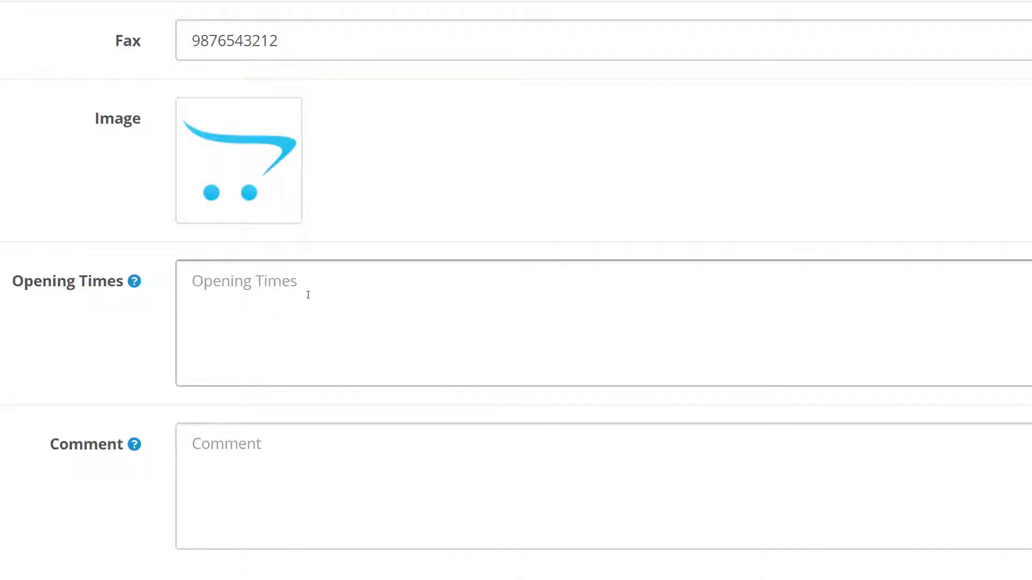
text(Monday )
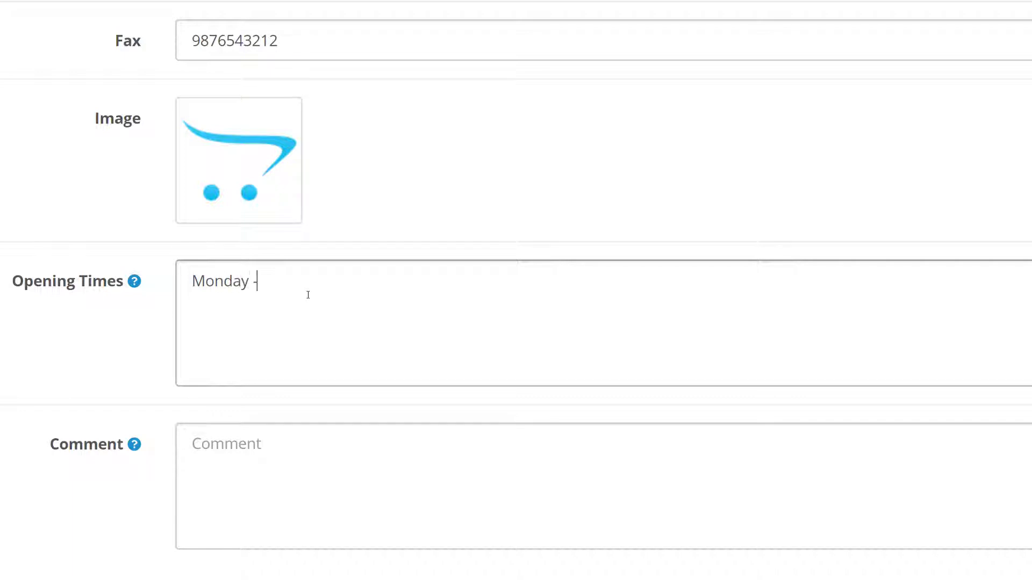
text(- Frid)
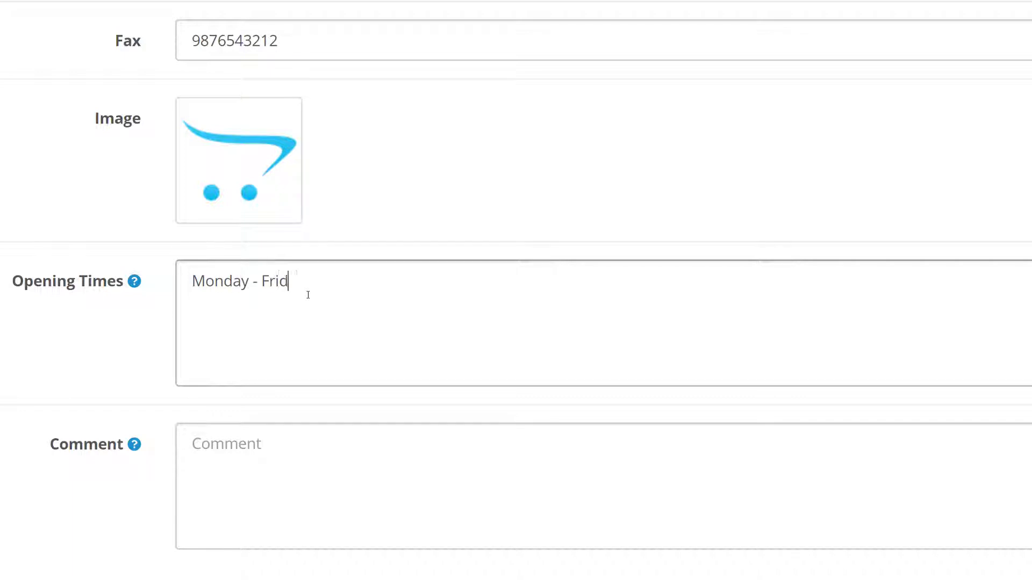
text(ay 10 - 4)
- Enter the store comment "additional times can be made available through appointments"
click(319, 456)
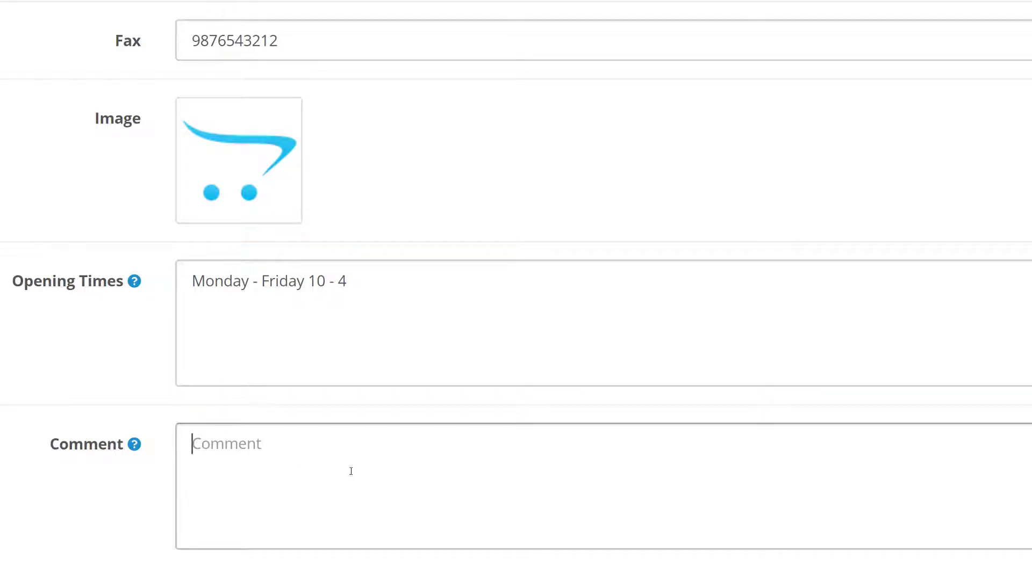
text(additi)
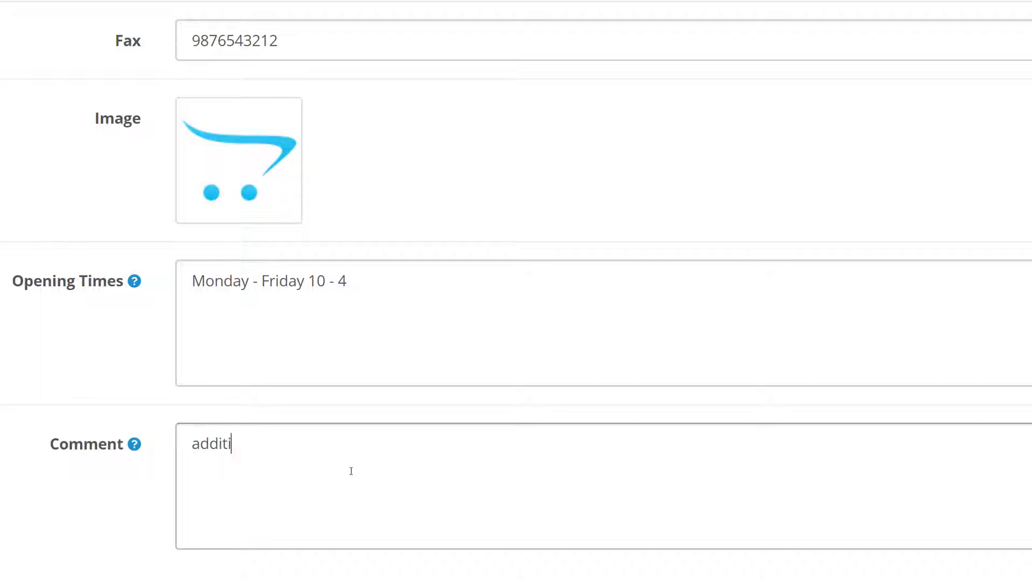
text(onal times)
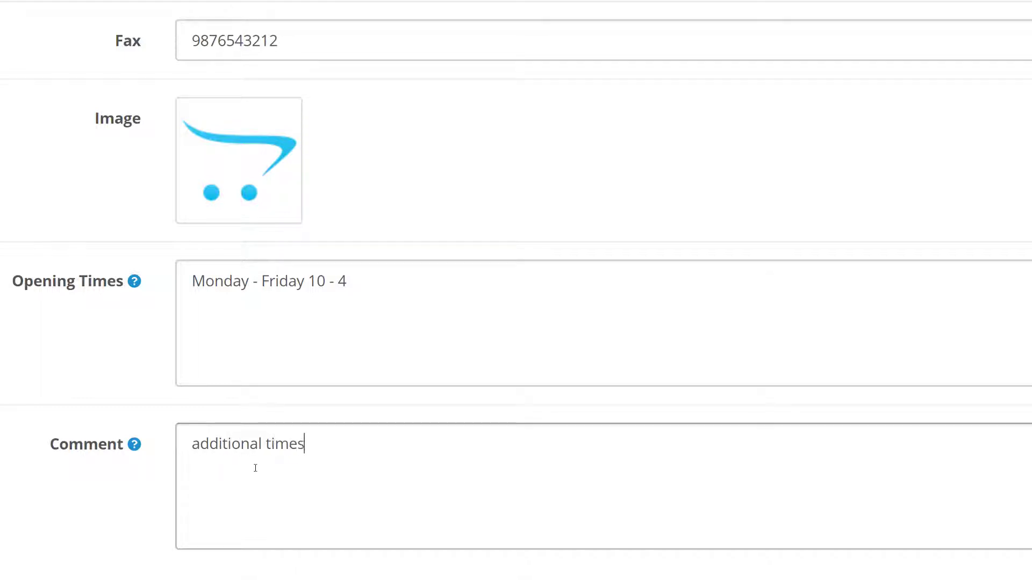
text( can be made avai)
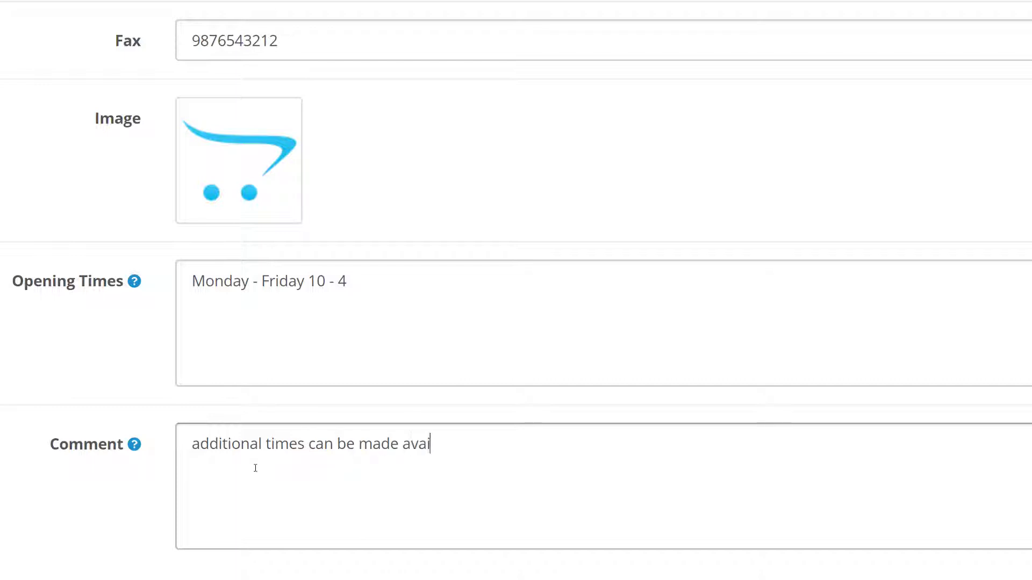
text(lable through )
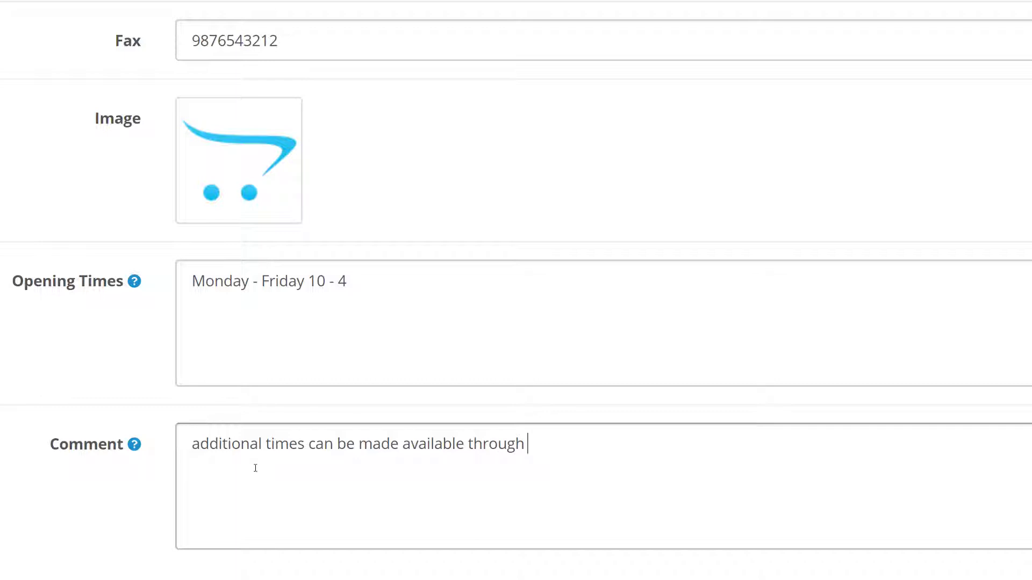
text(appointments)
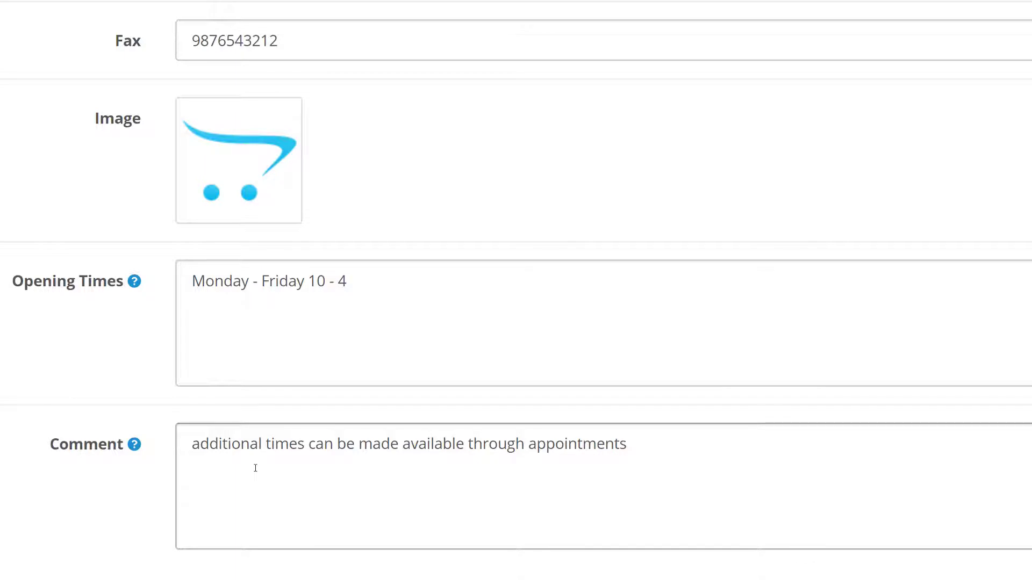
click(256, 469)
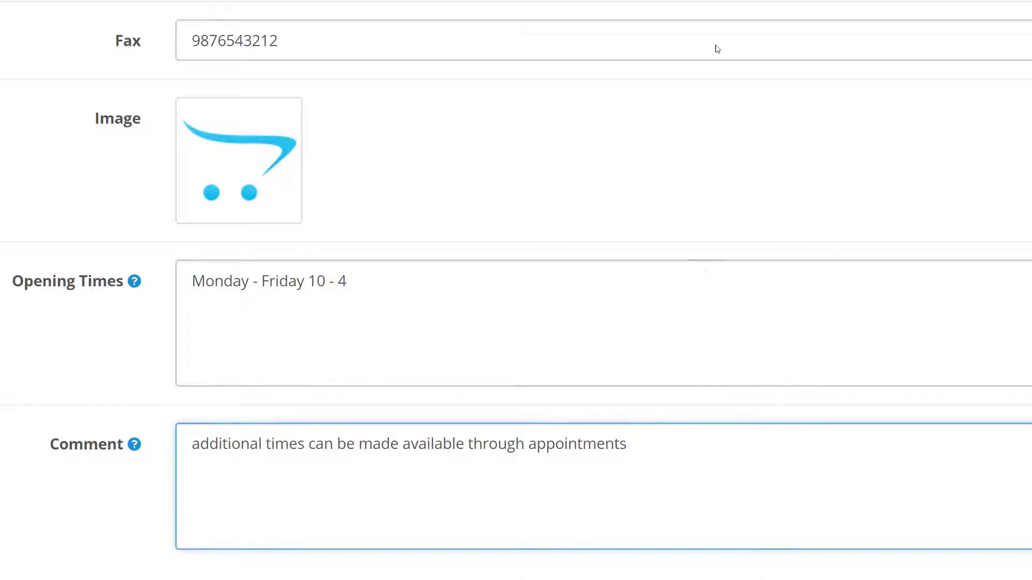
- Look over the completed store details and save the settings
scroll(516, 290, up, 4)
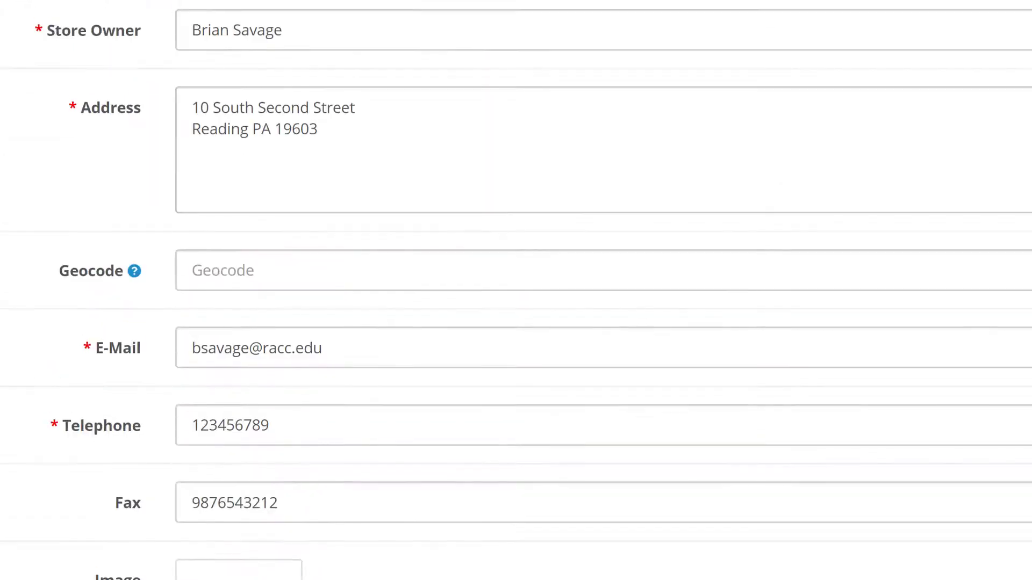
scroll(516, 290, down, 1)
scroll(516, 291, up, 4)
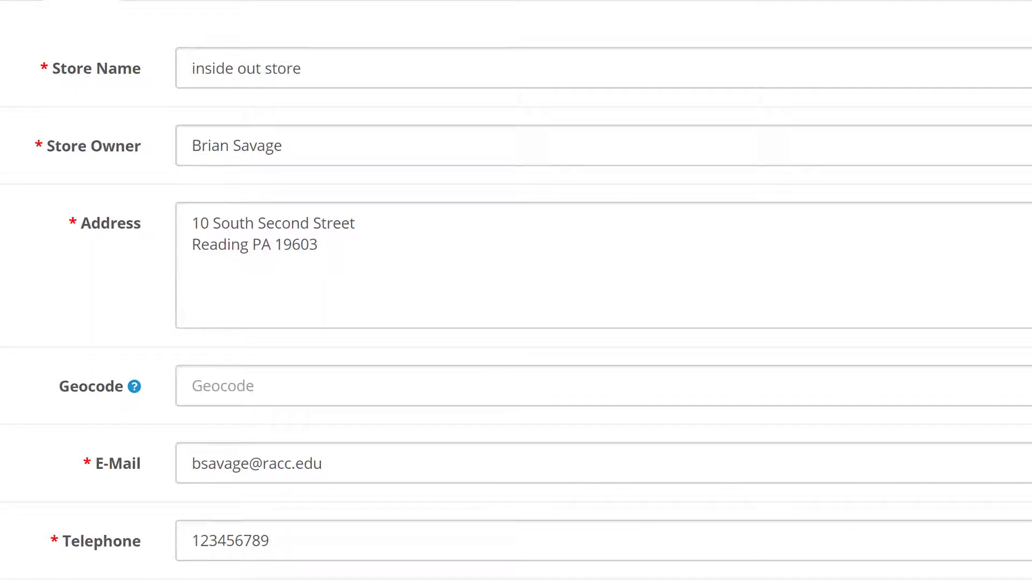
click(985, 111)
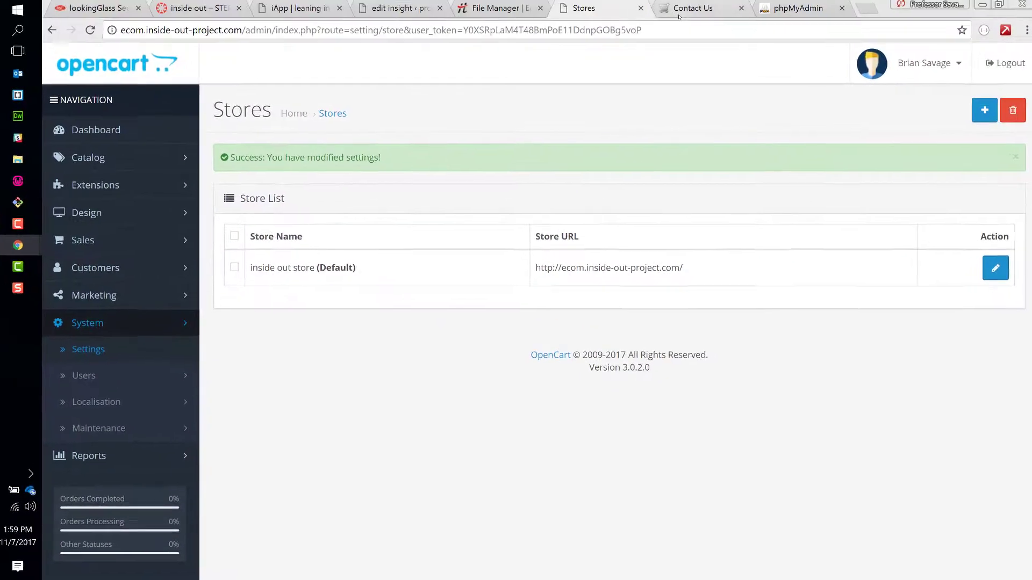
- Reload the storefront's Contact Us page and check the fax, opening times and comments under Our Location
click(678, 15)
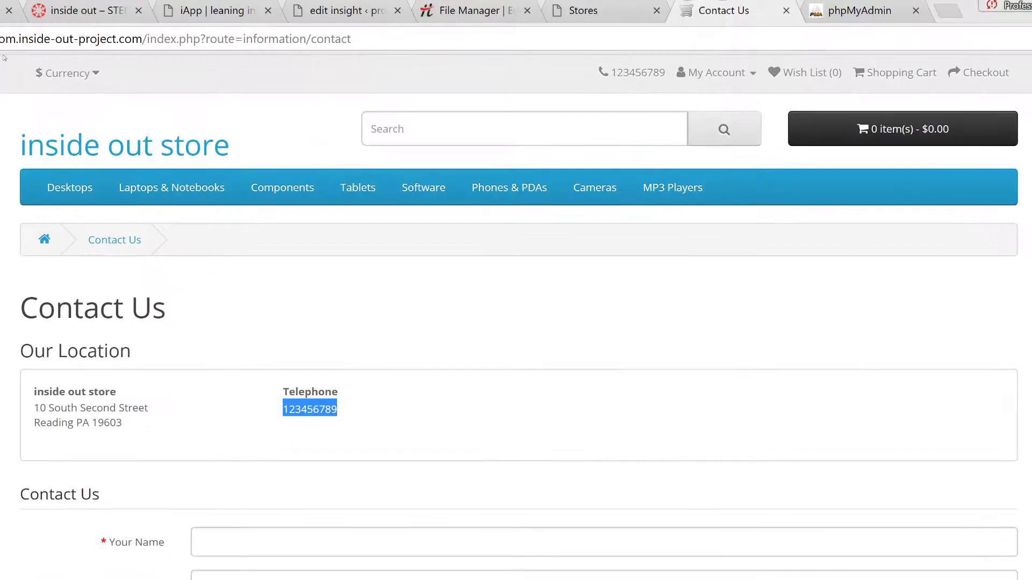
key(F5)
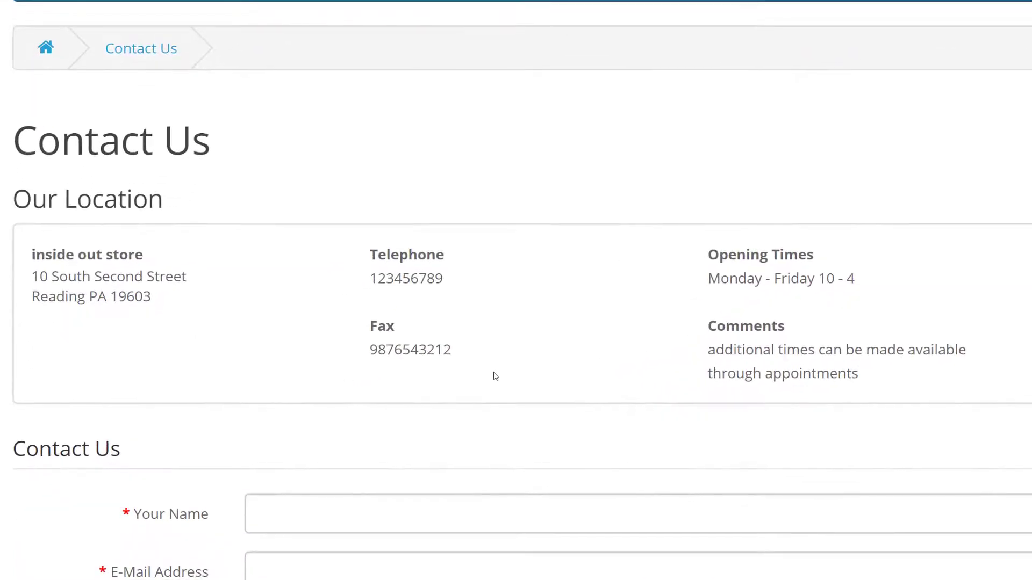
scroll(745, 300, down, 1)
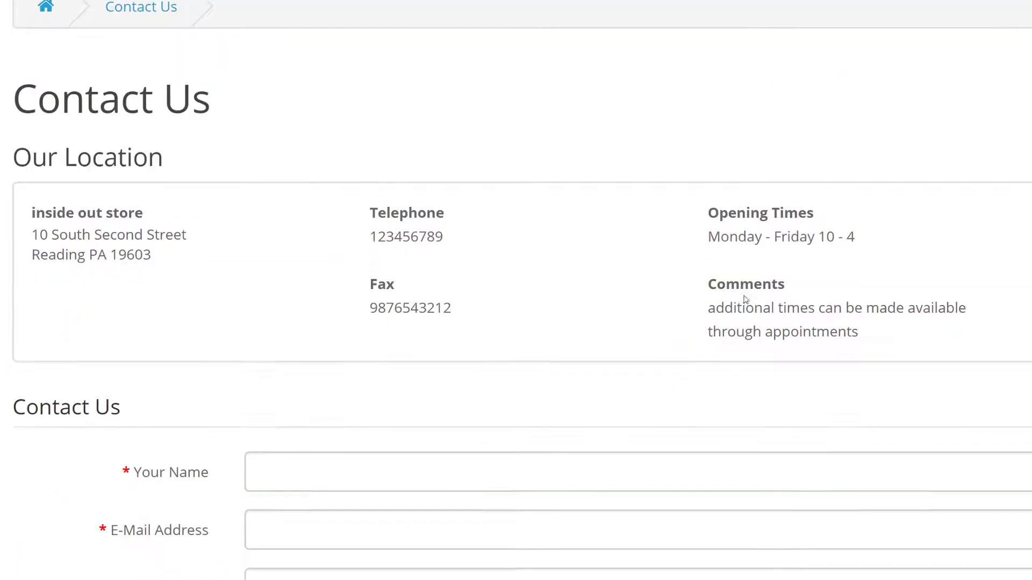
scroll(745, 299, up, 1)
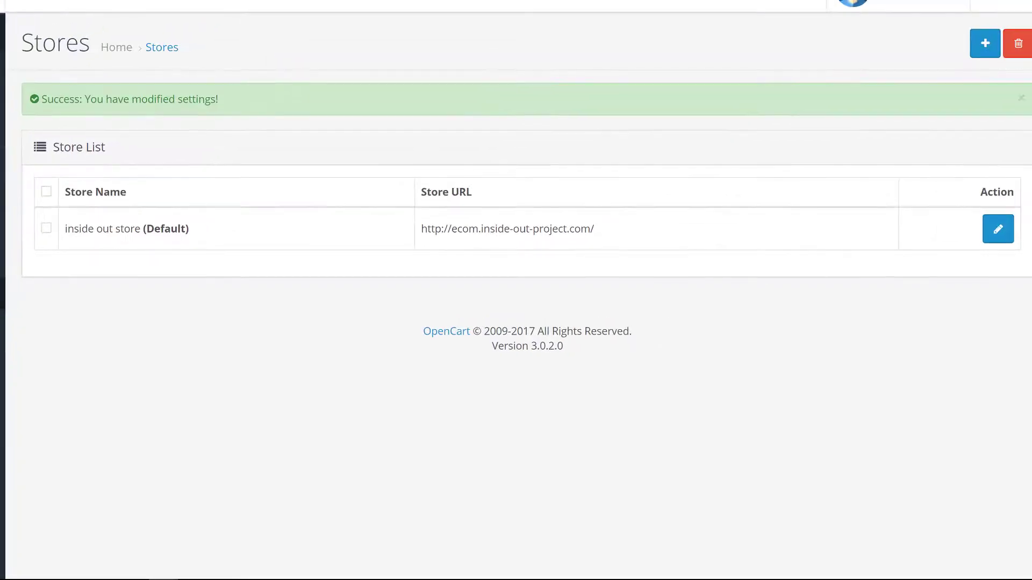
- Open the default store's settings again and show its store details with the geocode field
click(997, 229)
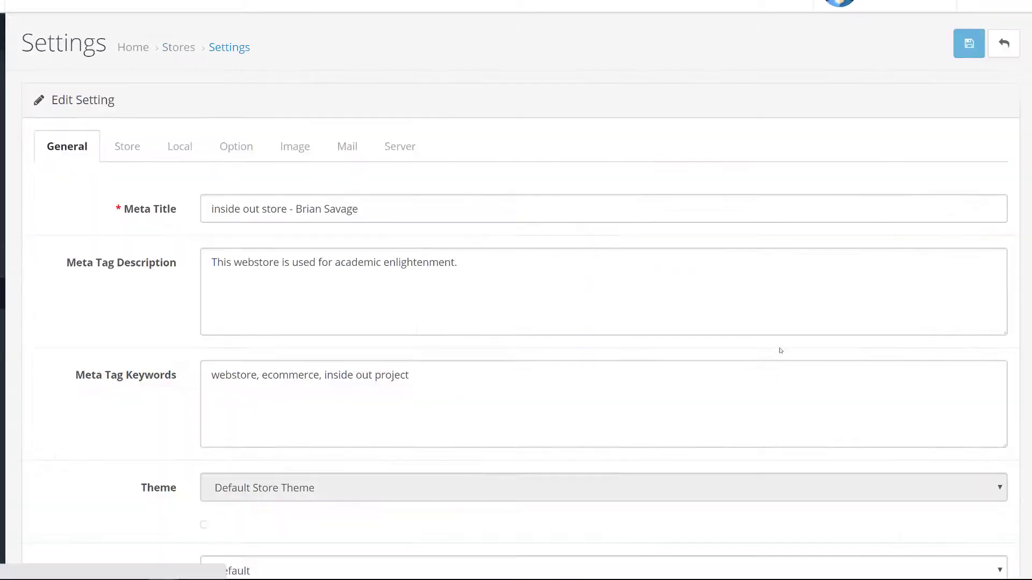
click(123, 150)
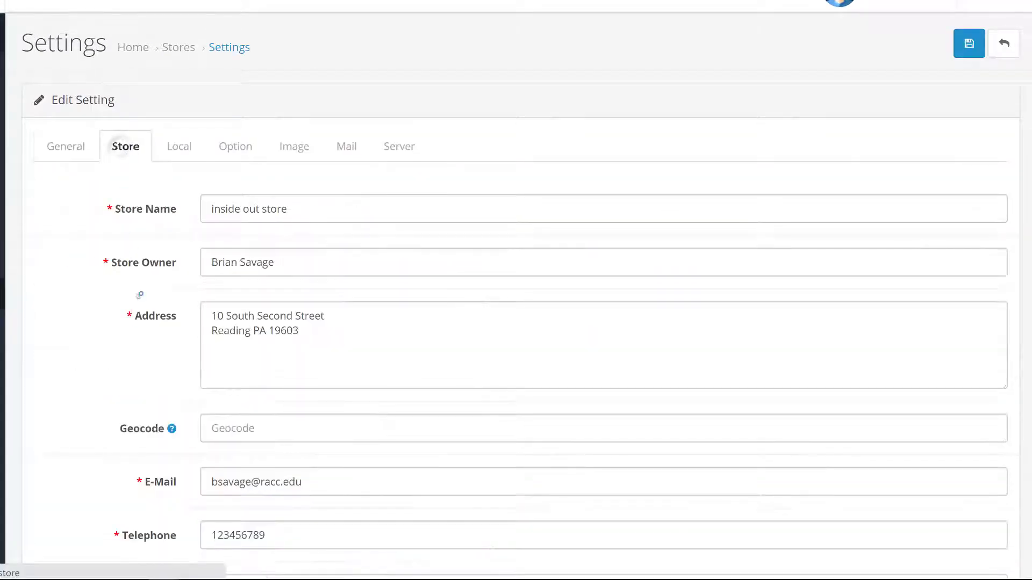
scroll(132, 350, down, 5)
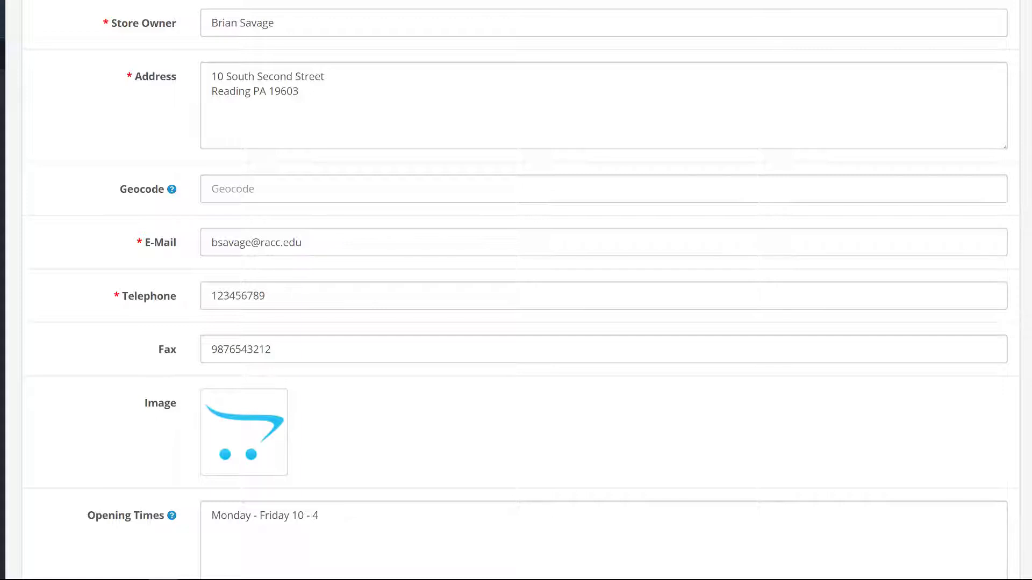
- Search the web for "google maps" in a new browser tab and open Google Maps
click(281, 8)
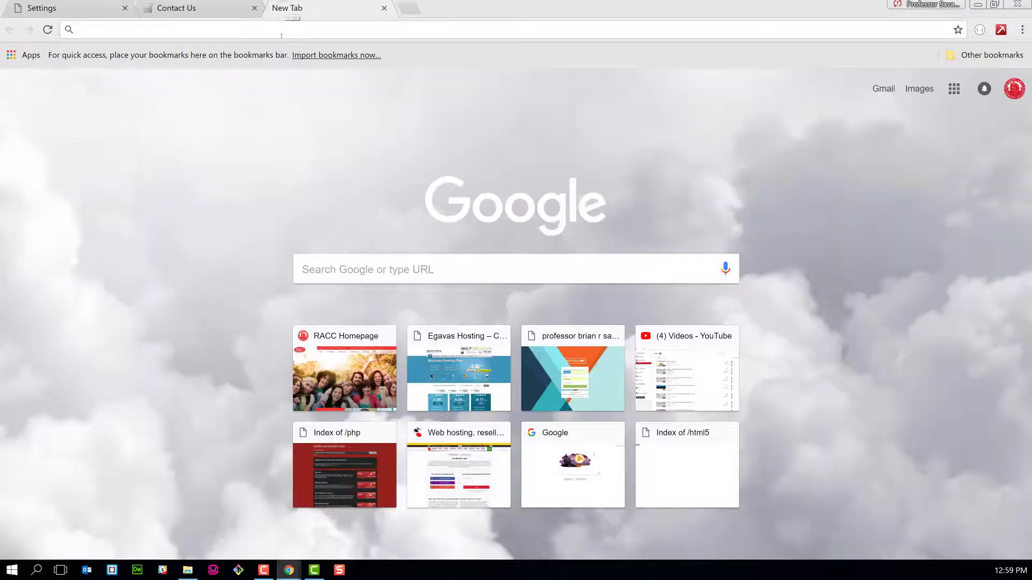
click(409, 273)
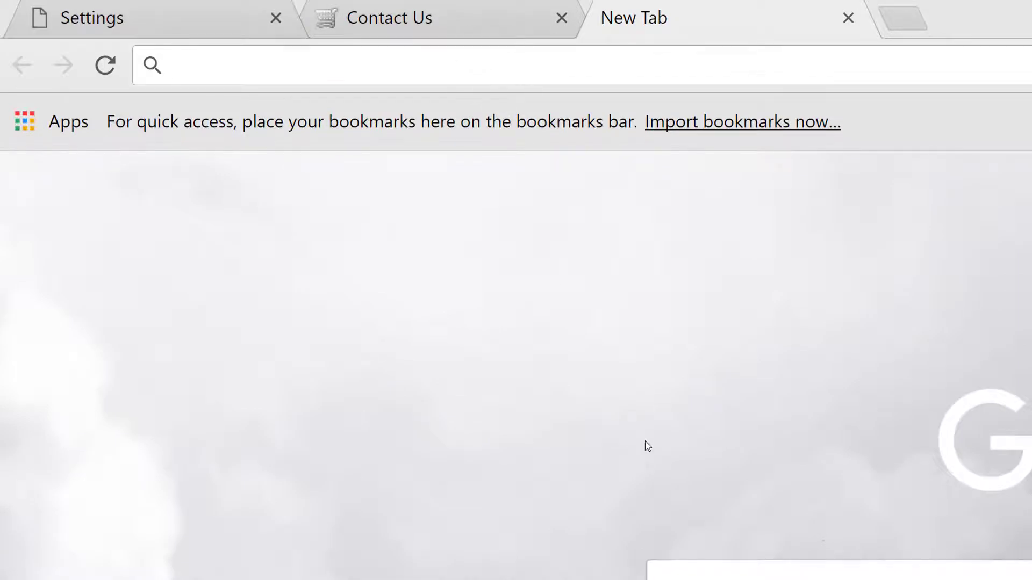
text(google m)
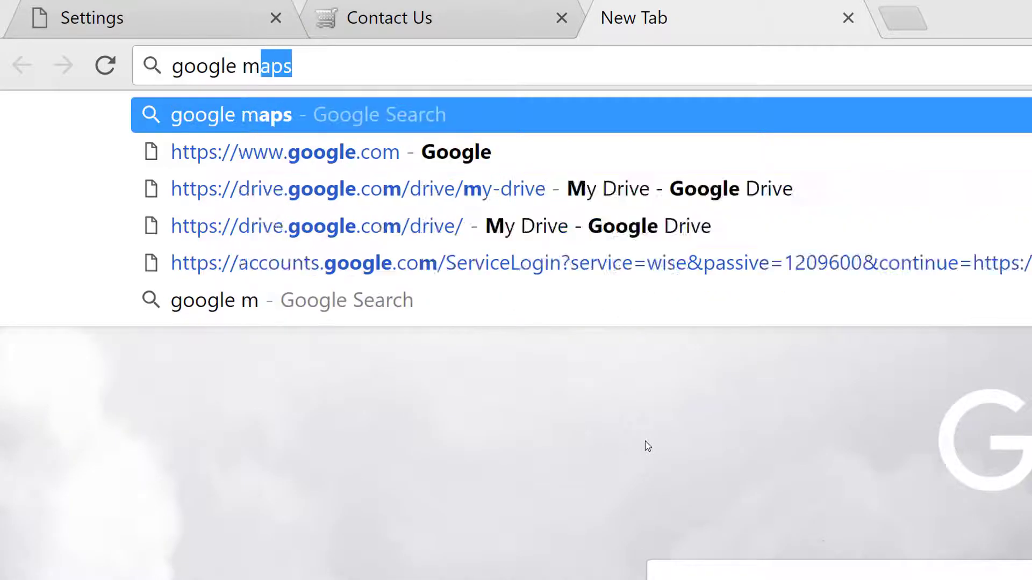
text(aps)
key(Return)
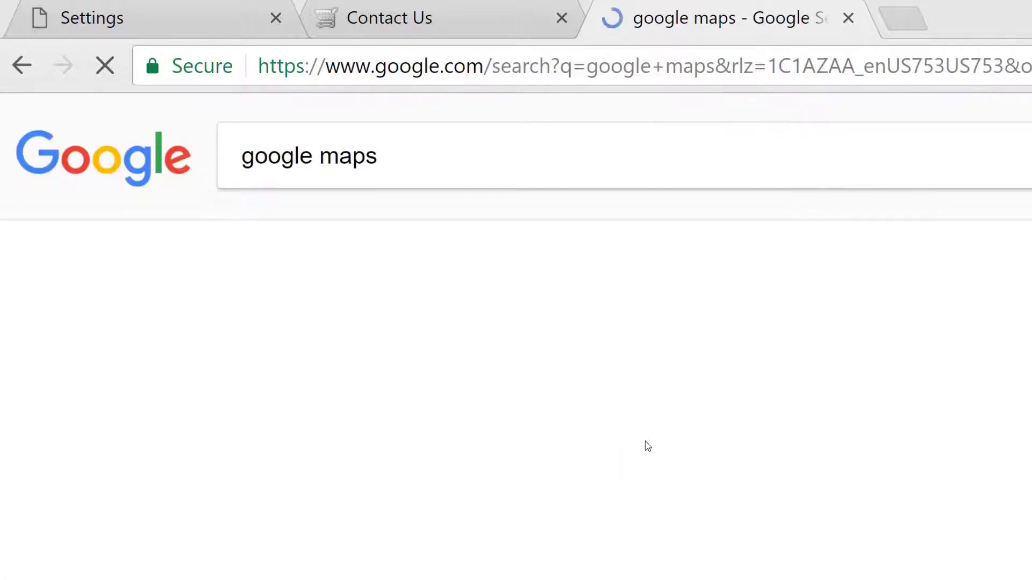
click(370, 374)
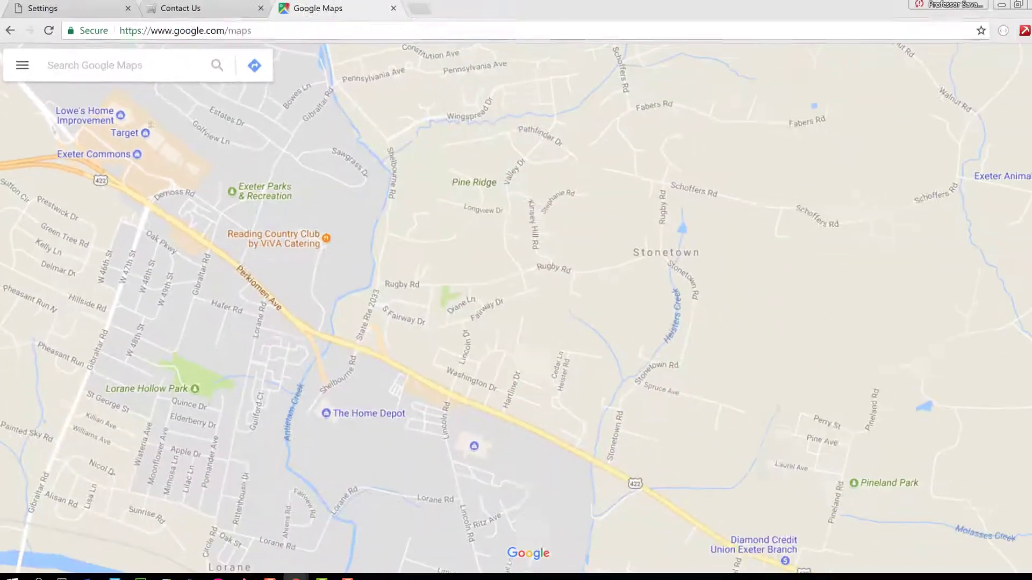
- Find Reading Area Community College on the map and look up what is at its marker
click(280, 146)
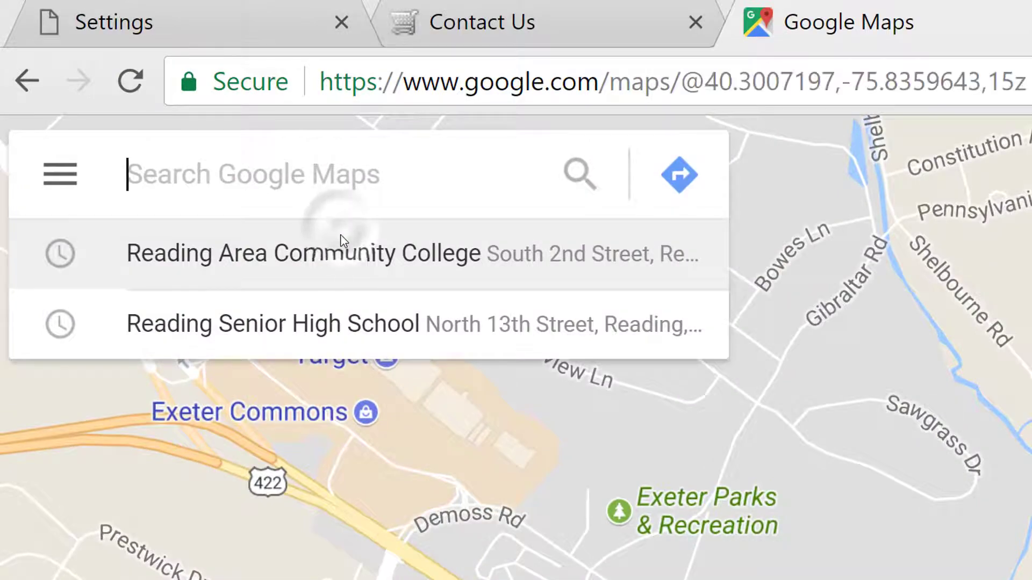
click(342, 236)
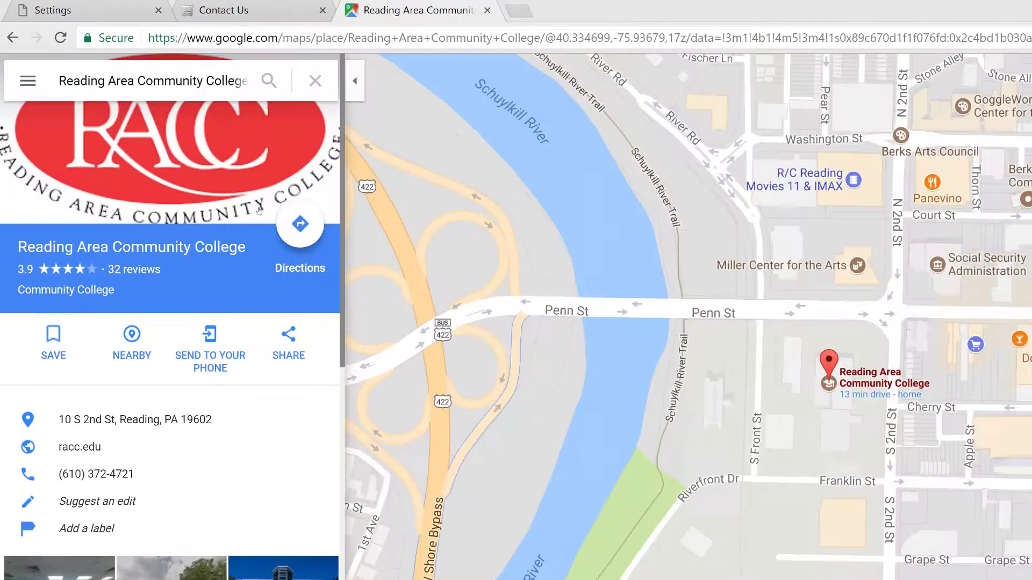
right_click(830, 360)
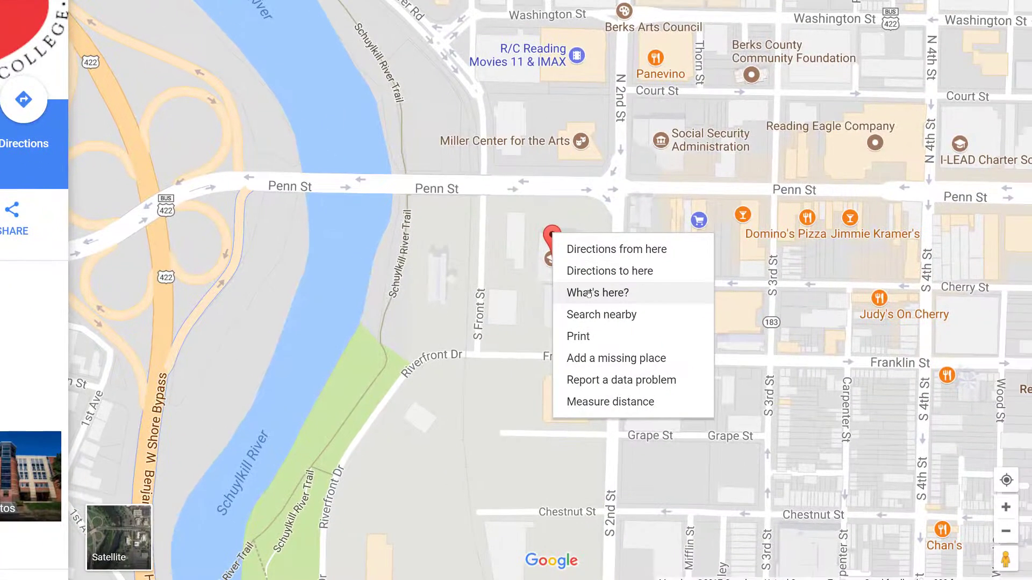
click(865, 415)
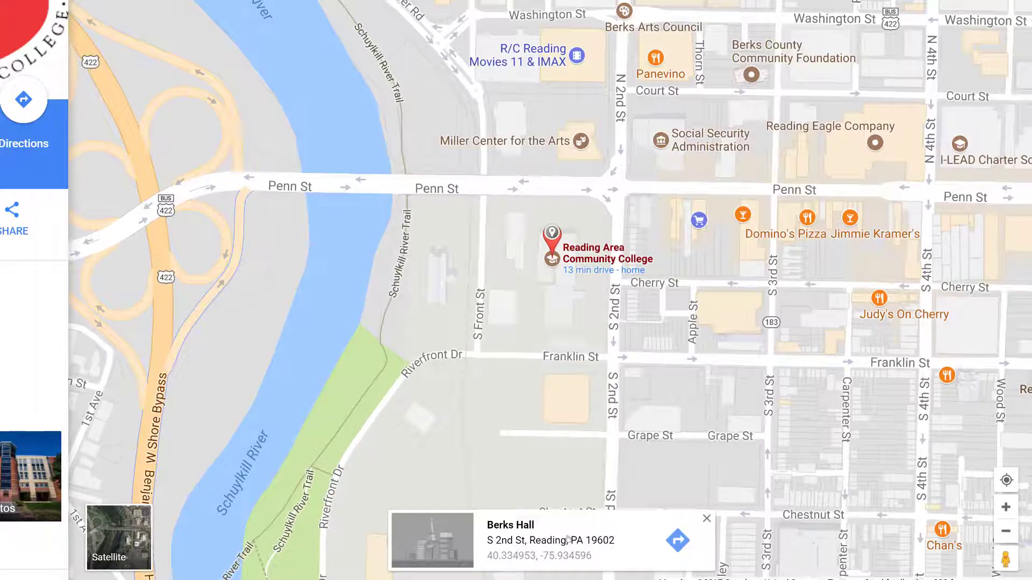
- Open the details of the marked spot and copy its decimal latitude and longitude
click(608, 556)
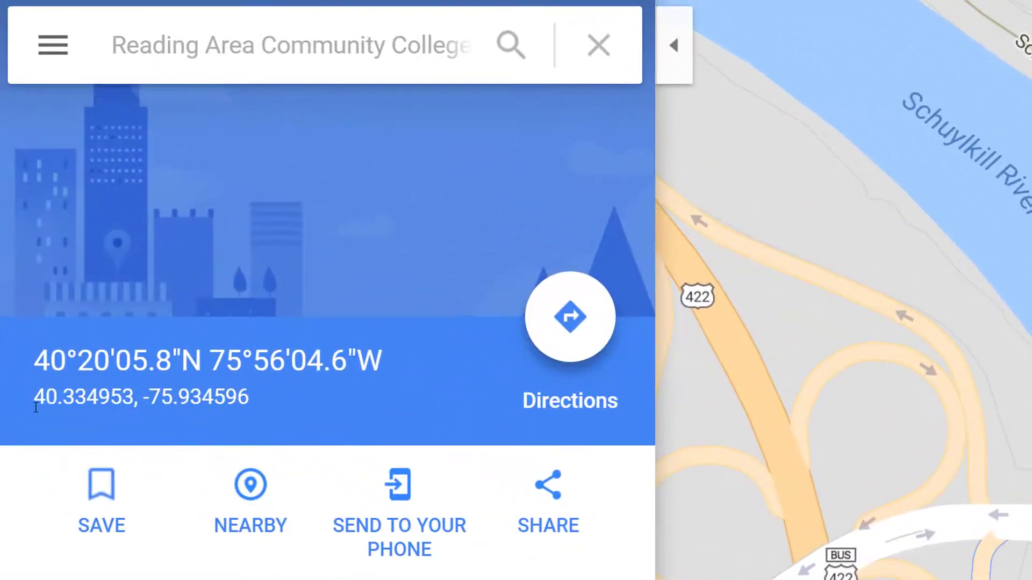
drag(36, 408, 278, 399)
key(ctrl+c)
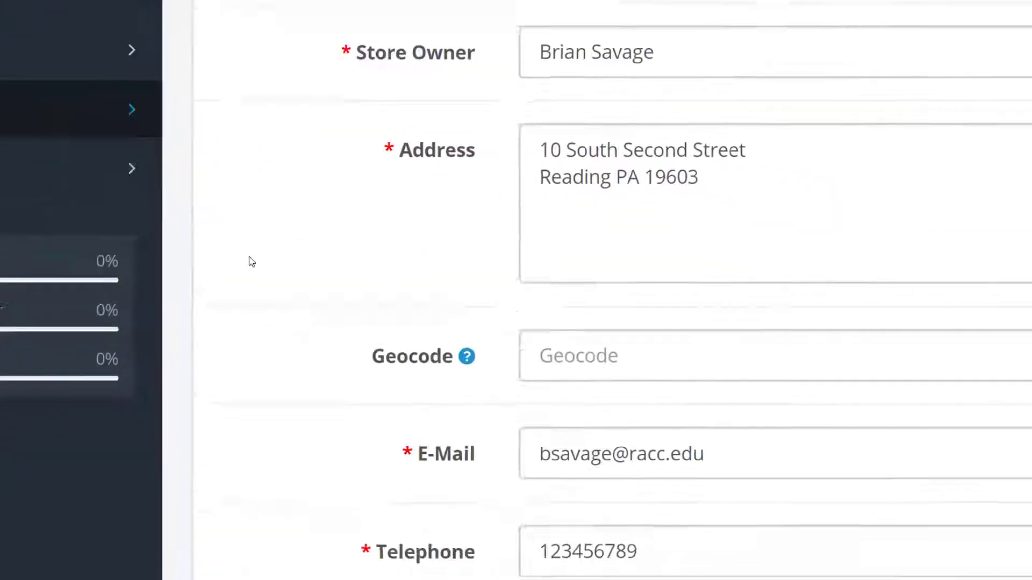
- Paste the coordinates 40.334953, -75.934596 as the geocode in the OpenCart store settings
click(612, 356)
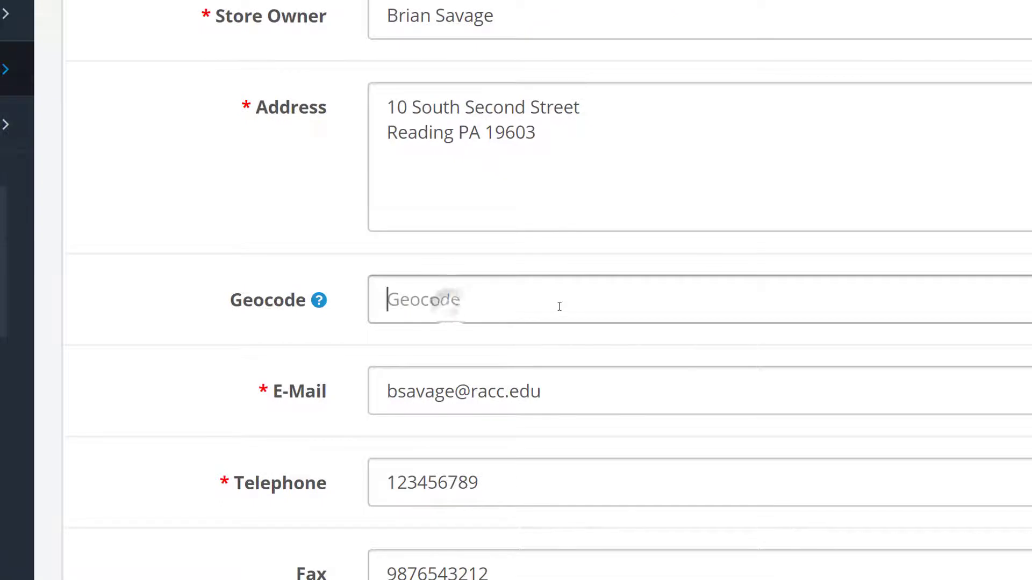
key(ctrl+v)
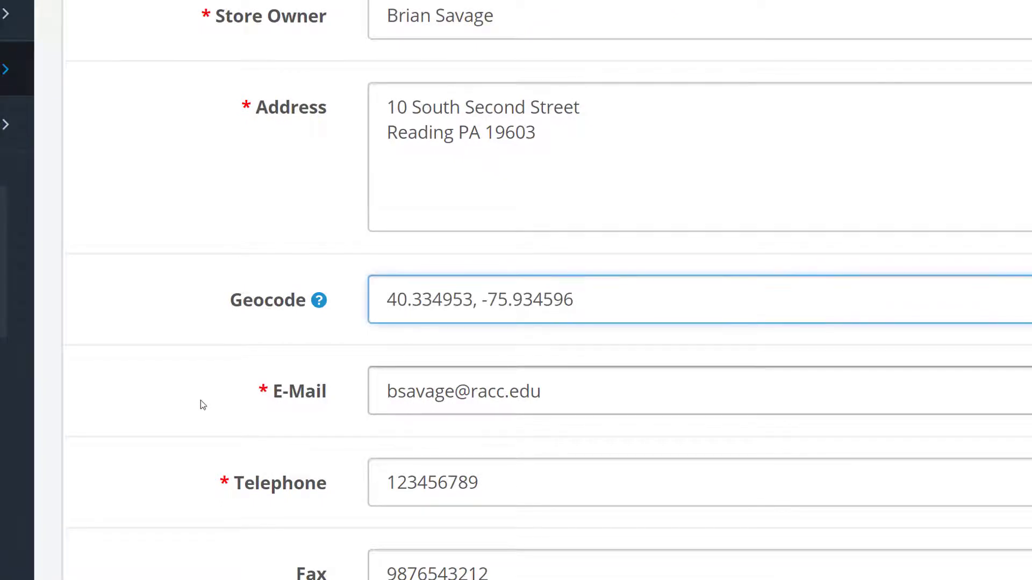
click(201, 402)
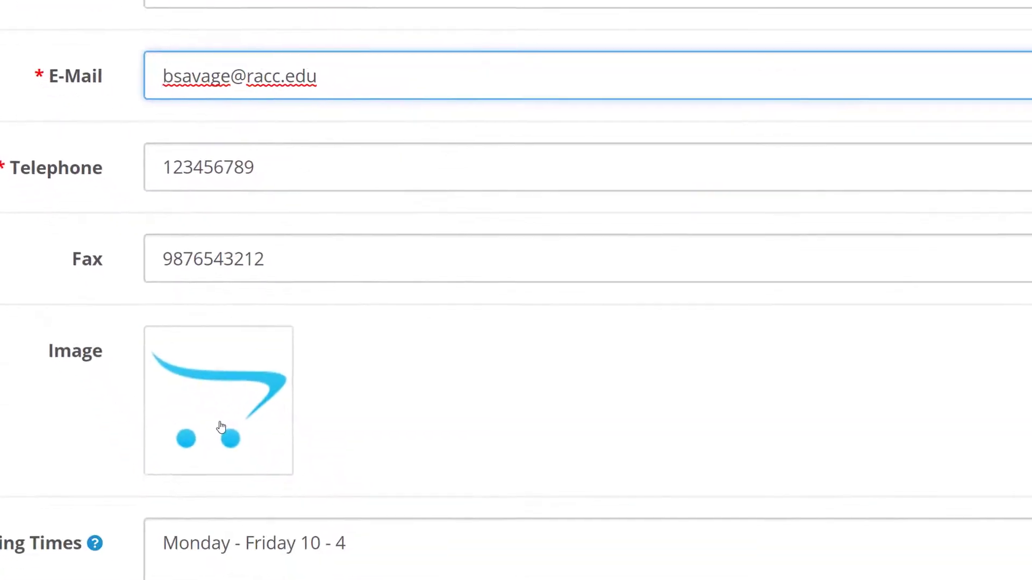
- Replace the store image with the apple_cinema_30.jpg picture from the demo folder of the image manager
click(221, 428)
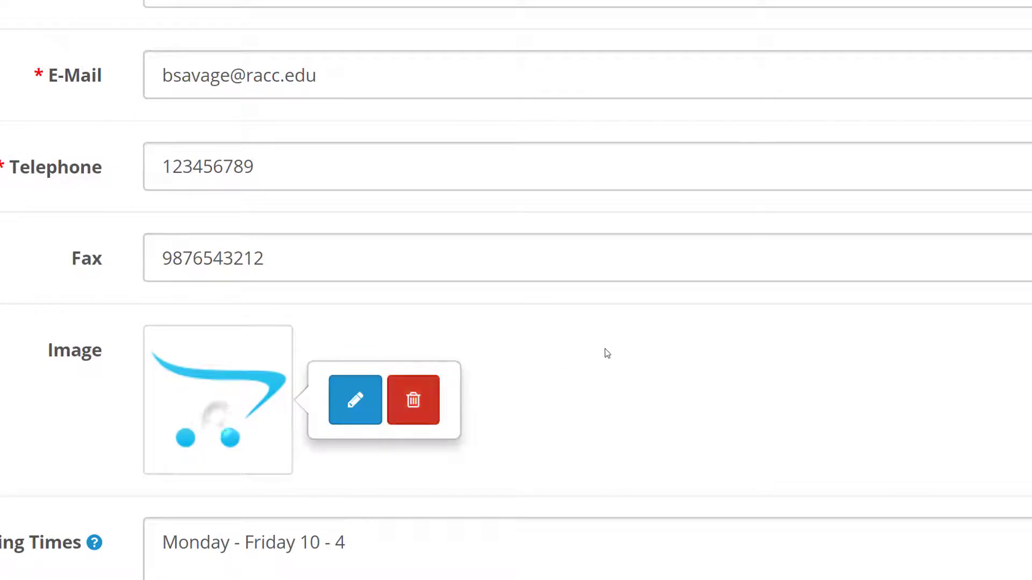
click(350, 409)
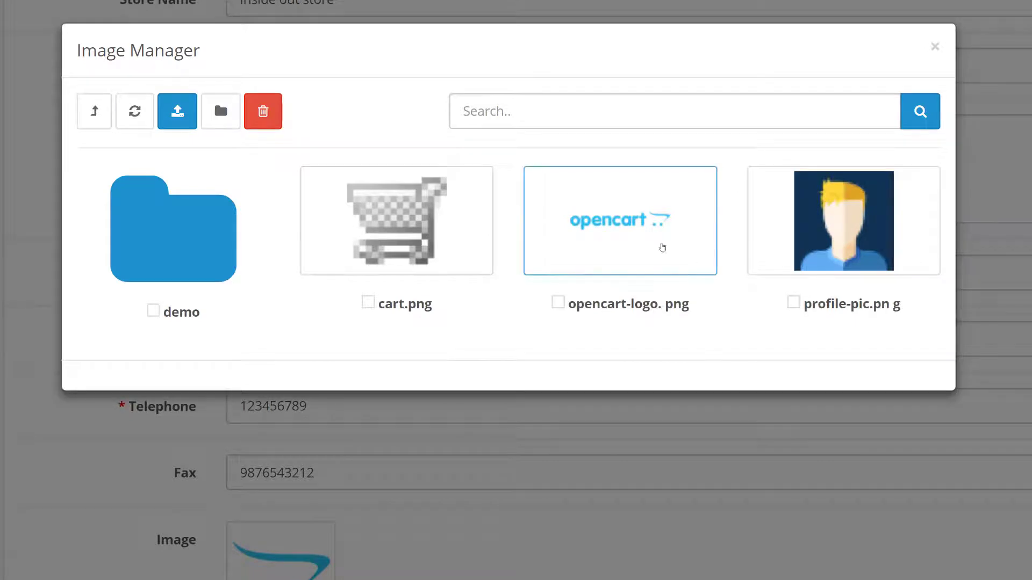
click(172, 248)
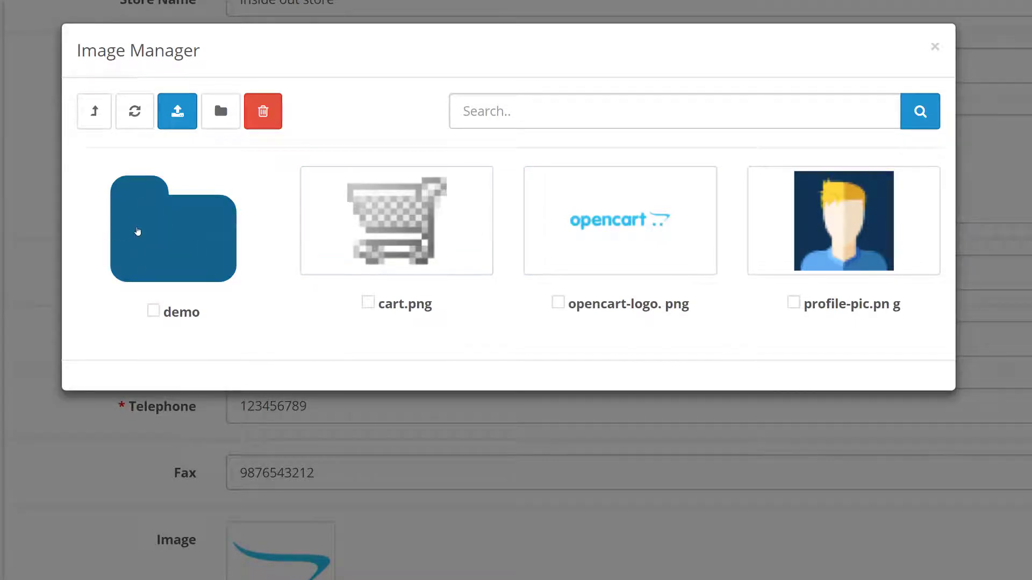
click(138, 229)
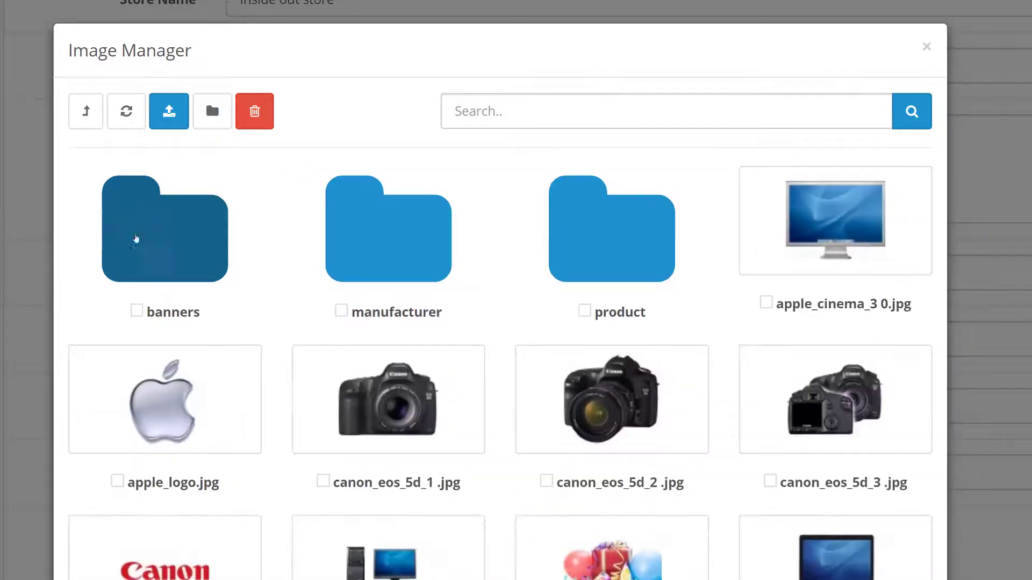
scroll(410, 445, down, 4)
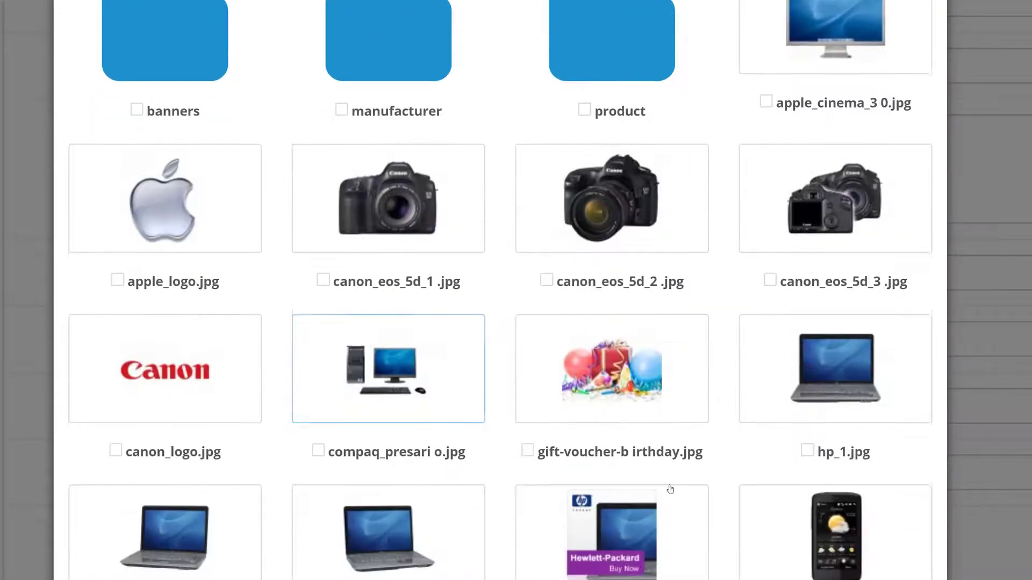
scroll(684, 490, up, 4)
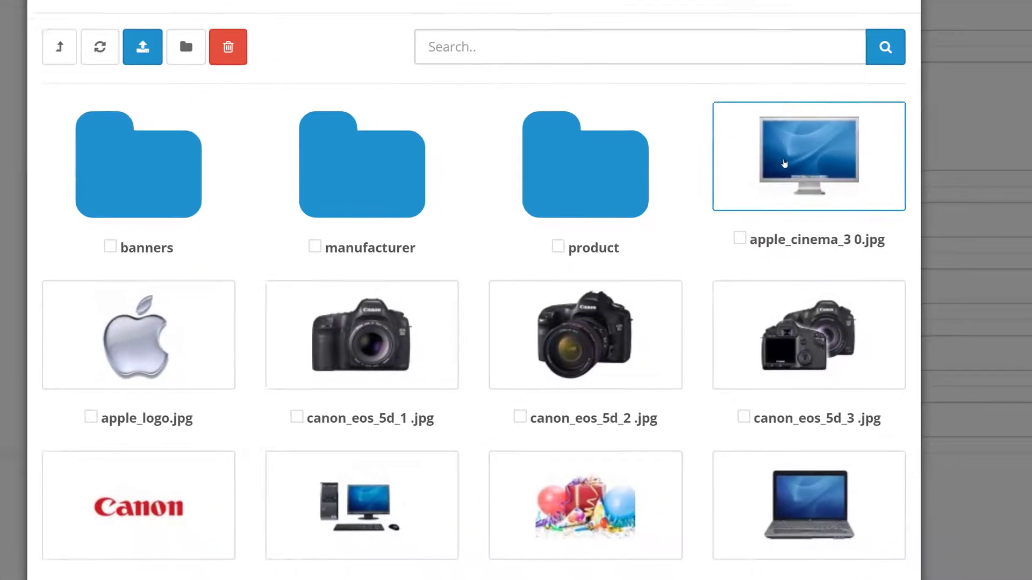
click(811, 190)
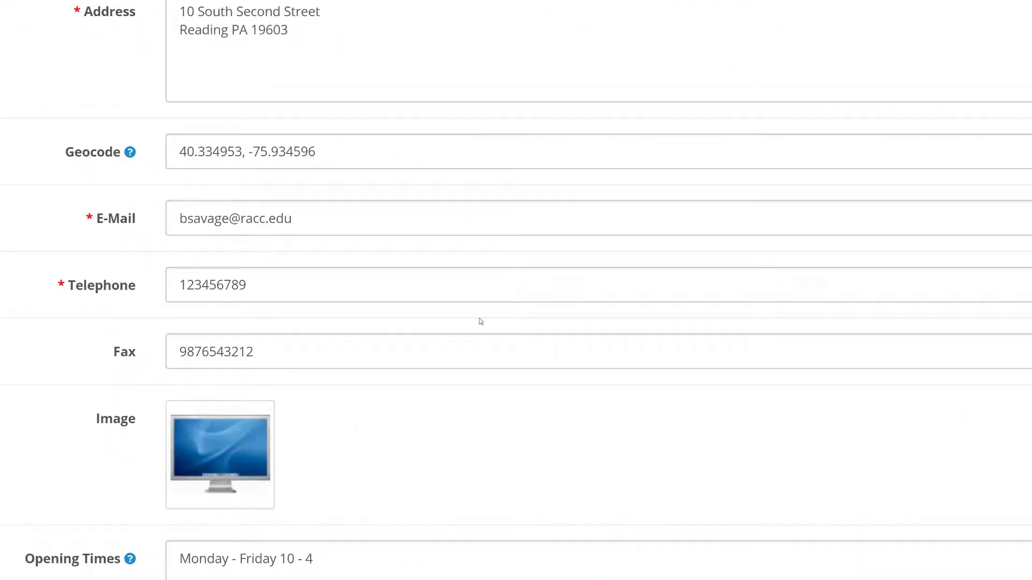
- Save the default store's settings with the geocode and store image
scroll(687, 390, down, 5)
scroll(702, 357, up, 12)
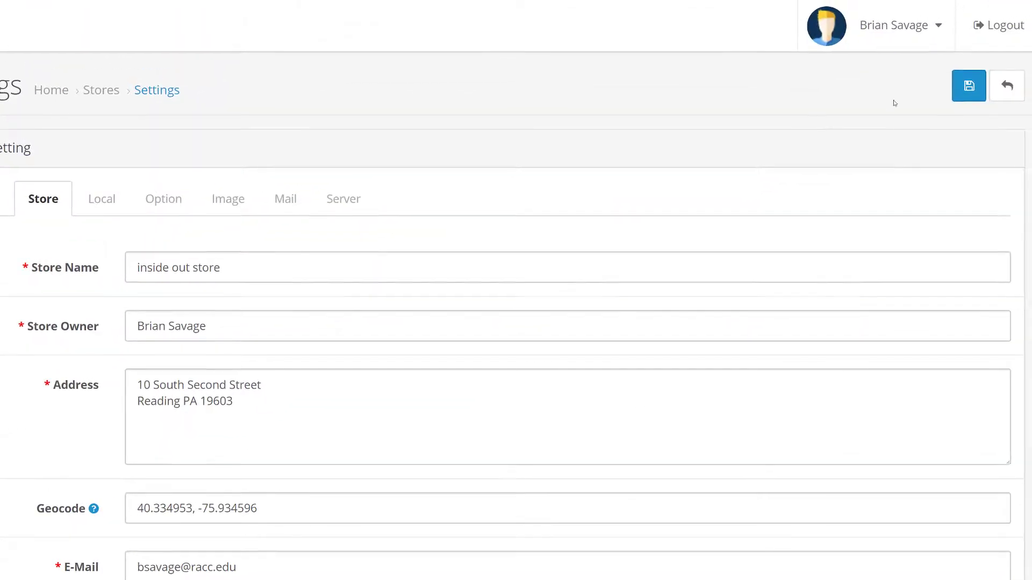
click(969, 85)
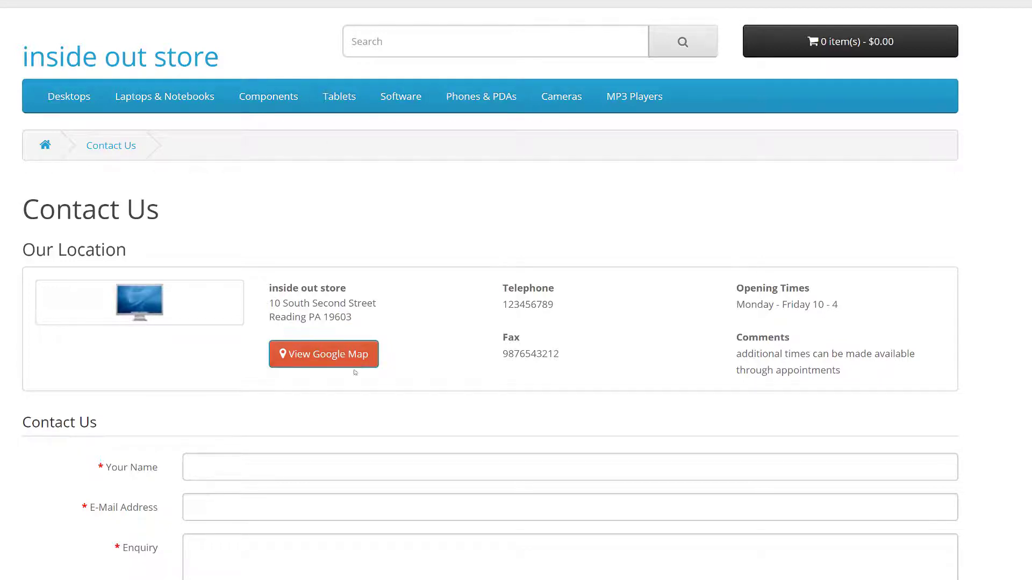
- View the store's Google map from the storefront's Contact Us page and close the map
click(321, 357)
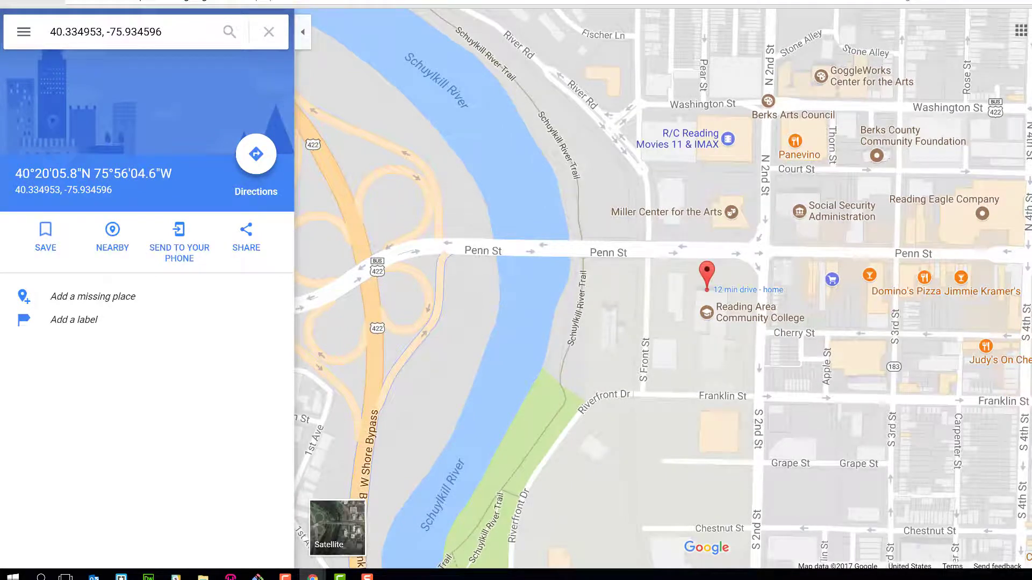
key(ctrl+w)
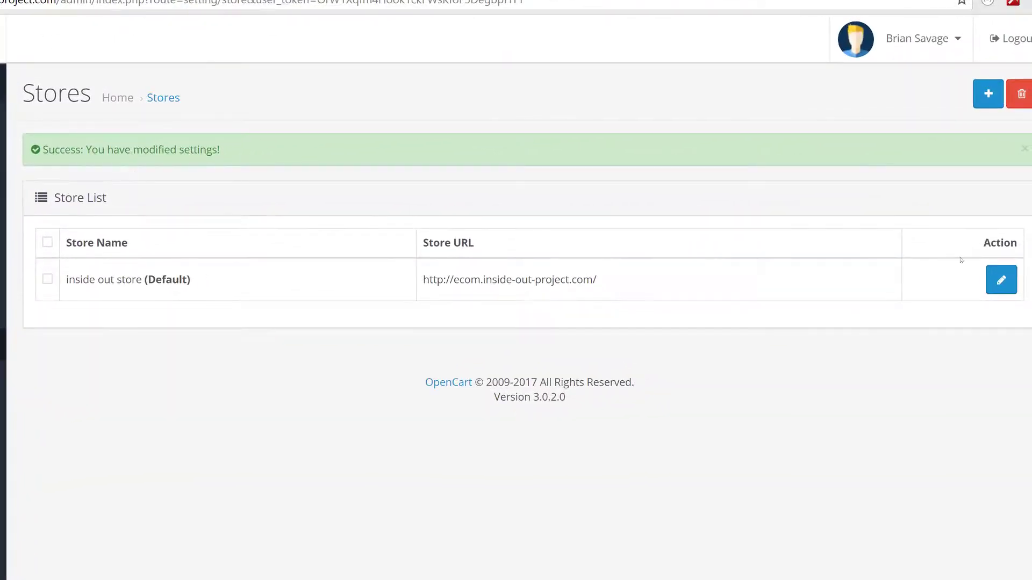
- Reopen the default store's settings and set its local country to United States
click(1001, 280)
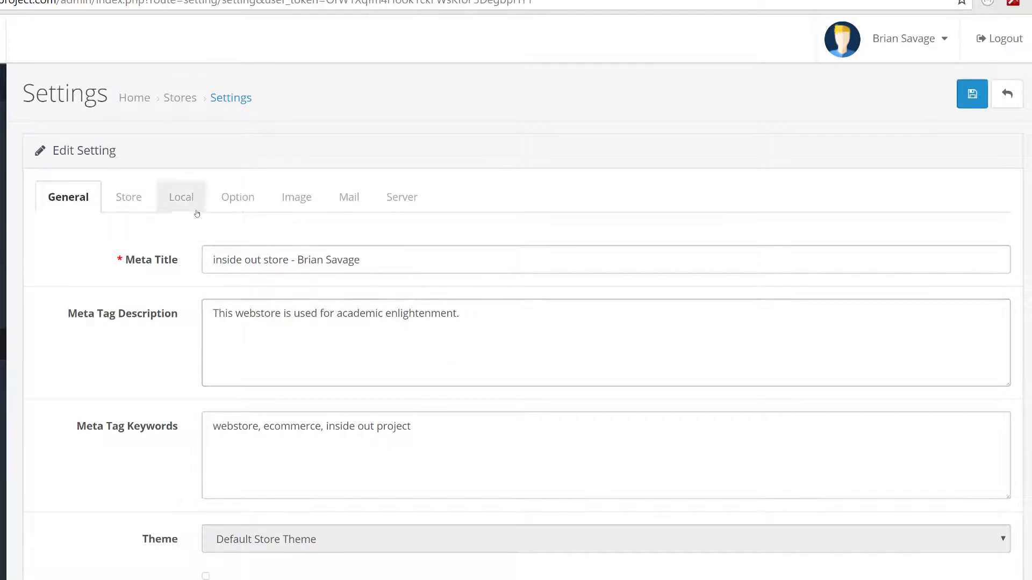
click(179, 208)
scroll(105, 295, down, 3)
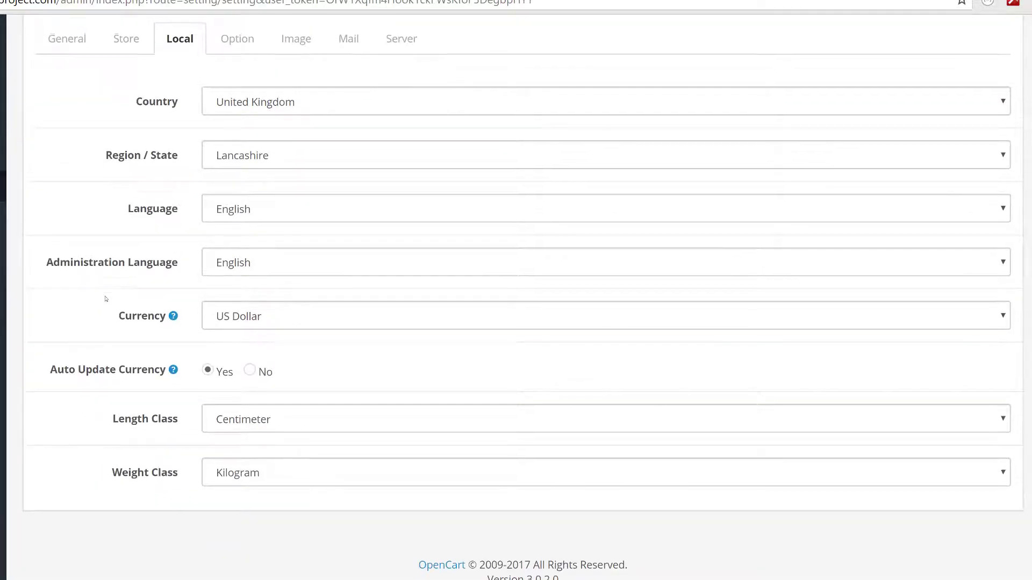
scroll(106, 299, up, 2)
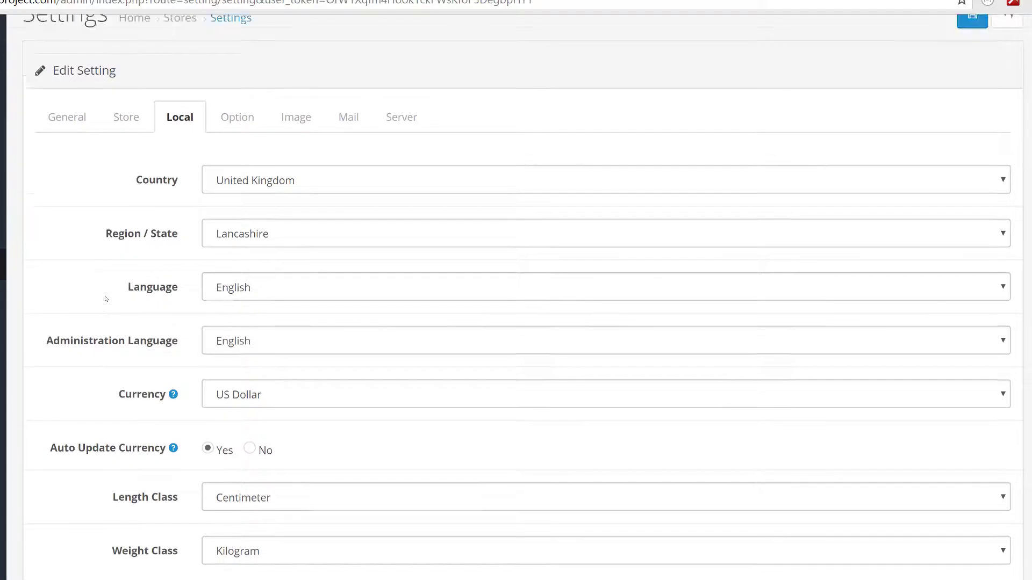
click(359, 187)
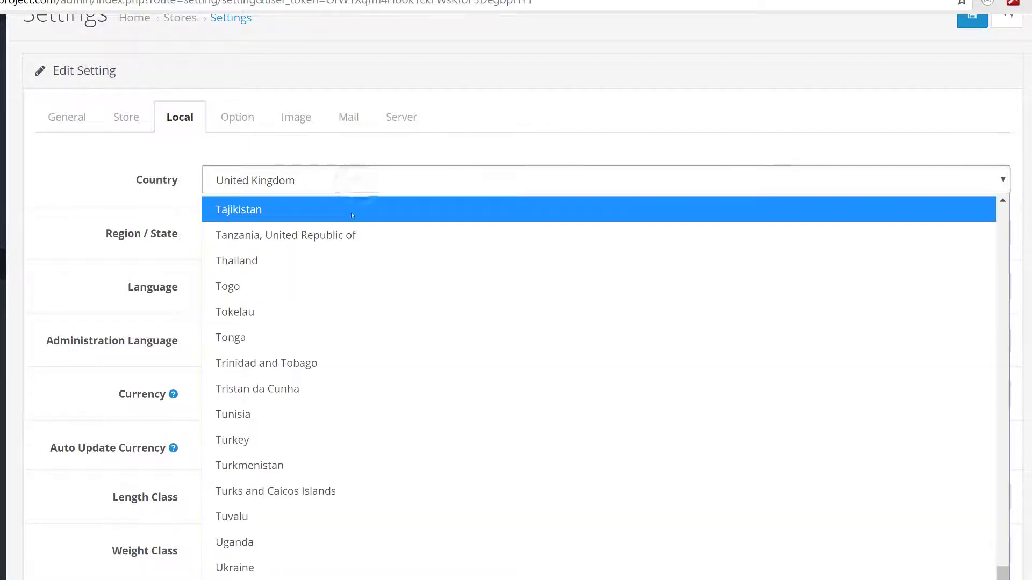
scroll(344, 562, down, 2)
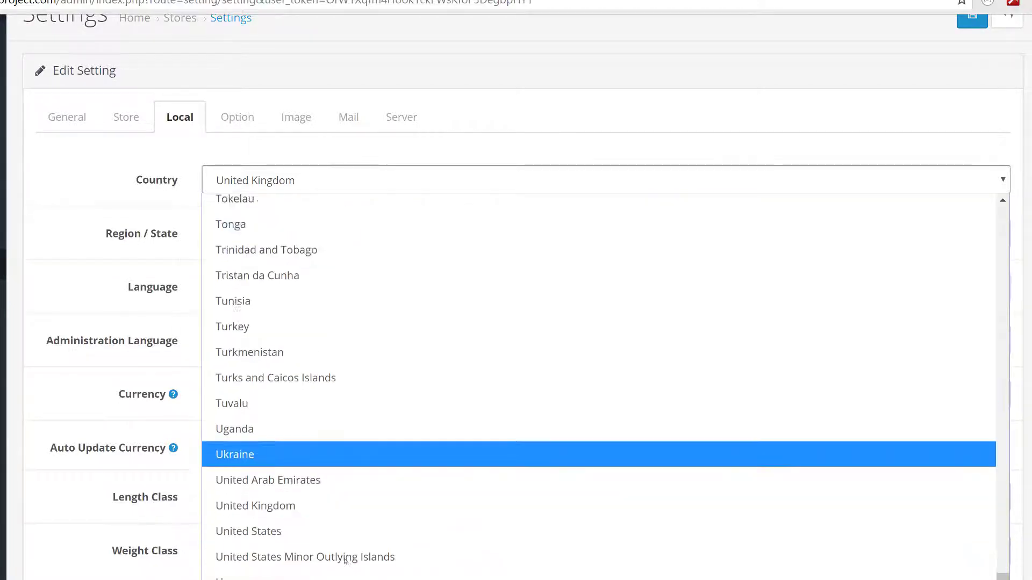
click(343, 487)
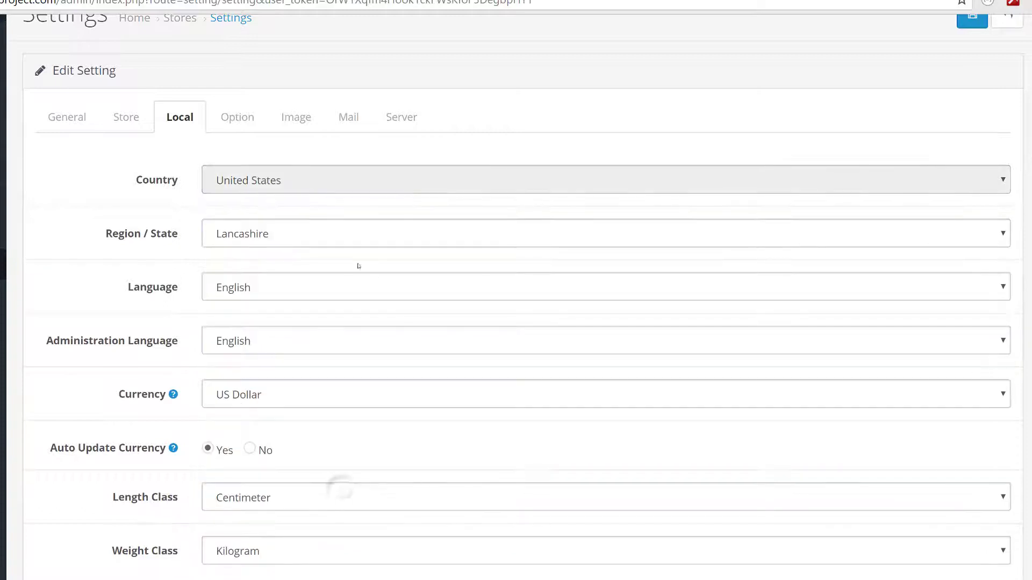
- Set the store's region / state to Pennsylvania
click(295, 237)
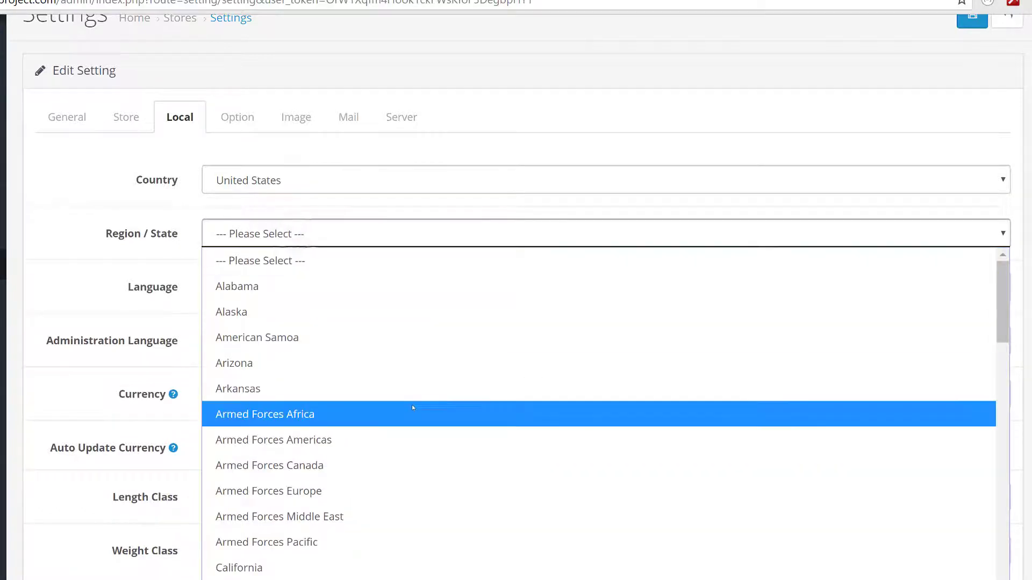
scroll(412, 406, down, 5)
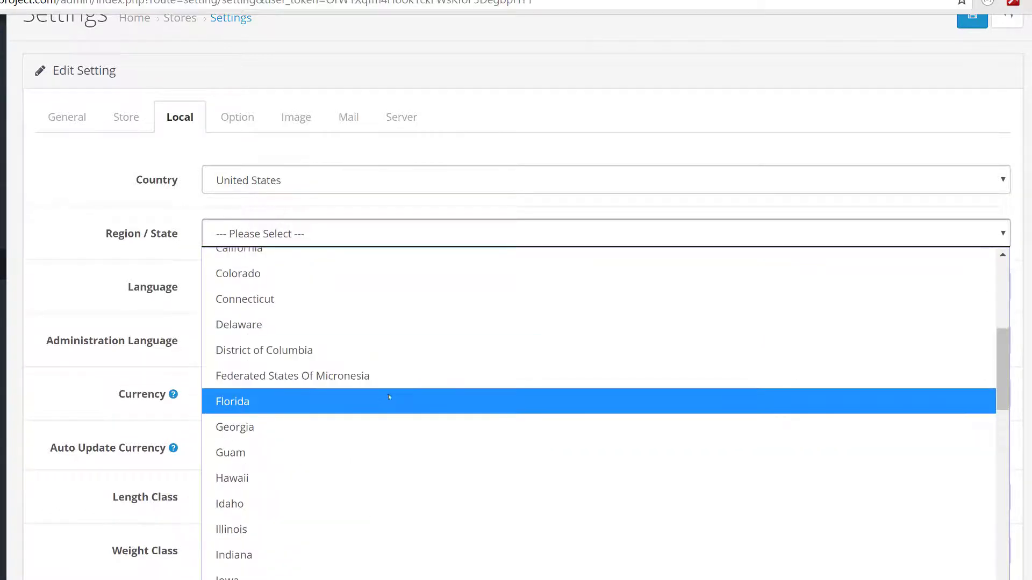
scroll(389, 405, up, 3)
scroll(391, 395, down, 18)
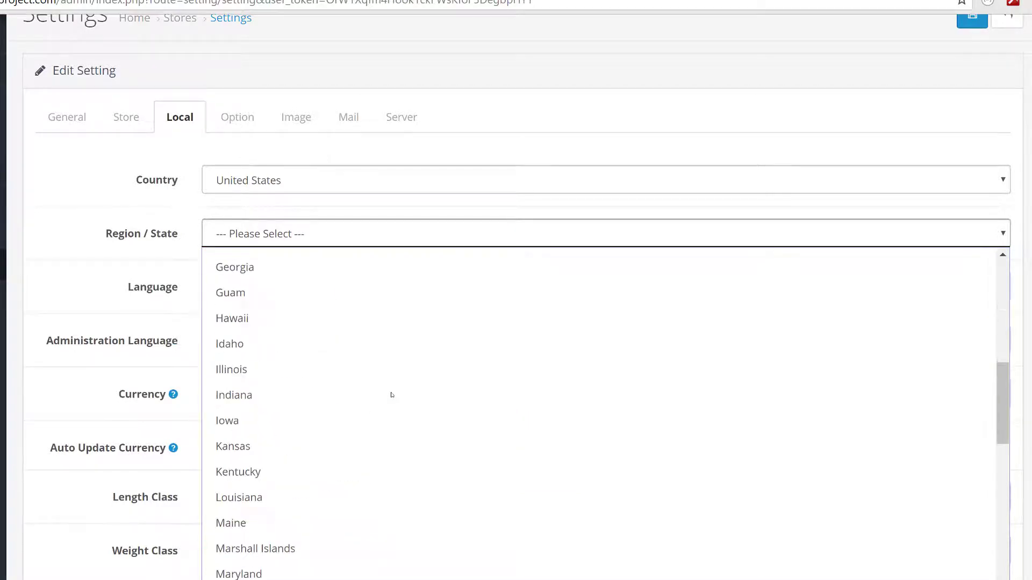
click(378, 435)
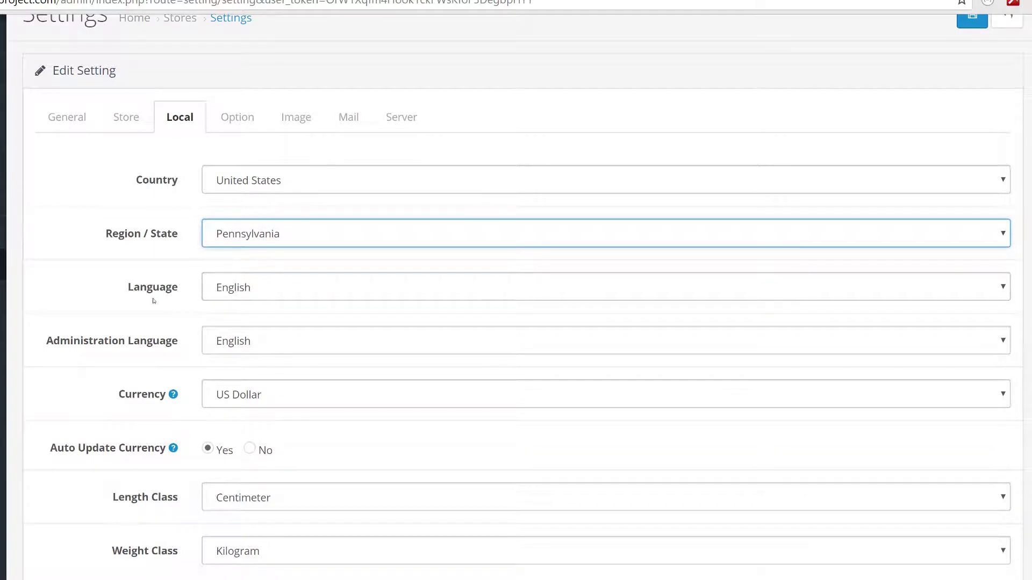
- Examine the choices offered for the store language and the administration language in the local settings
click(240, 297)
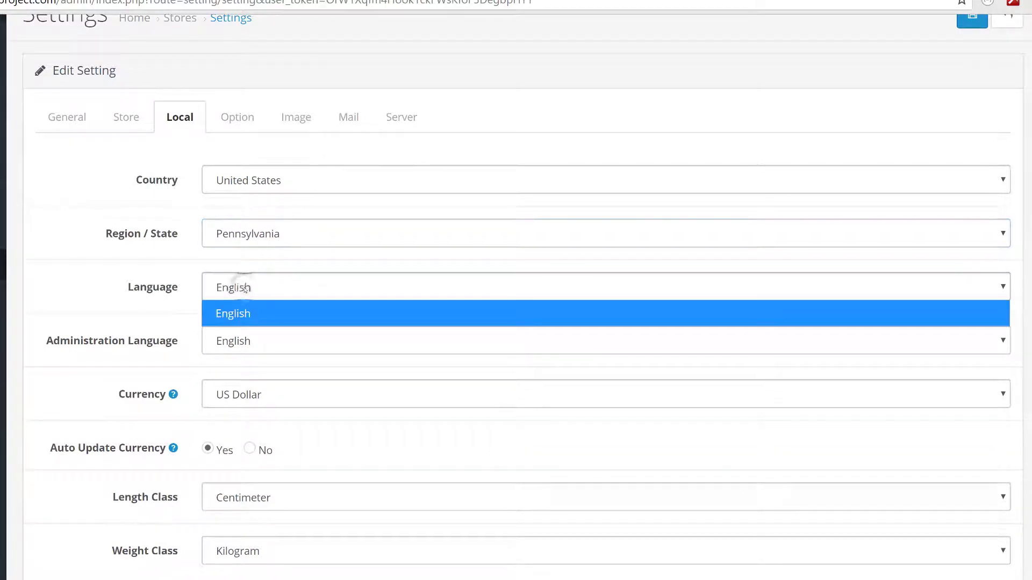
click(289, 307)
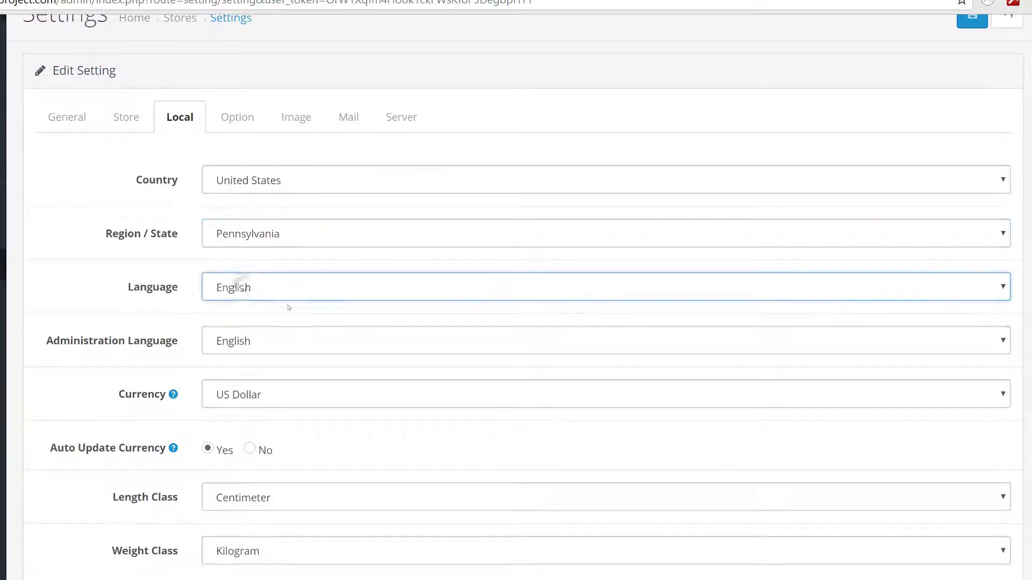
click(258, 300)
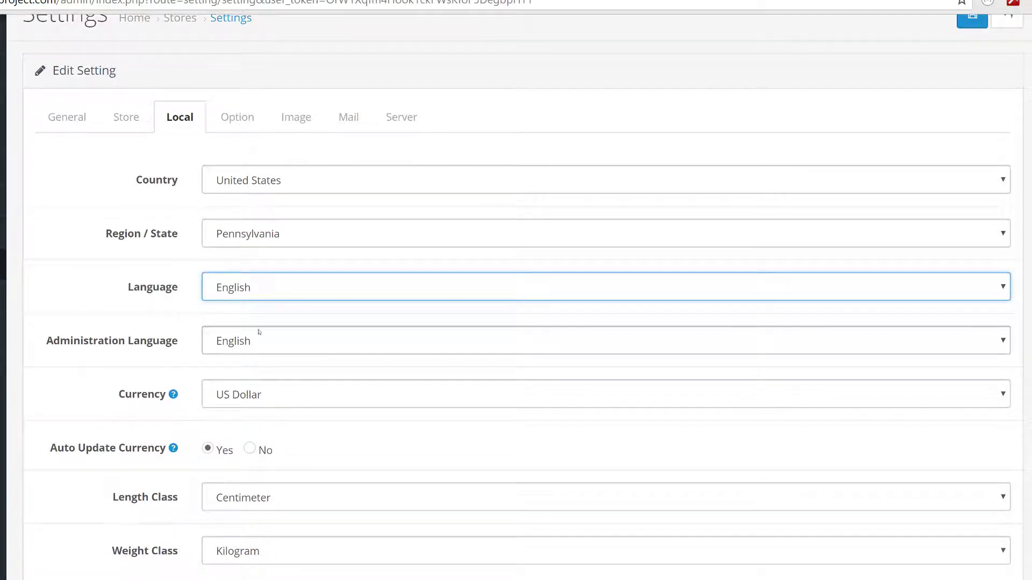
click(254, 344)
click(252, 342)
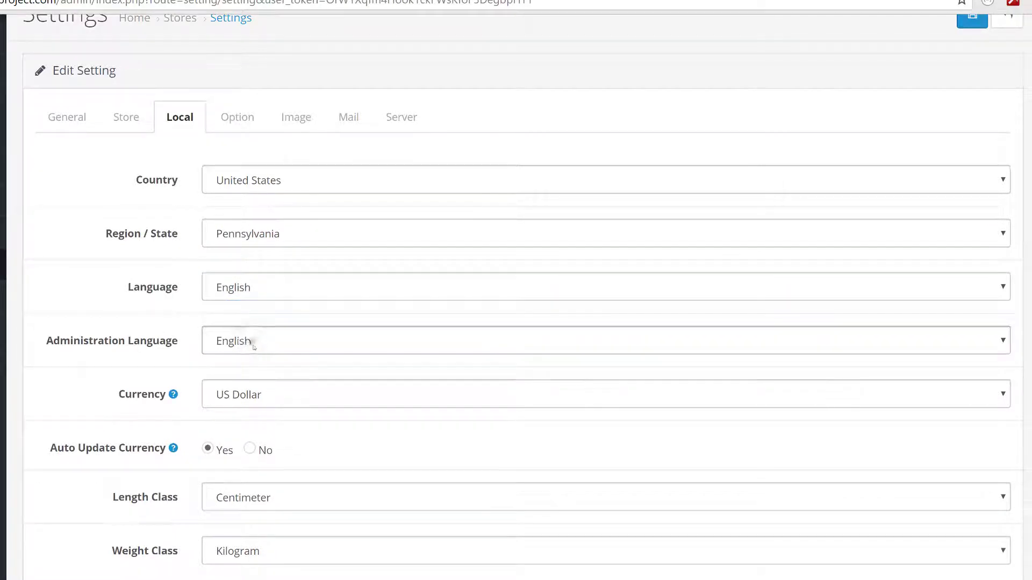
click(129, 349)
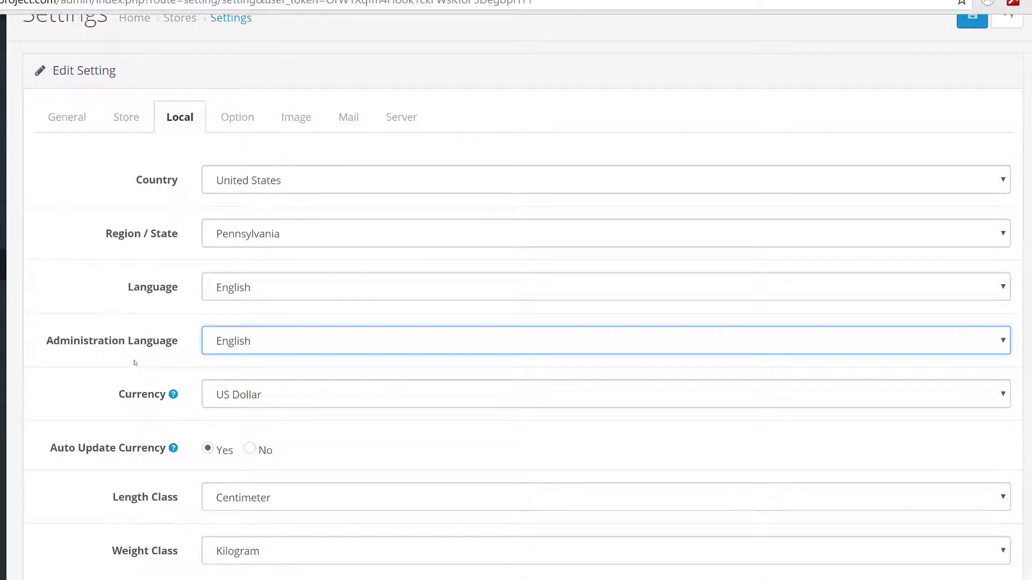
click(79, 347)
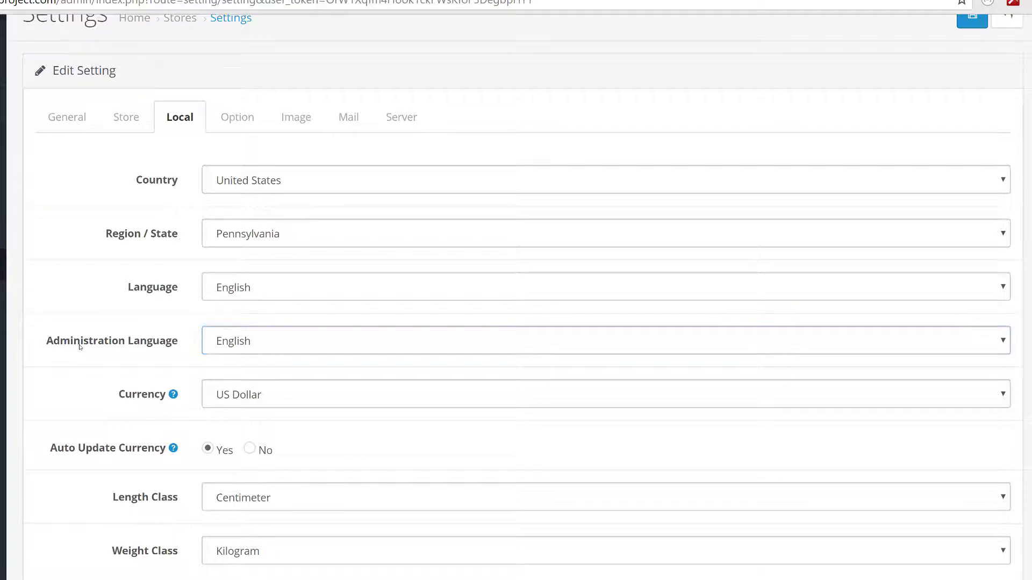
click(121, 348)
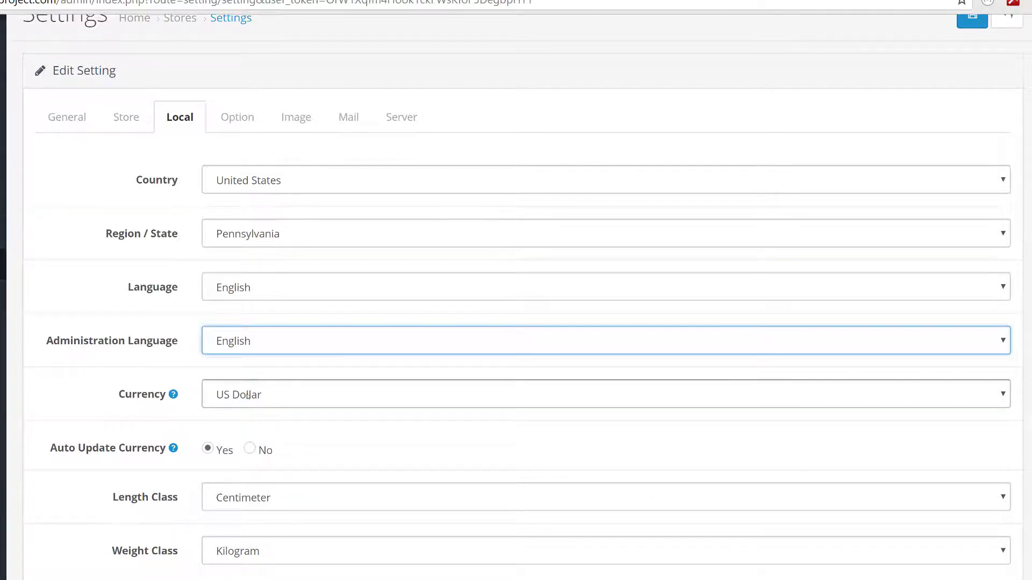
- Examine the available store currencies and read the help note for Auto Update Currency
click(248, 395)
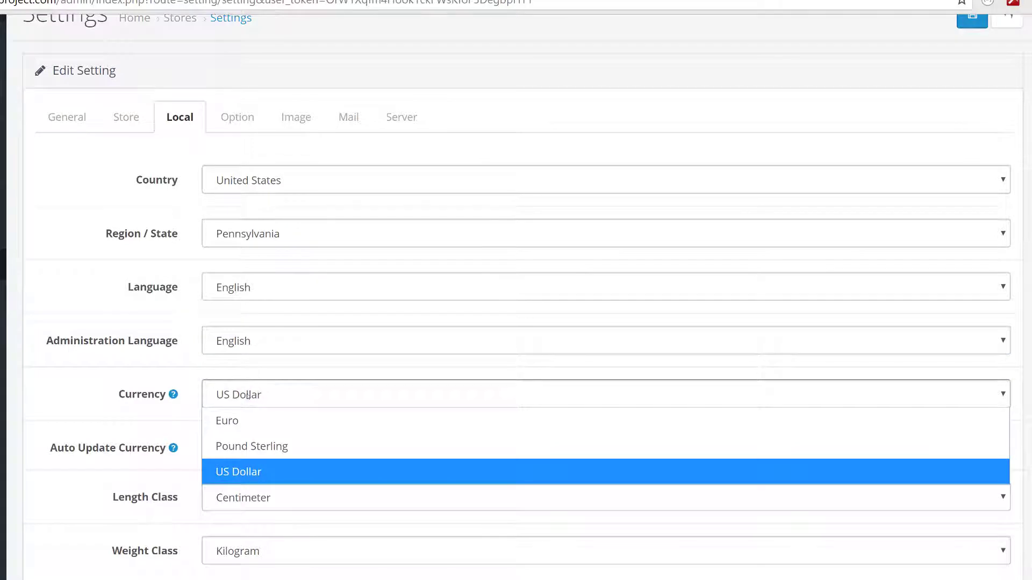
click(248, 396)
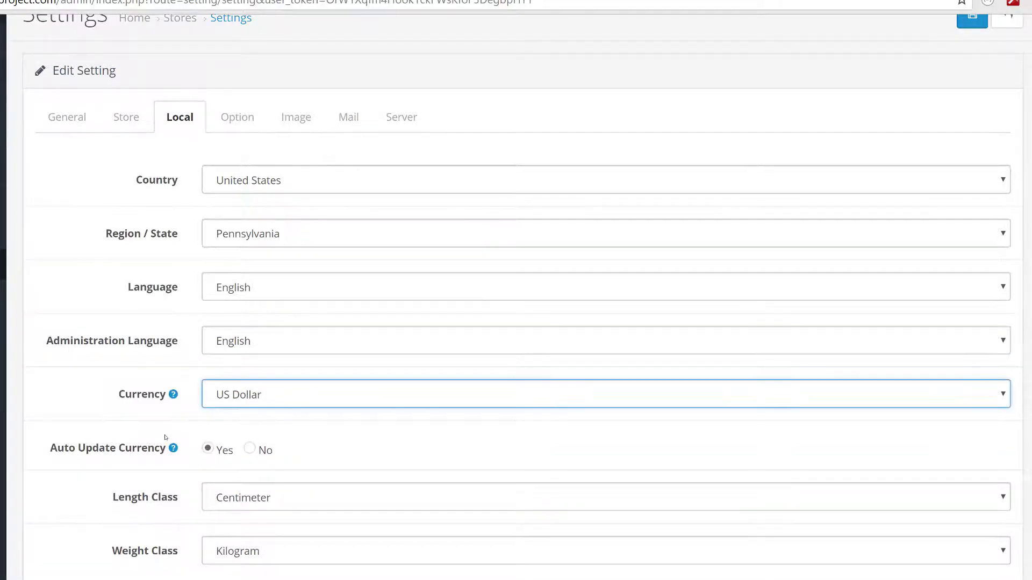
scroll(167, 437, down, 2)
scroll(167, 440, up, 2)
mouse_move(170, 448)
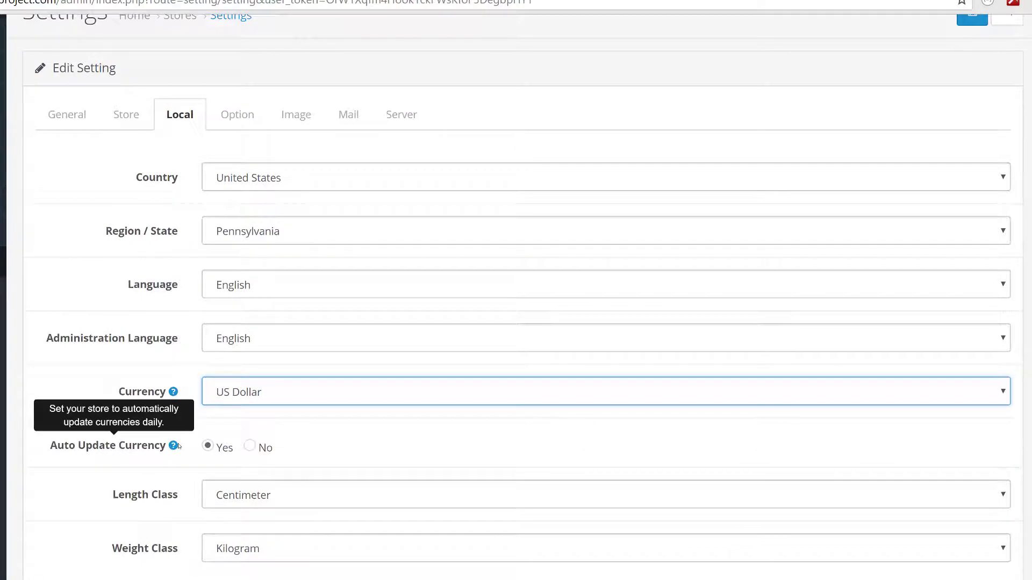
- Set the store's length class to Inch and its weight class to Pound
scroll(312, 492, down, 2)
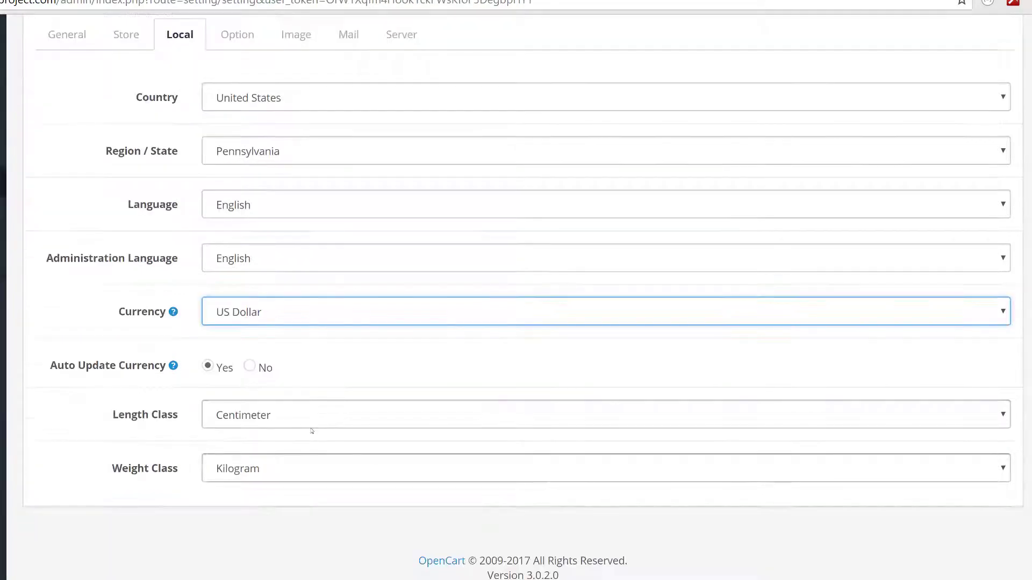
click(294, 418)
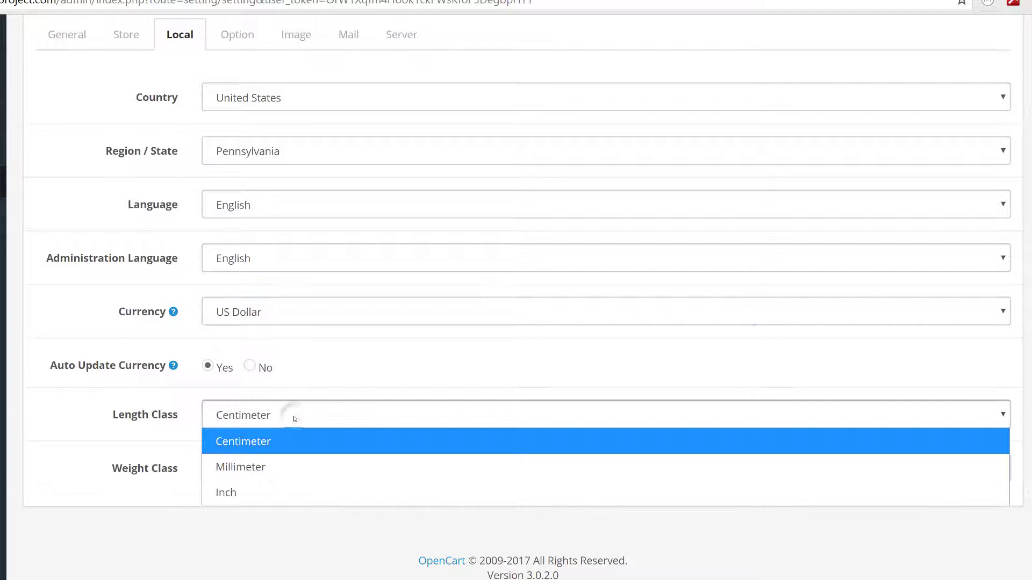
click(276, 489)
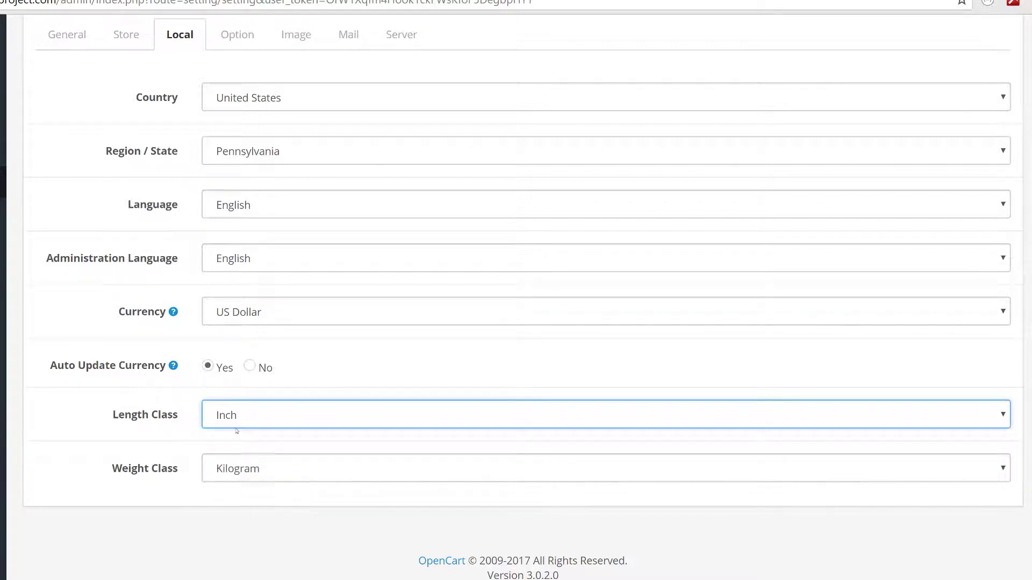
click(275, 474)
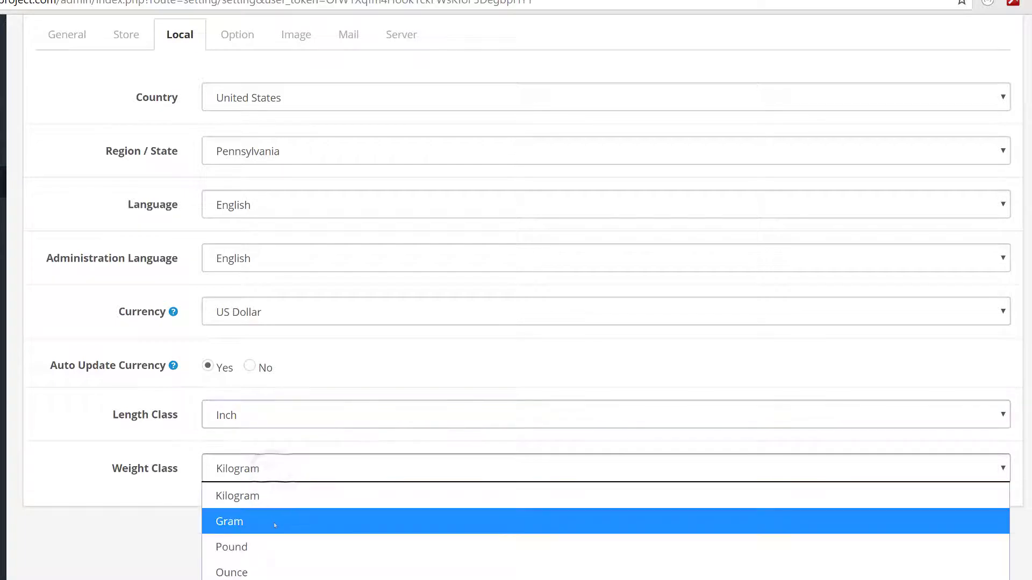
click(270, 547)
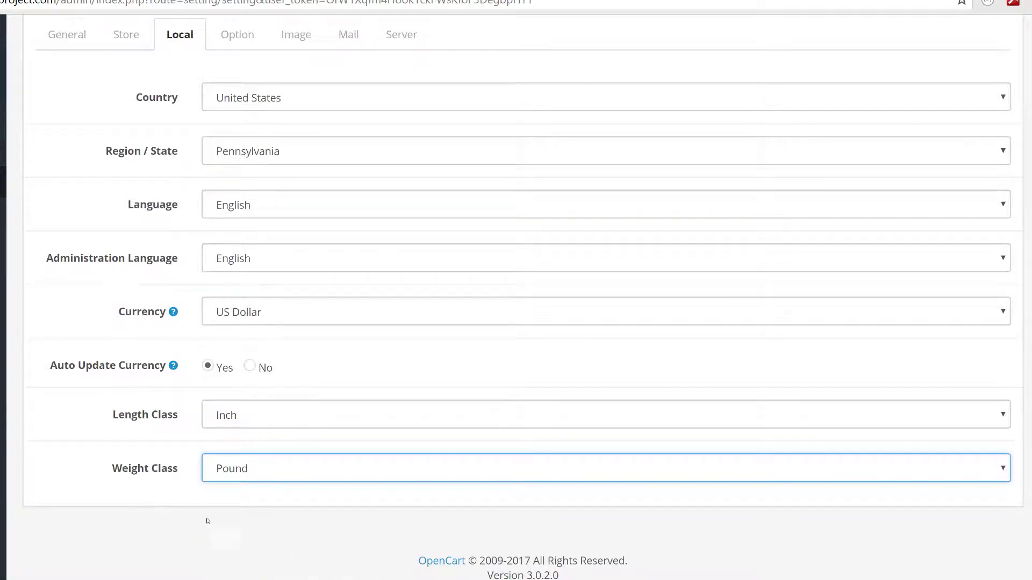
click(152, 513)
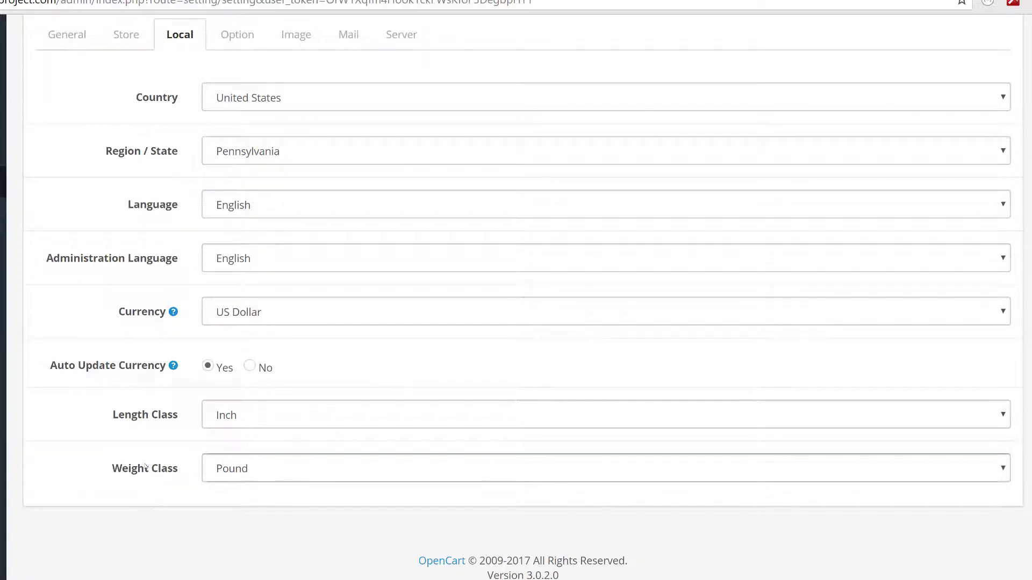
- Save the store's local settings and reopen the default store for editing at its Option settings
scroll(143, 488, up, 3)
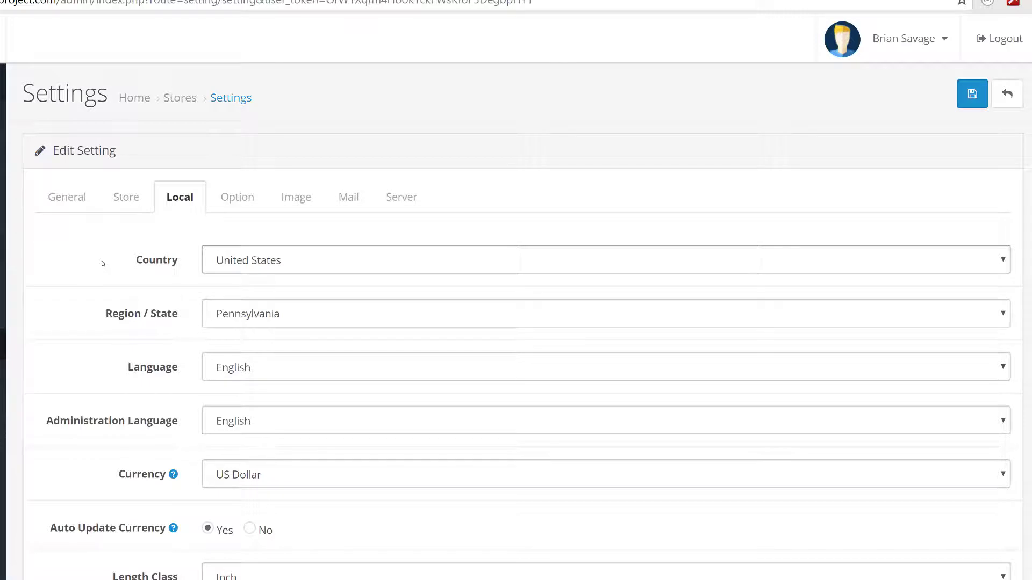
click(970, 96)
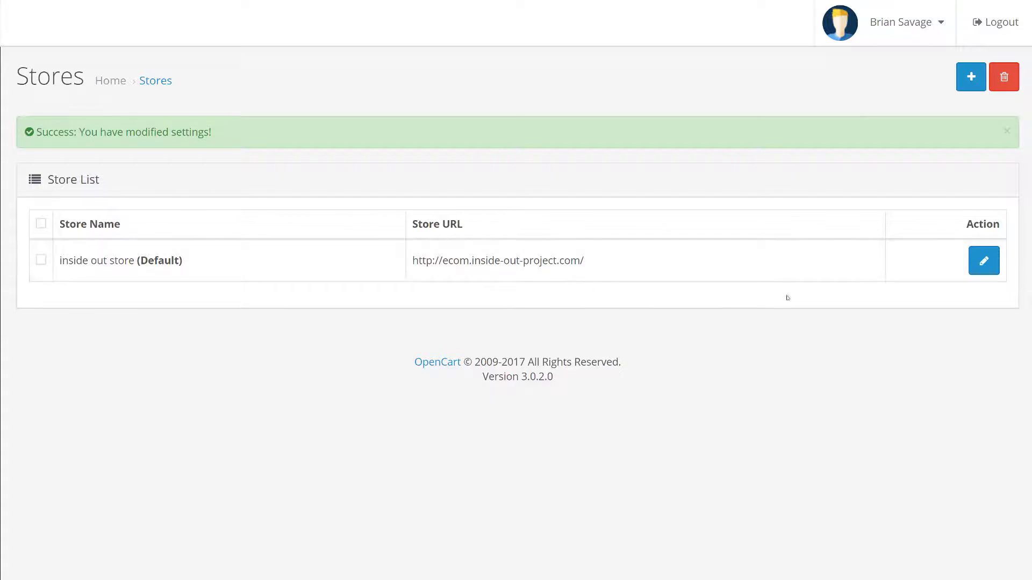
click(984, 262)
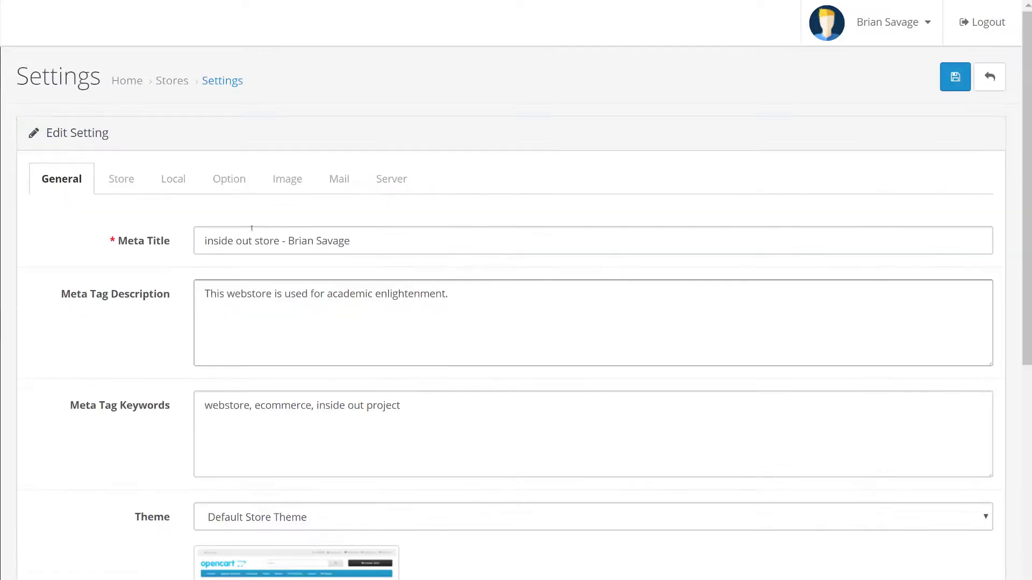
click(230, 192)
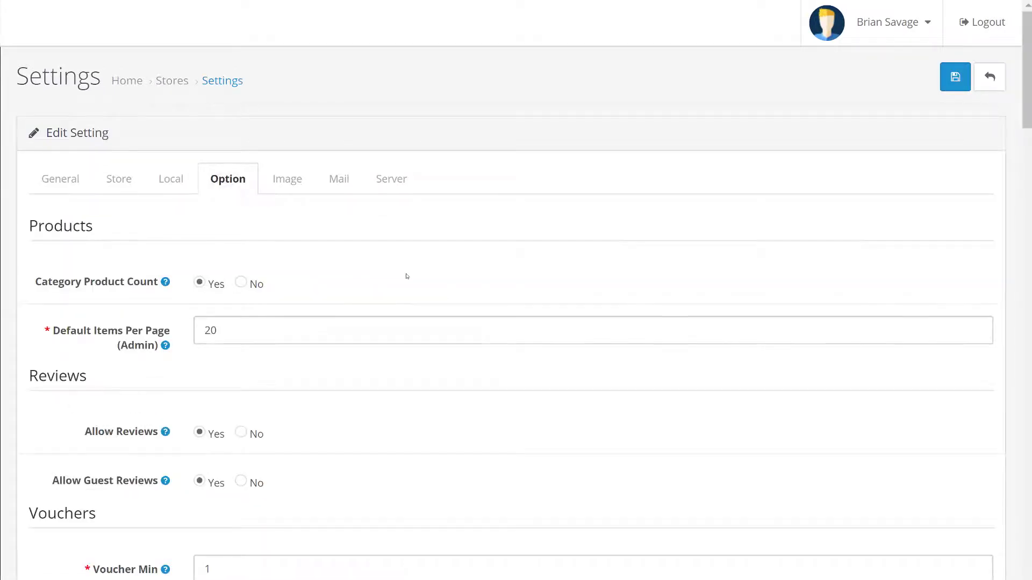
- Review the store's product, review, voucher and tax options down to the account section
scroll(407, 277, down, 2)
scroll(407, 276, down, 2)
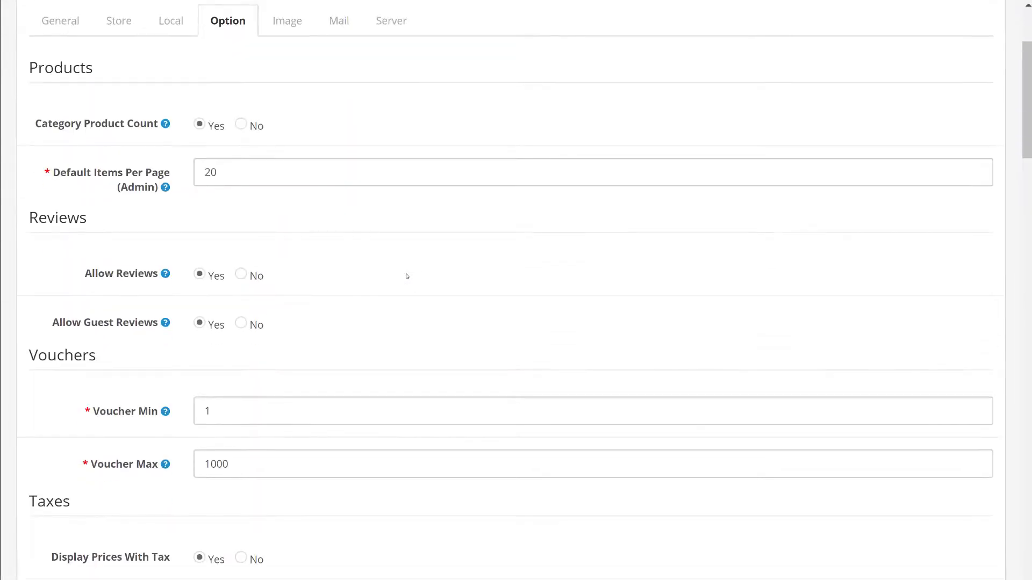
scroll(407, 276, down, 2)
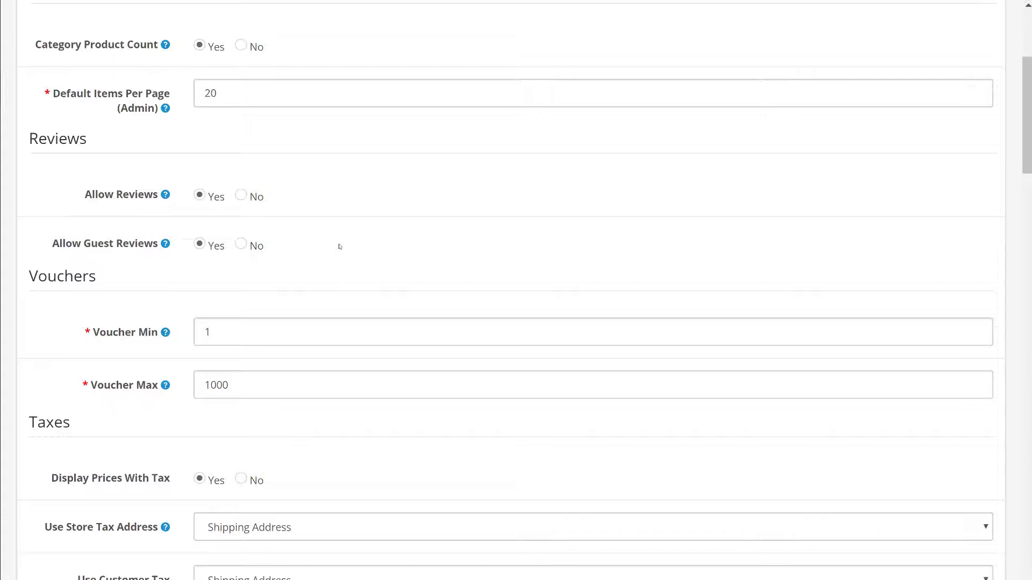
scroll(341, 245, down, 2)
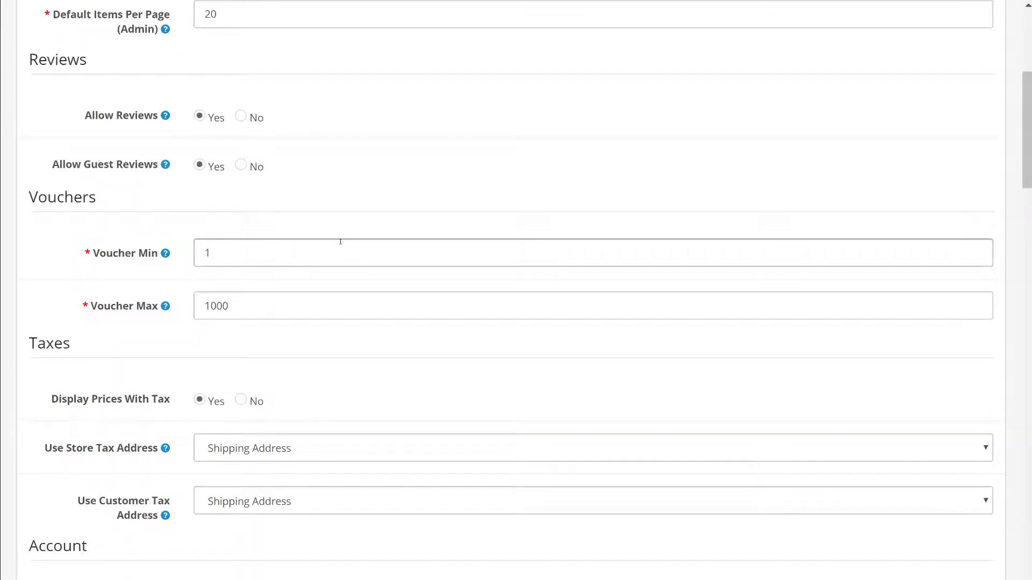
scroll(341, 242, up, 2)
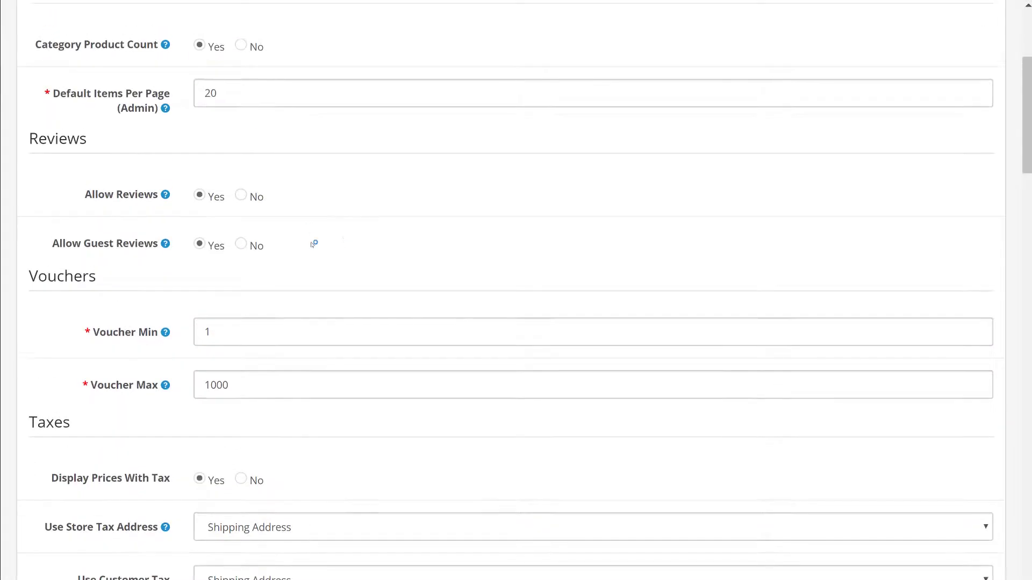
scroll(312, 242, down, 3)
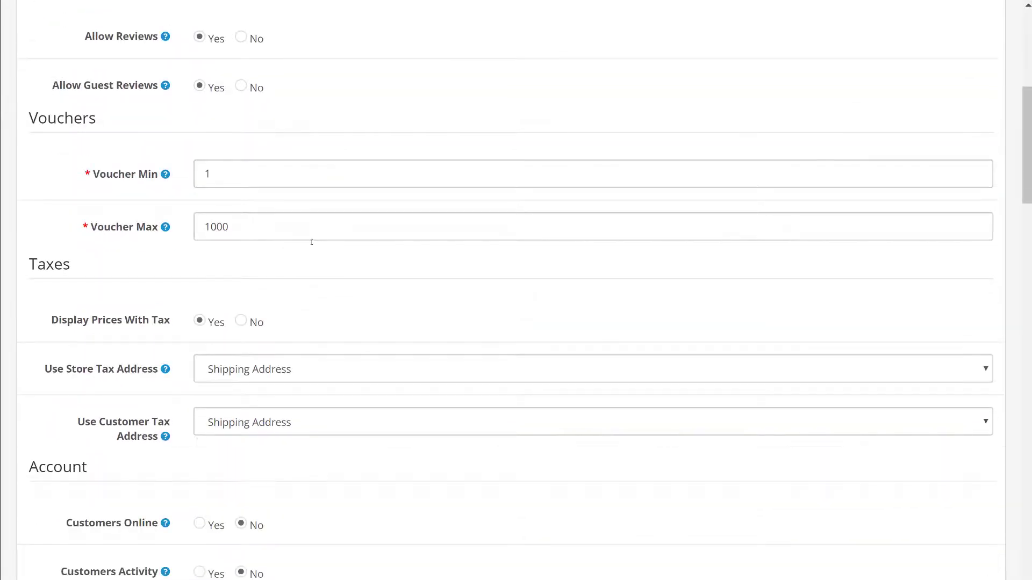
scroll(312, 242, down, 3)
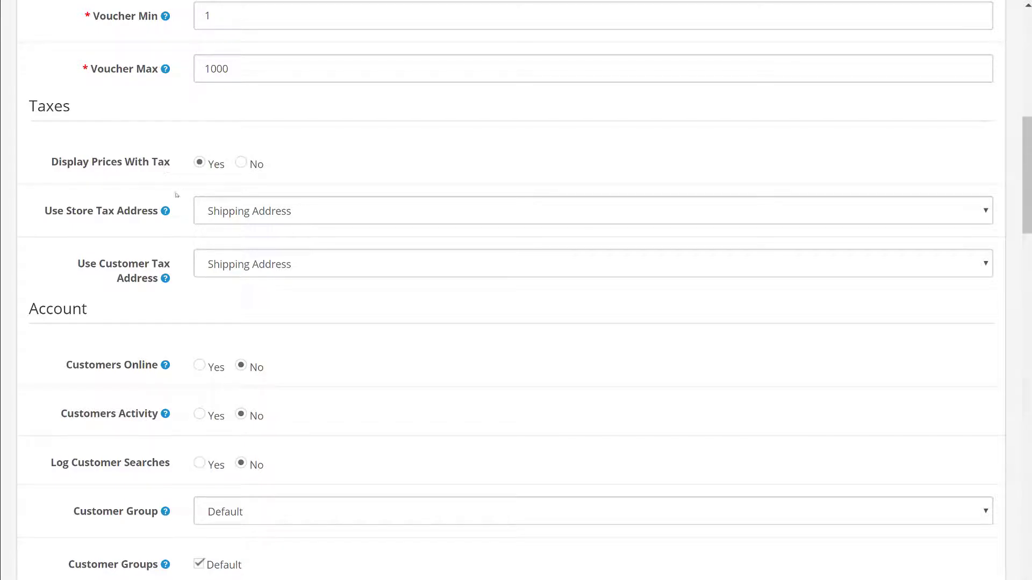
scroll(123, 156, down, 2)
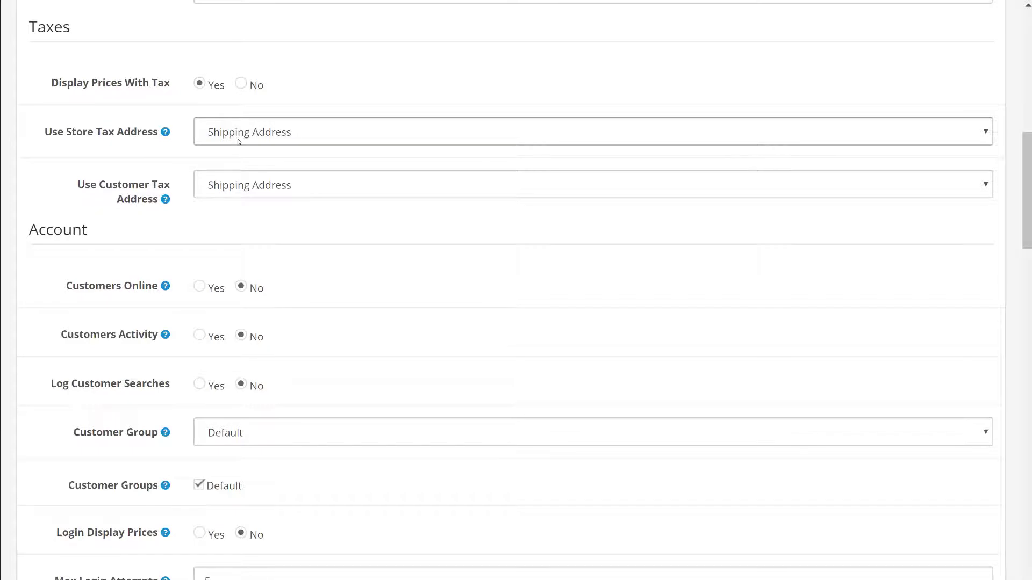
scroll(239, 142, down, 2)
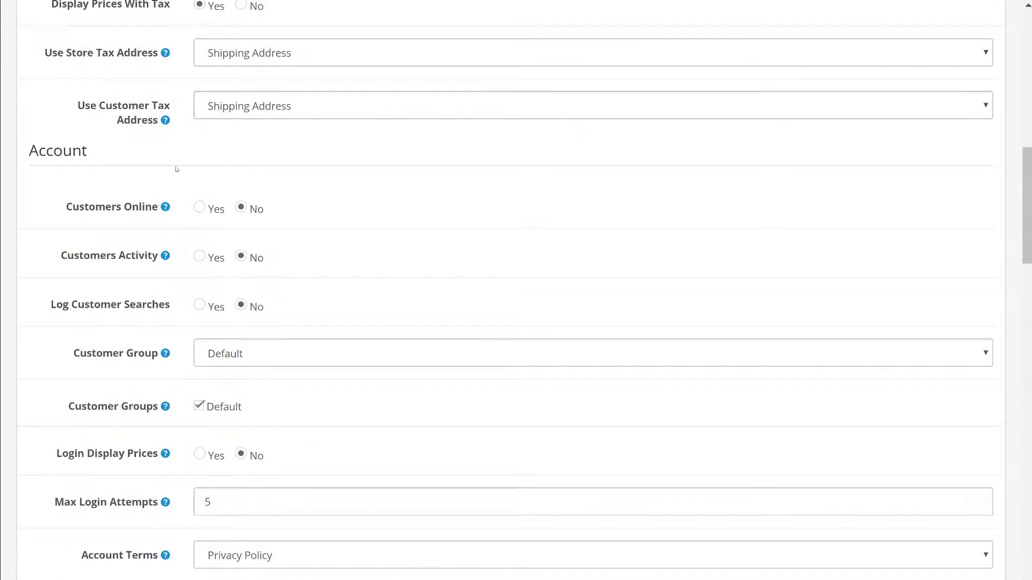
- Examine the choices for the Use Customer Tax Address option and close the list
click(228, 106)
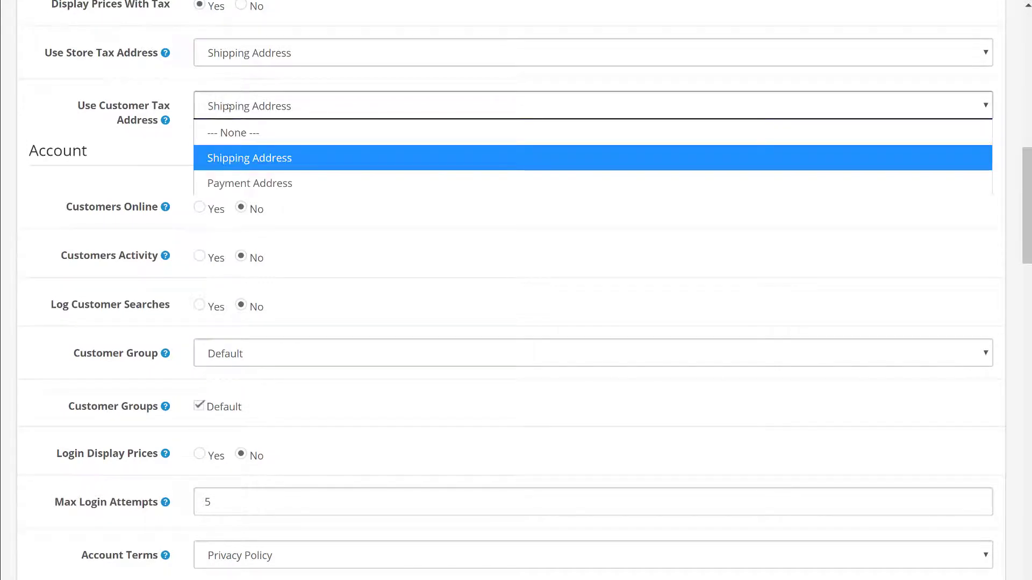
click(228, 106)
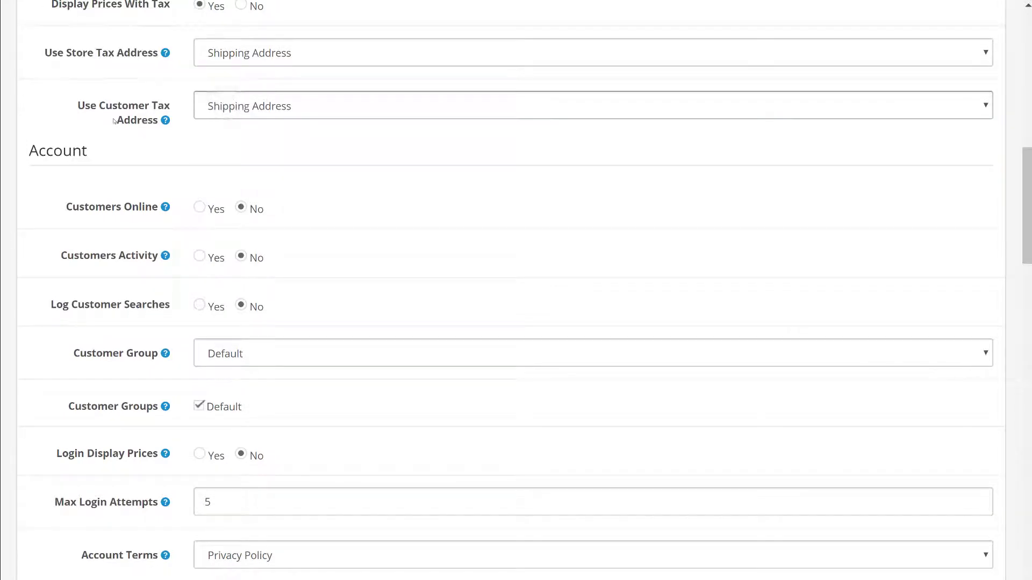
mouse_move(124, 119)
click(127, 139)
- Set the Customers Online account option to Yes and check its help note
scroll(156, 155, down, 1)
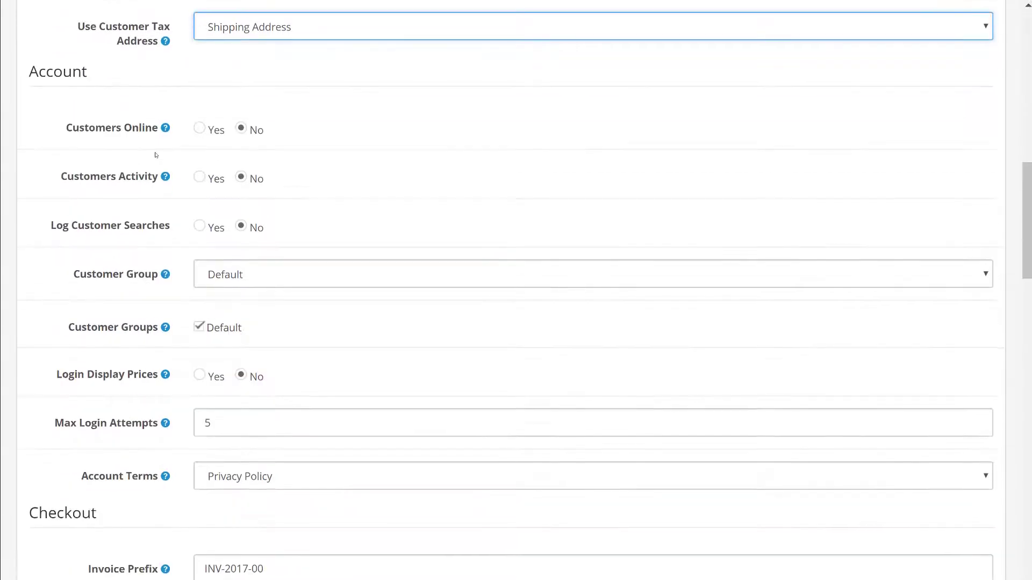
scroll(155, 155, down, 1)
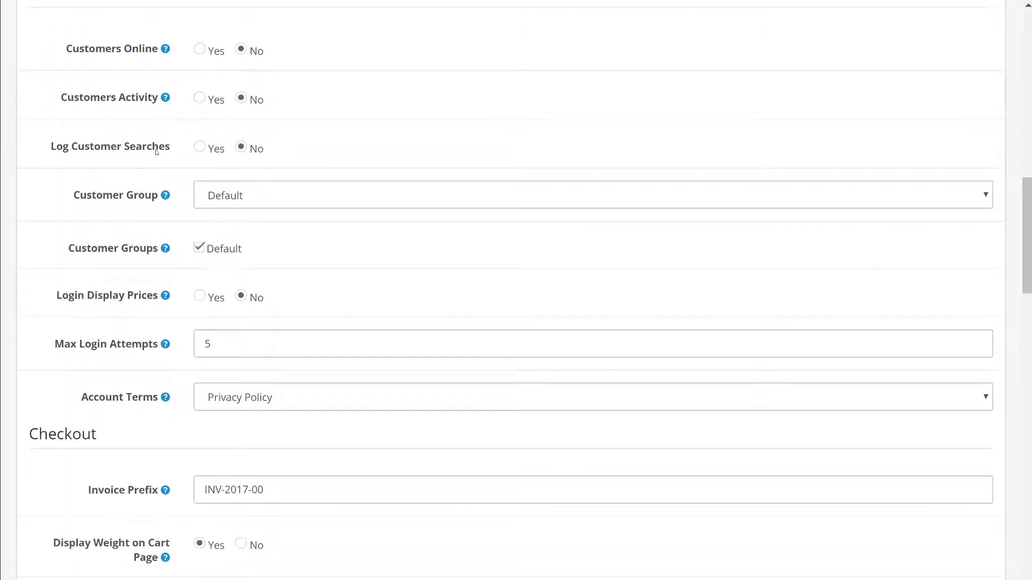
scroll(272, 102, up, 1)
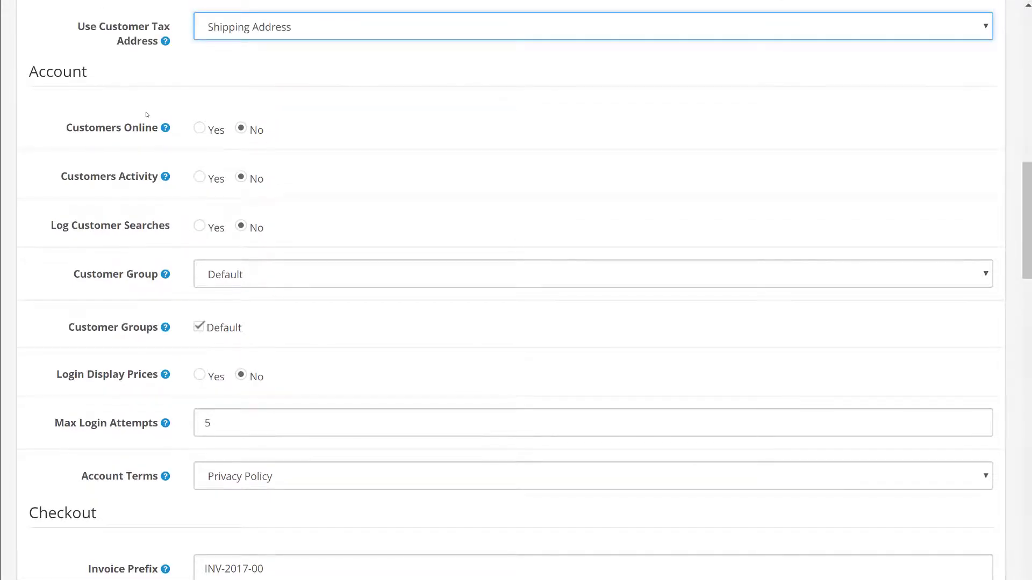
click(200, 129)
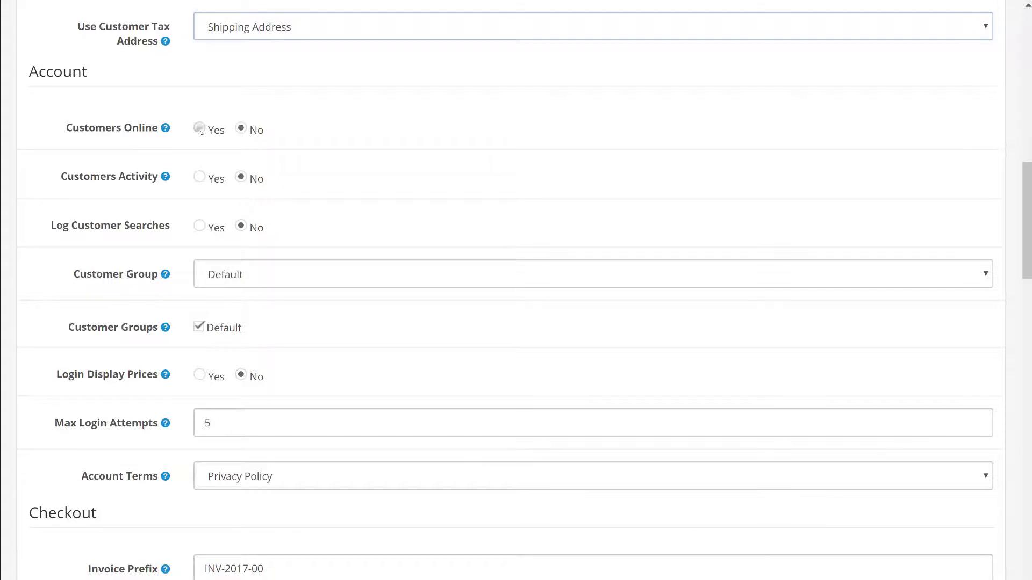
mouse_move(161, 129)
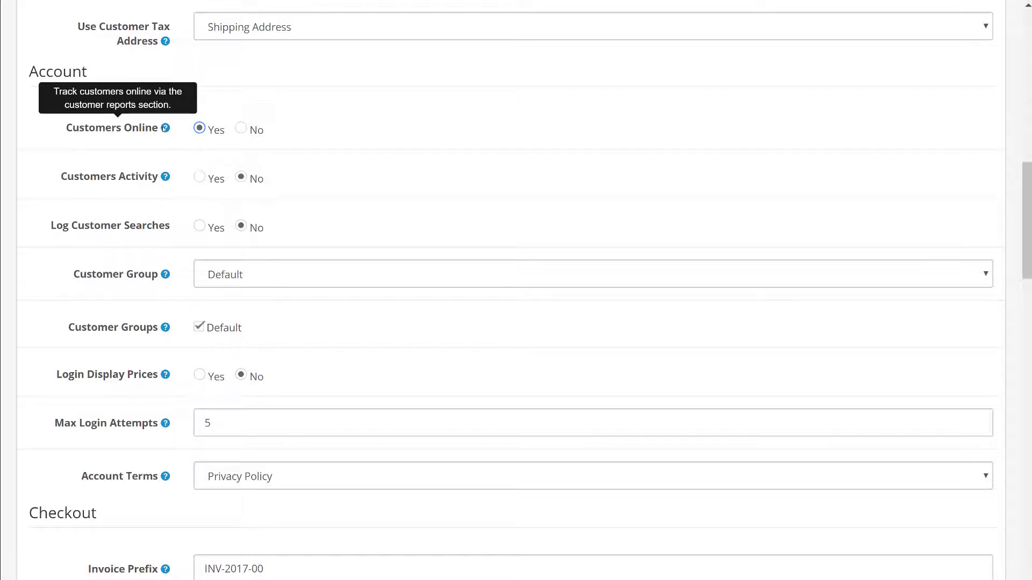
- Set the Customers Activity and Log Customer Searches account options to Yes
click(201, 178)
click(200, 226)
- Examine the choices for the Customer Group account option and close the list
scroll(153, 245, down, 3)
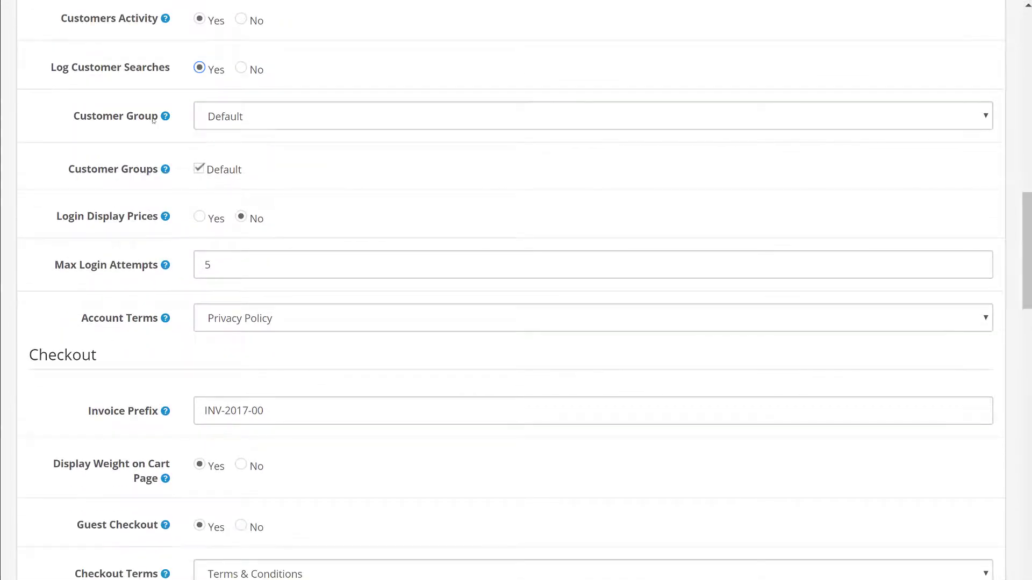
click(255, 123)
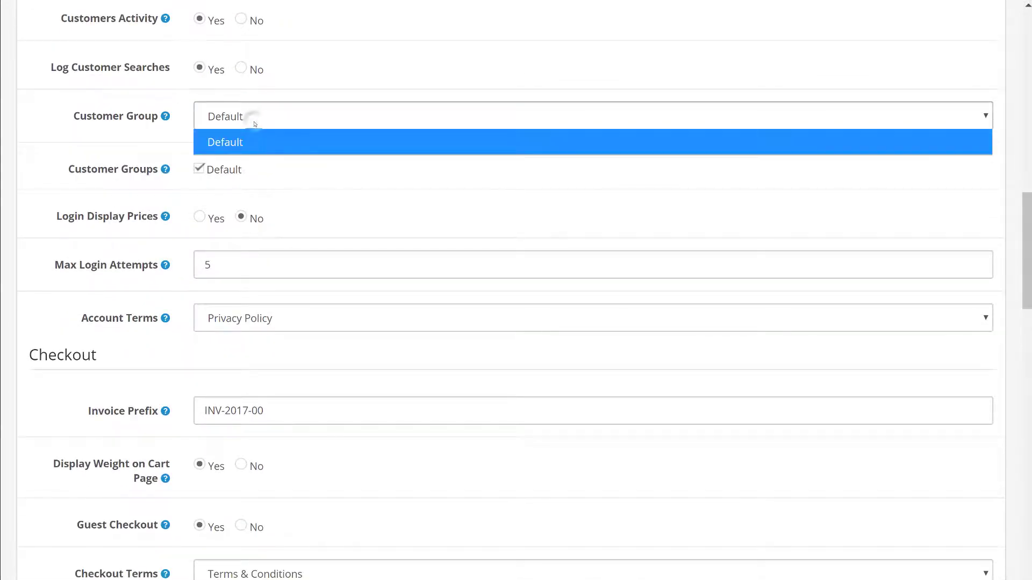
click(255, 124)
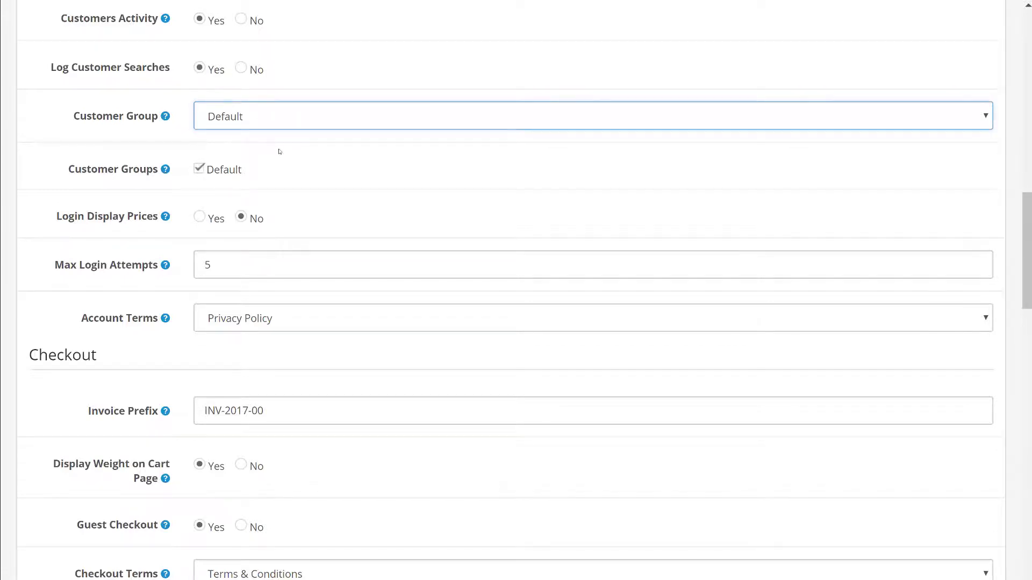
scroll(279, 152, down, 1)
scroll(280, 152, down, 1)
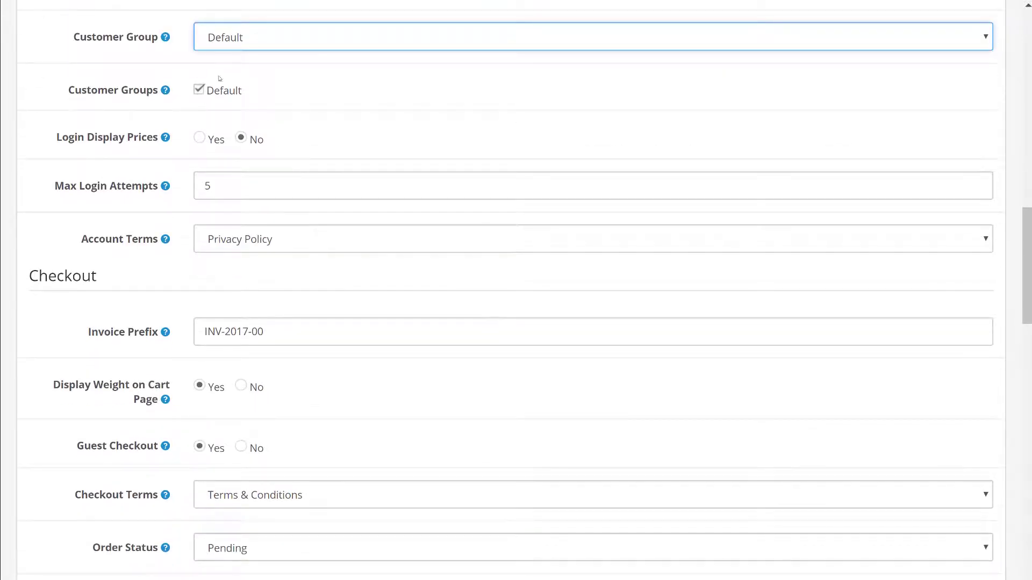
click(230, 45)
click(228, 63)
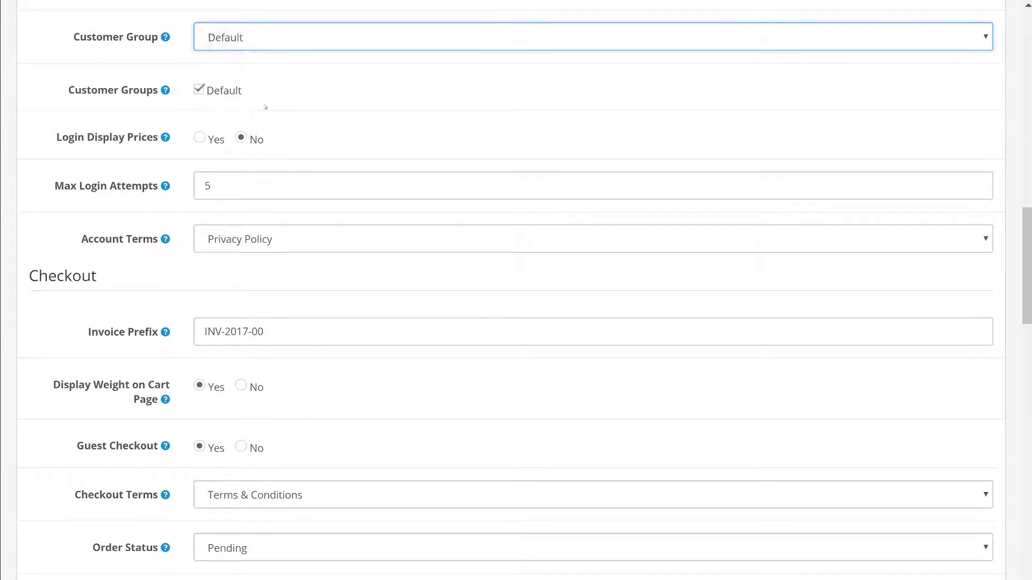
- Set the Account Terms option to Terms & Conditions
scroll(294, 137, down, 1)
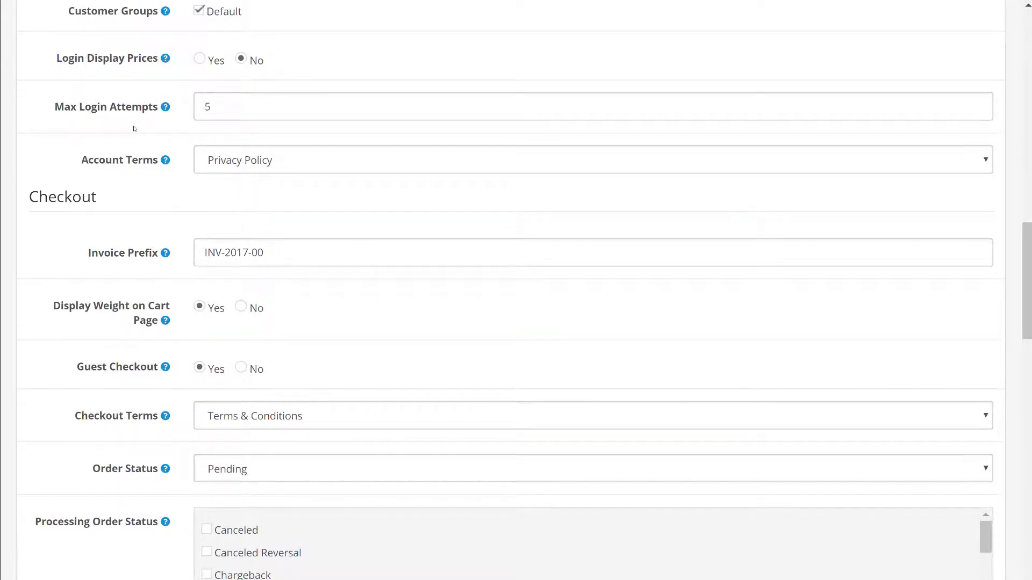
scroll(134, 129, down, 1)
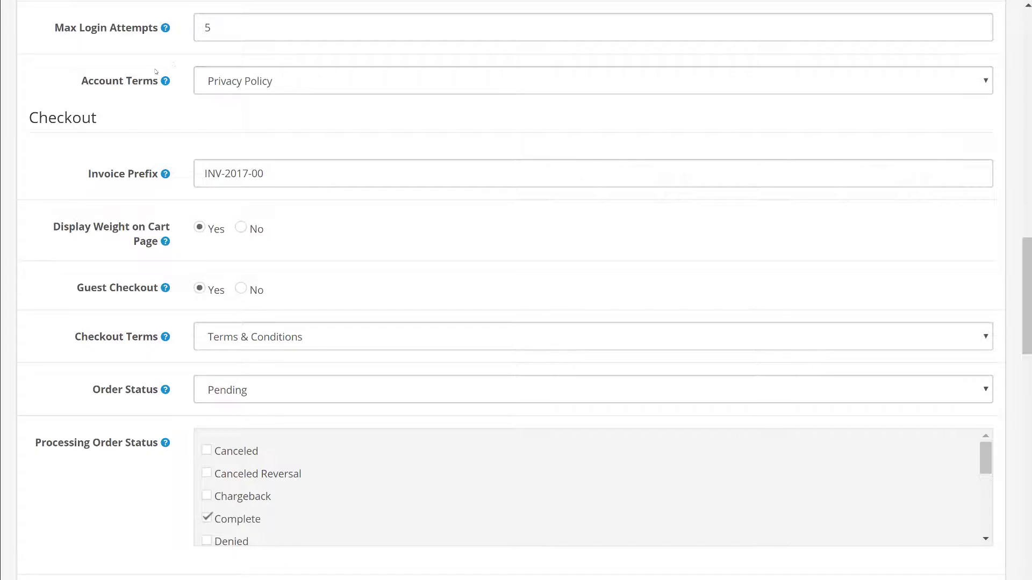
mouse_move(98, 87)
click(226, 82)
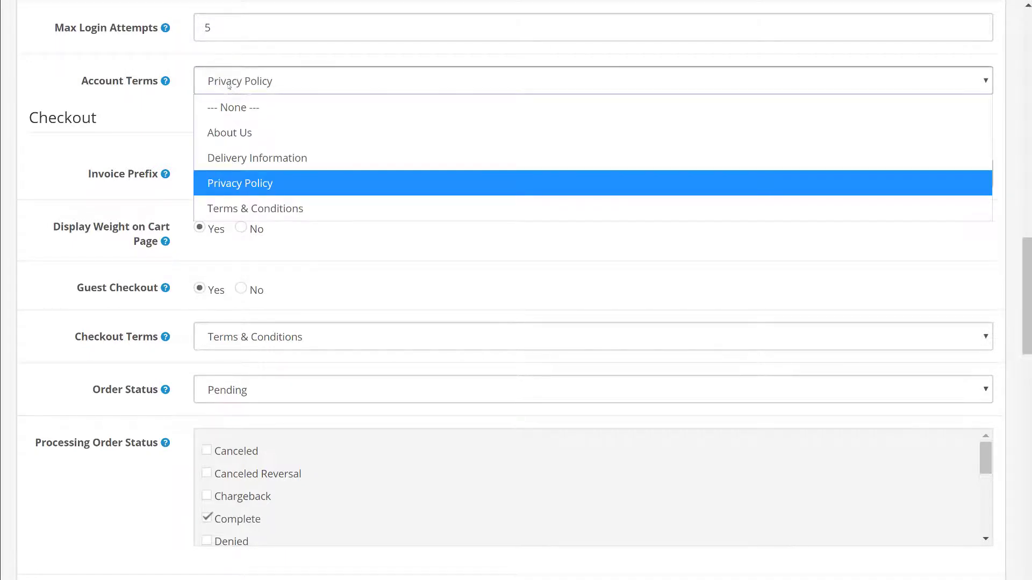
click(248, 208)
- Review the account section's settings from Customers Online down to Account Terms
scroll(199, 181, up, 2)
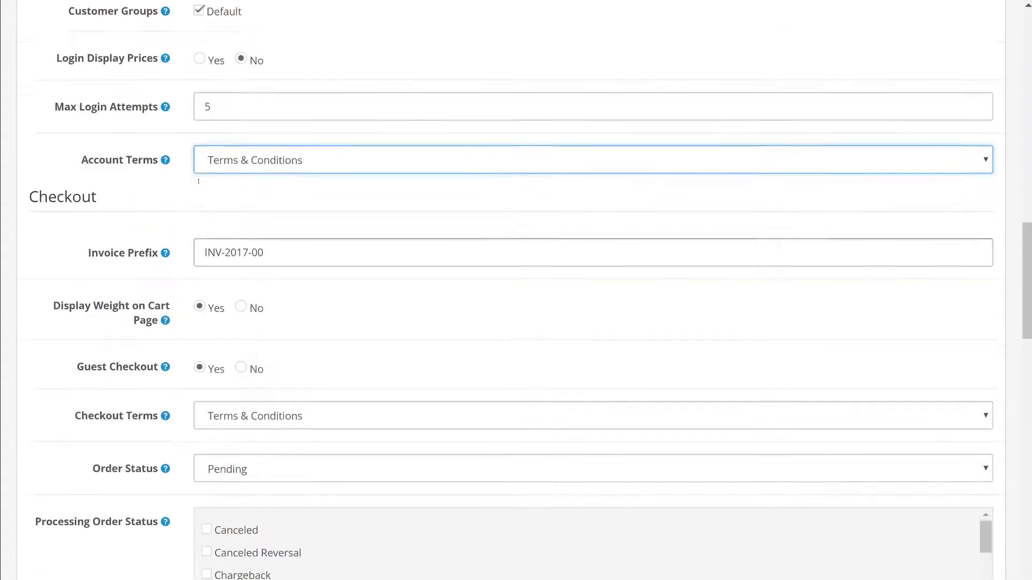
scroll(198, 181, up, 5)
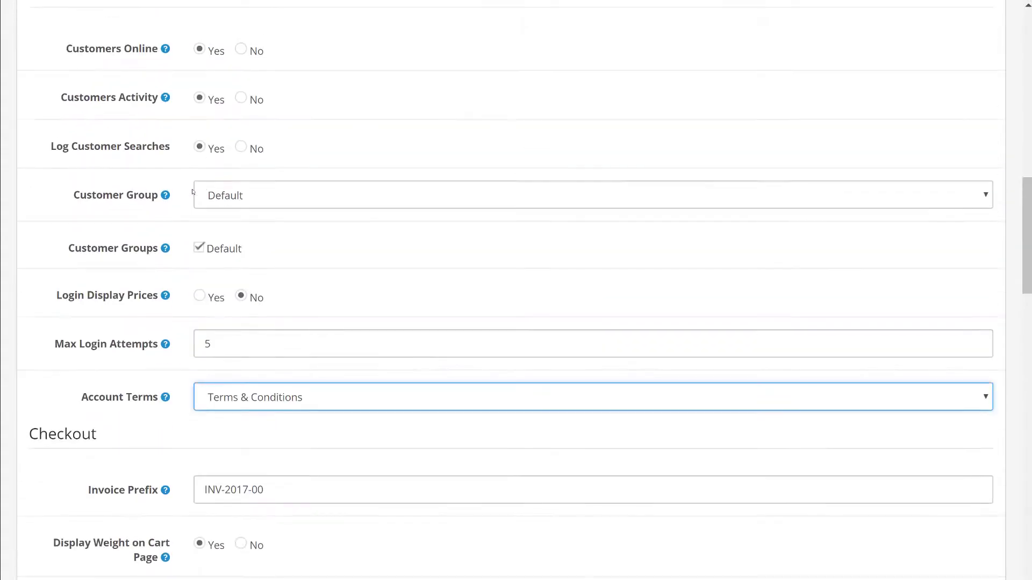
scroll(194, 193, up, 3)
scroll(193, 193, down, 1)
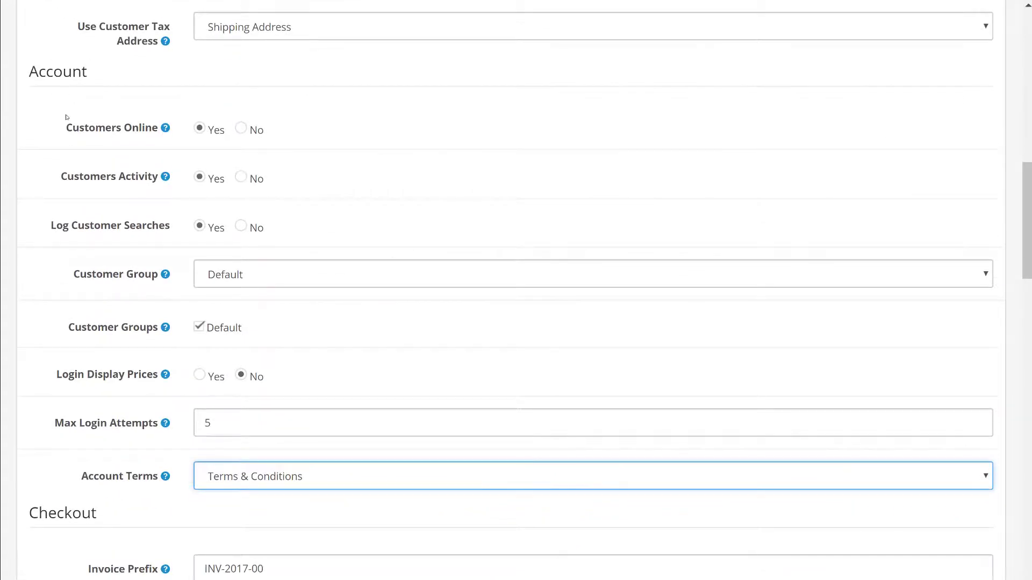
scroll(143, 398, down, 4)
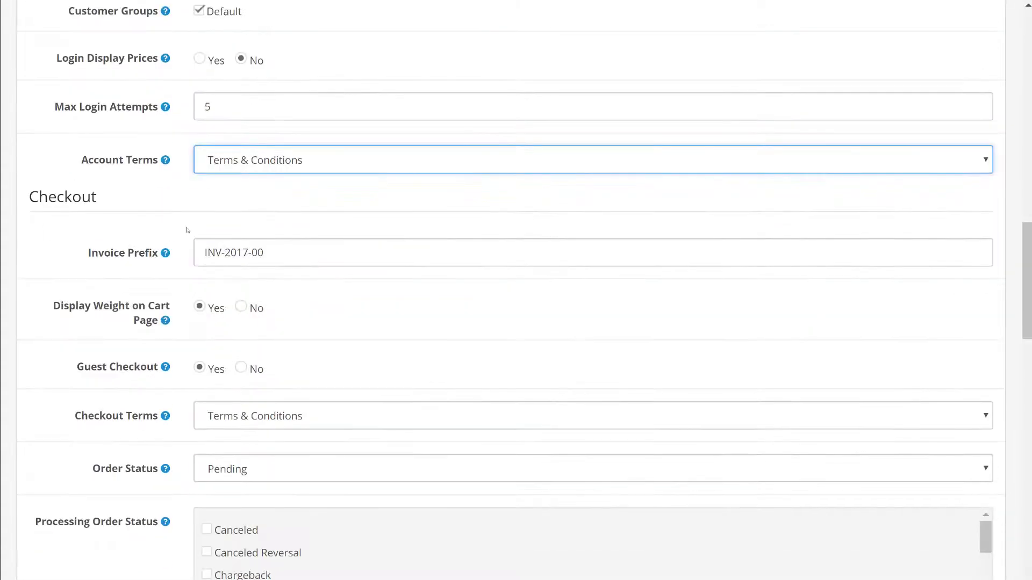
click(242, 173)
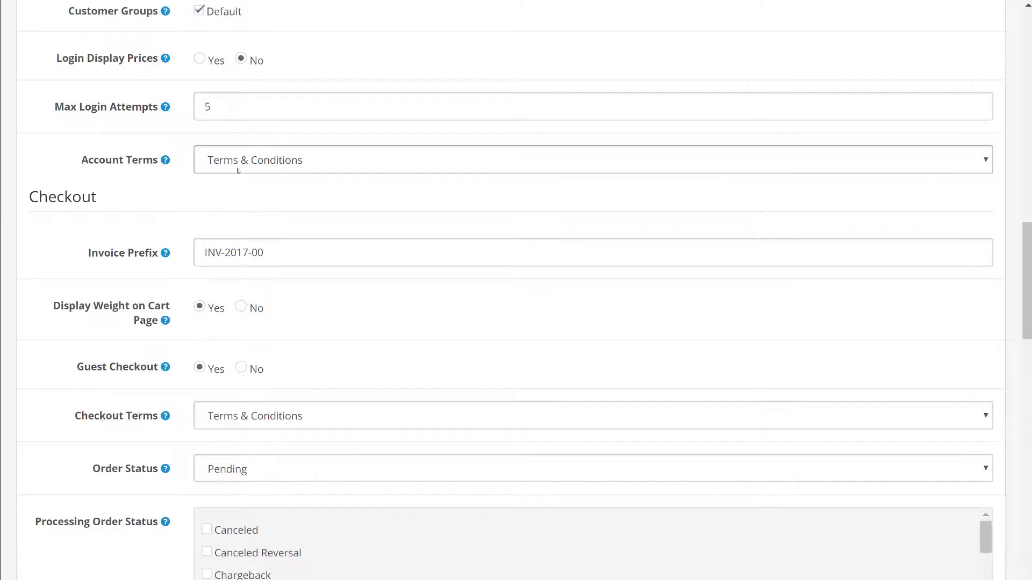
click(231, 172)
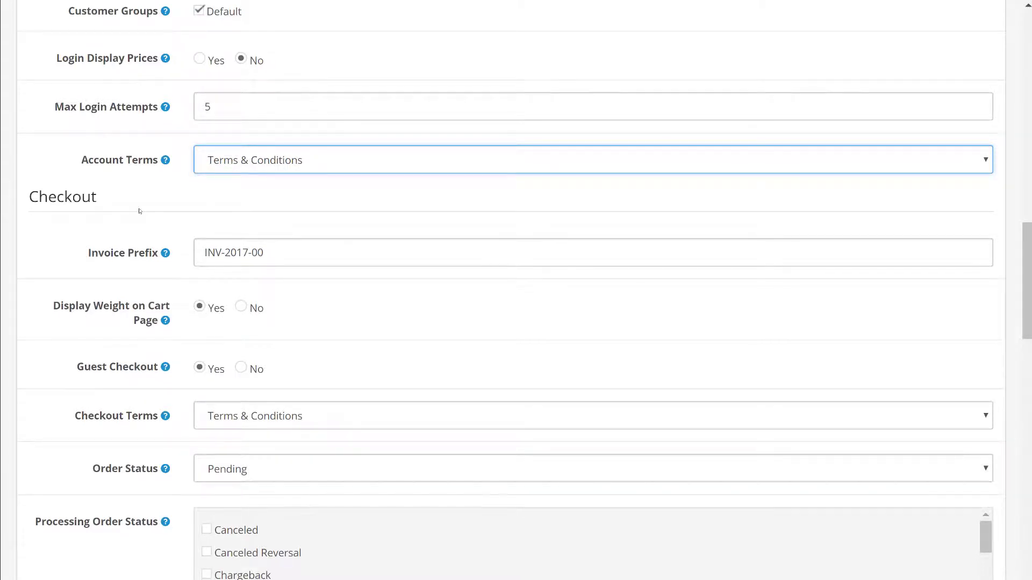
- Review the invoice prefix, cart weight and guest checkout options, and examine the choices for Checkout Terms
scroll(138, 210, down, 1)
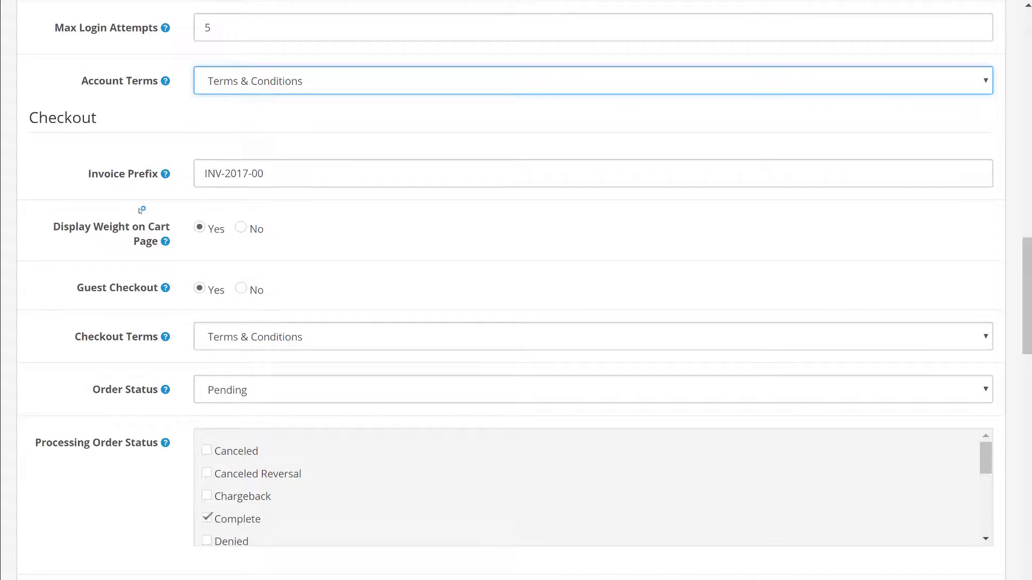
scroll(141, 210, down, 1)
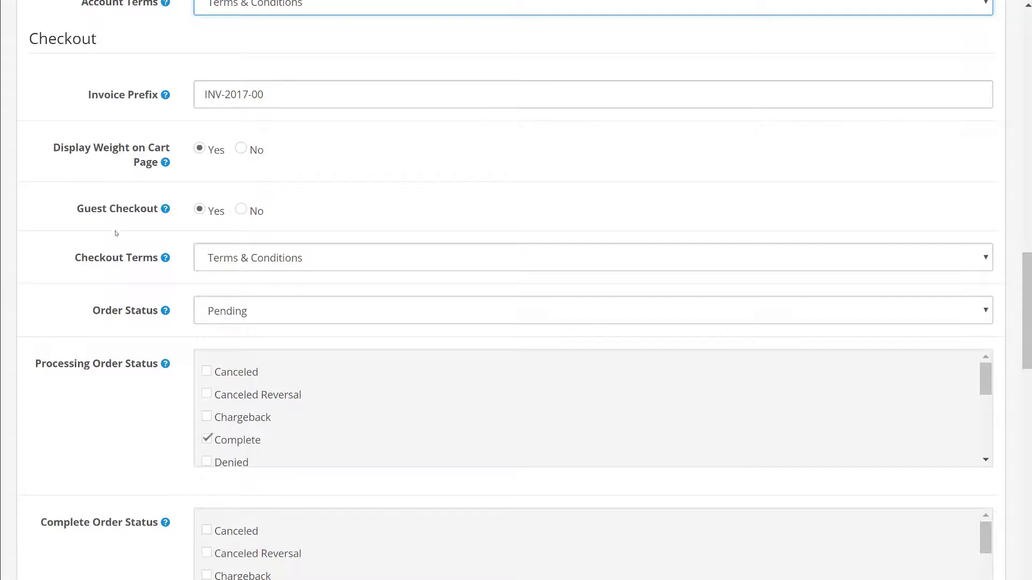
scroll(117, 236, down, 3)
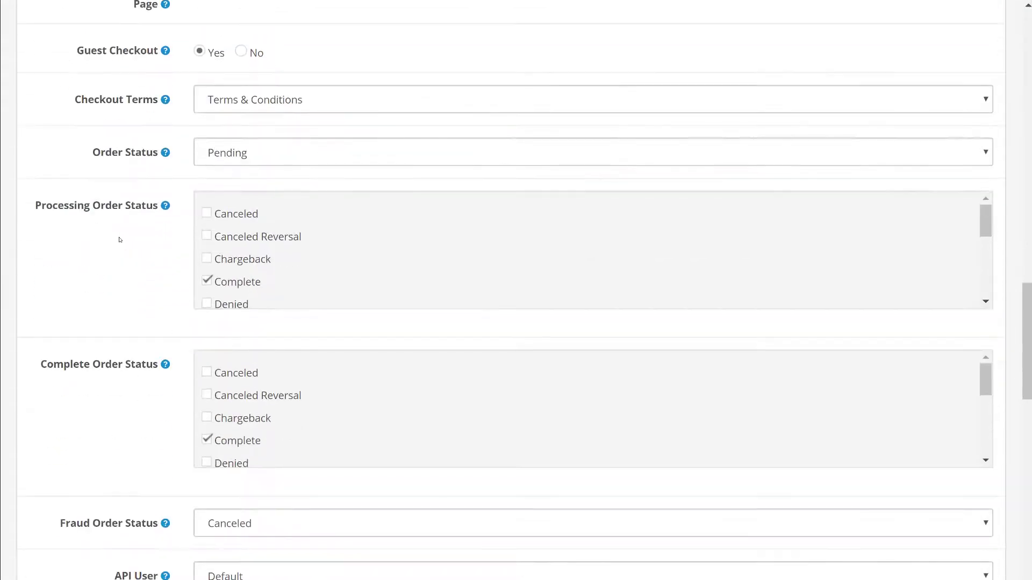
scroll(120, 240, up, 2)
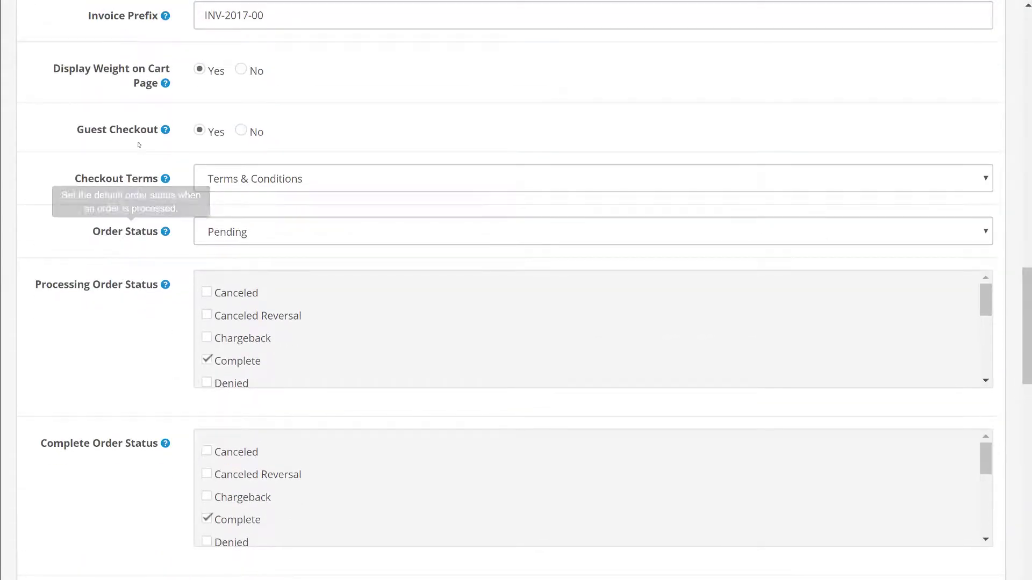
mouse_move(135, 135)
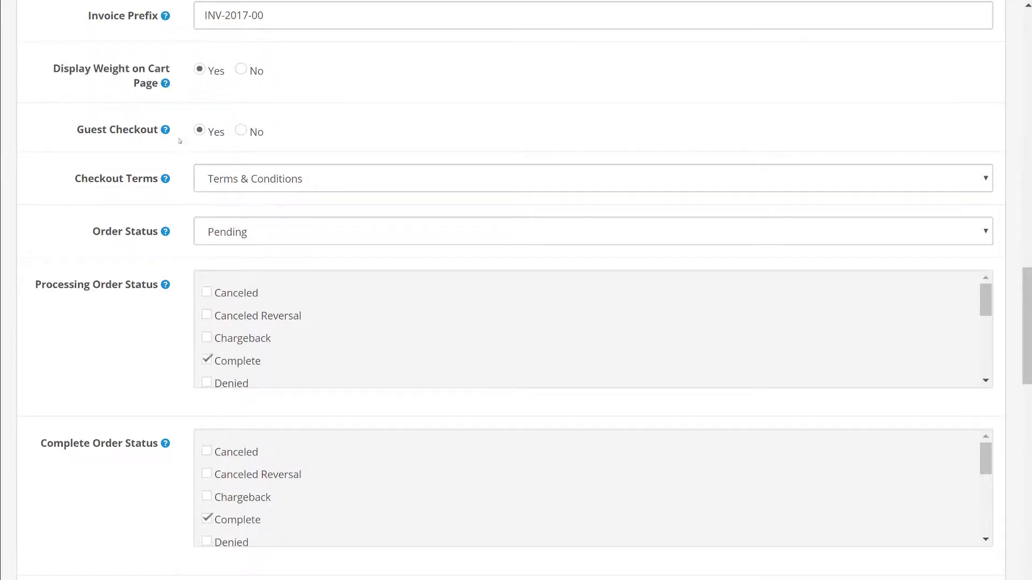
scroll(120, 114, down, 2)
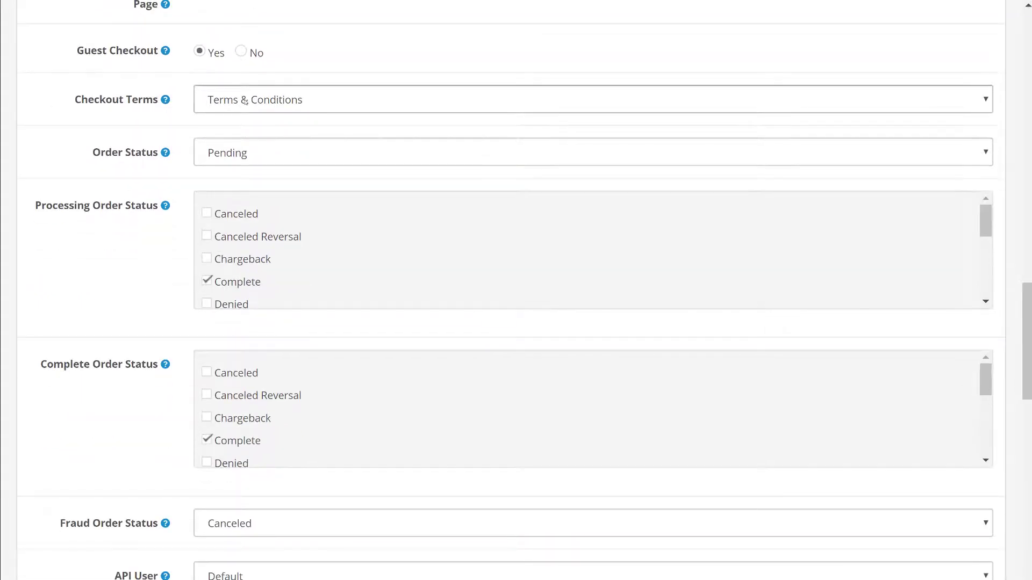
click(224, 105)
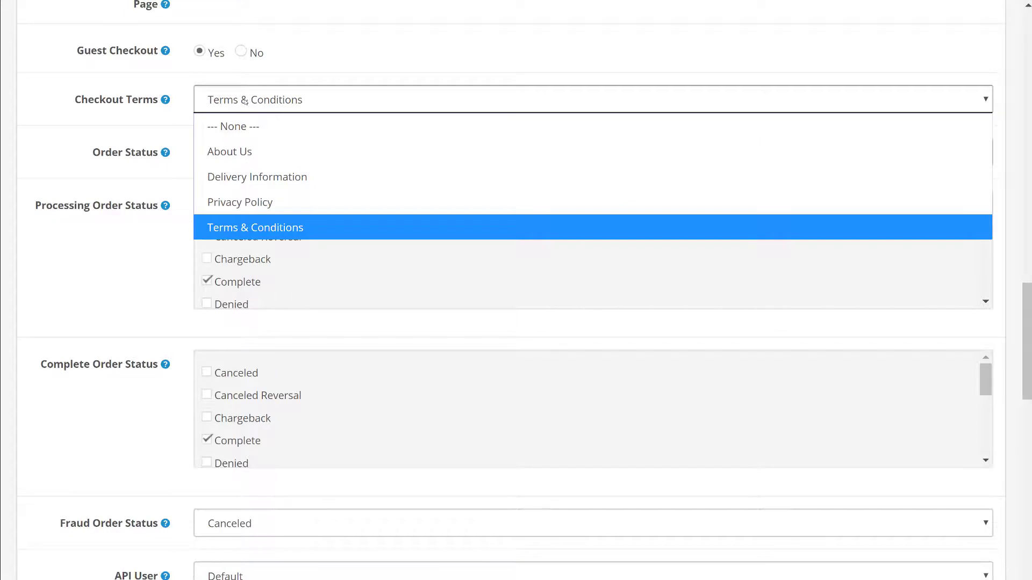
click(245, 101)
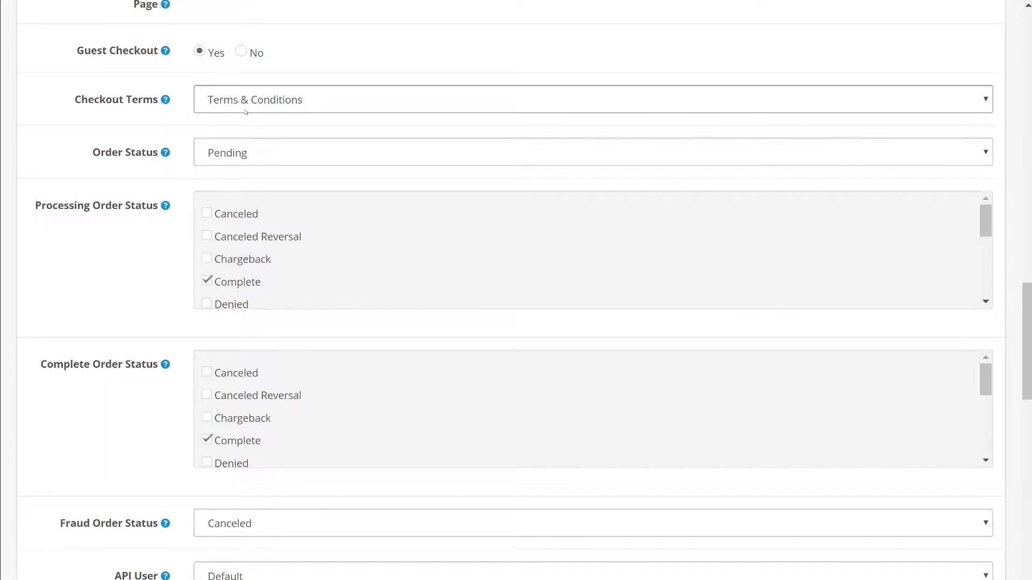
- Examine the choices for the default Order Status option and close the list
scroll(155, 151, down, 2)
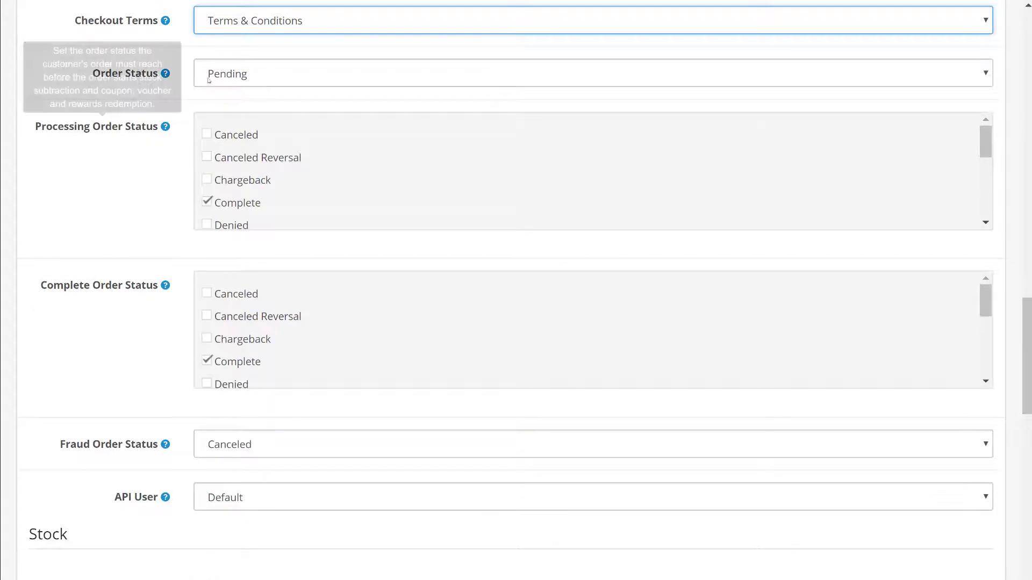
click(230, 76)
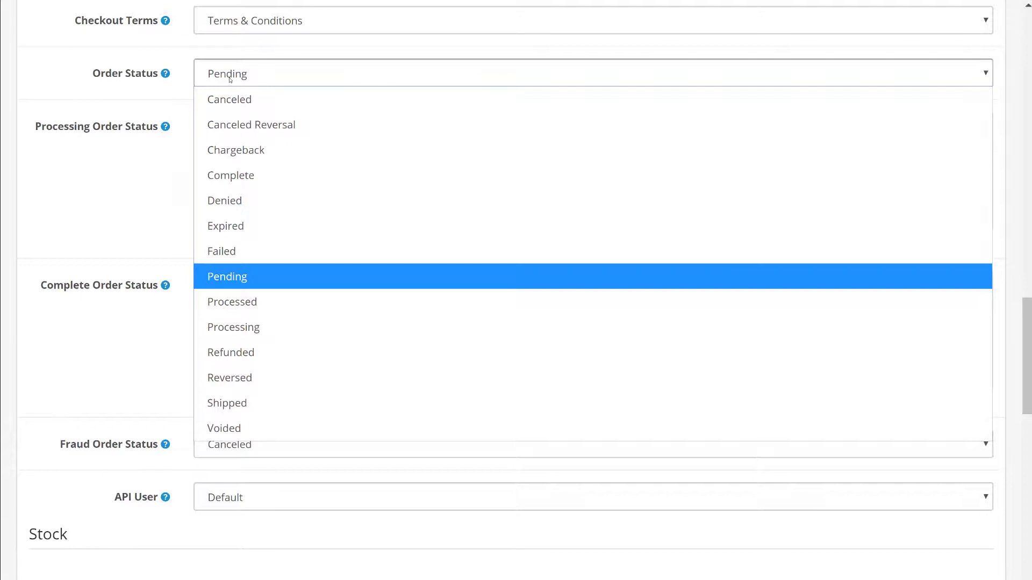
click(136, 101)
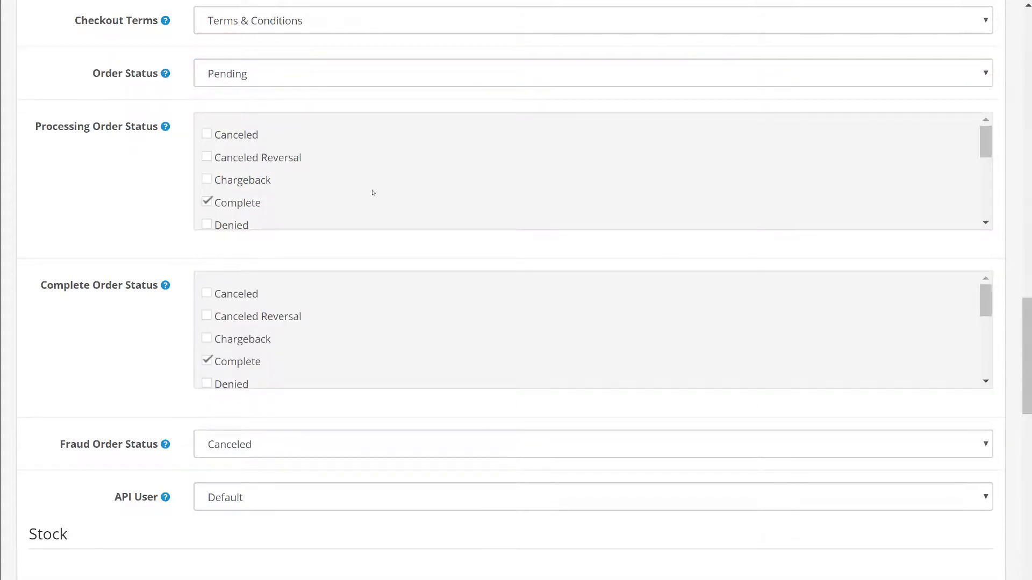
- Review which statuses are ticked for Processing Order Status through the end of its list
scroll(373, 193, down, 1)
scroll(276, 125, up, 1)
scroll(276, 126, down, 3)
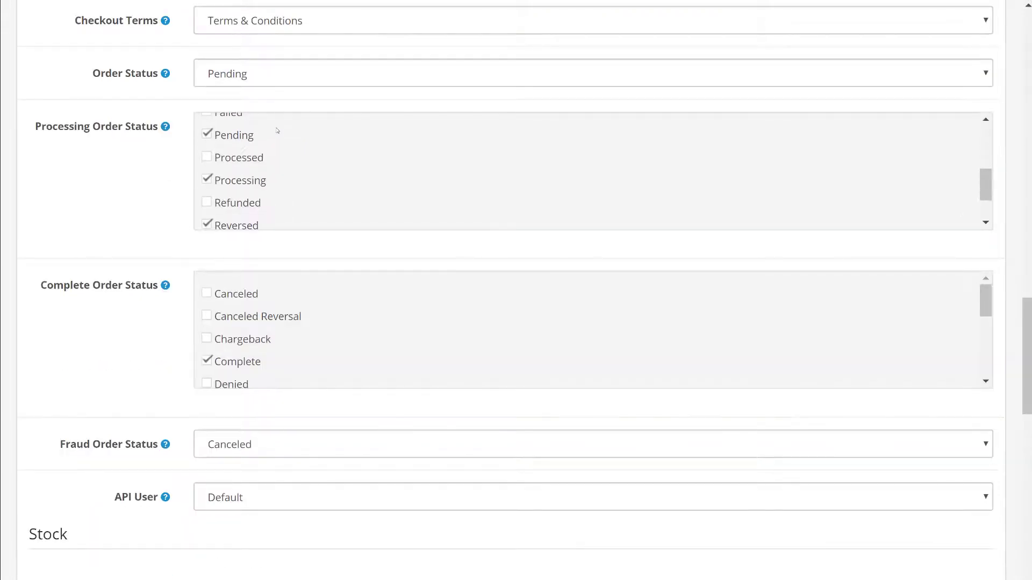
scroll(231, 172, down, 1)
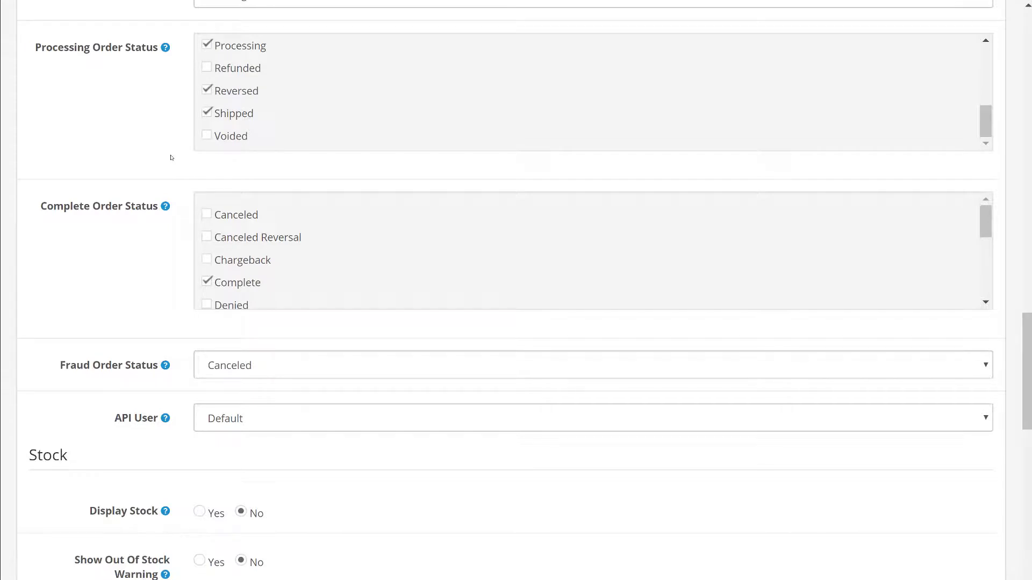
- Review which statuses are ticked for Complete Order Status through the end of its list
scroll(171, 157, down, 1)
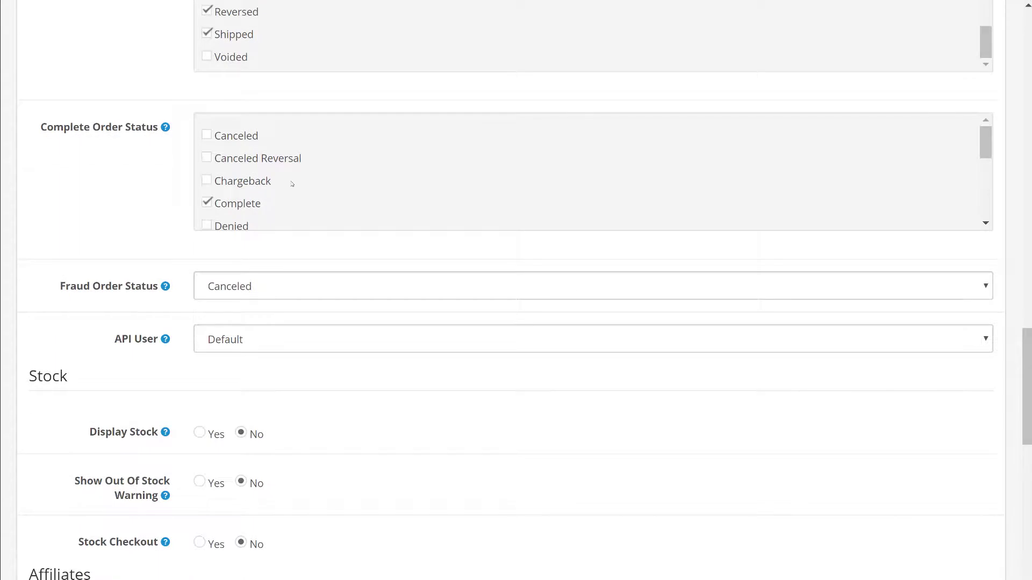
scroll(291, 184, down, 1)
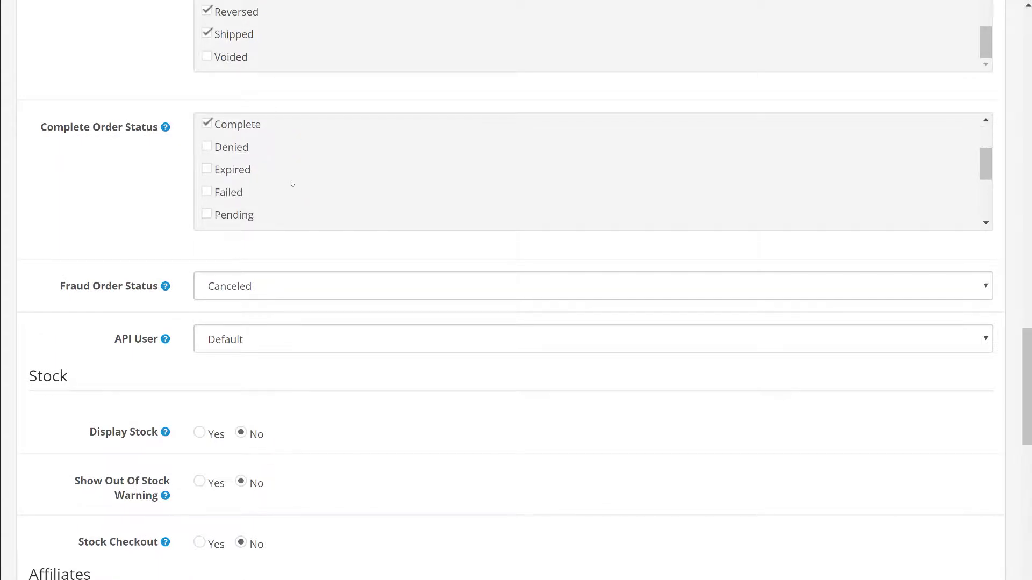
scroll(292, 184, down, 3)
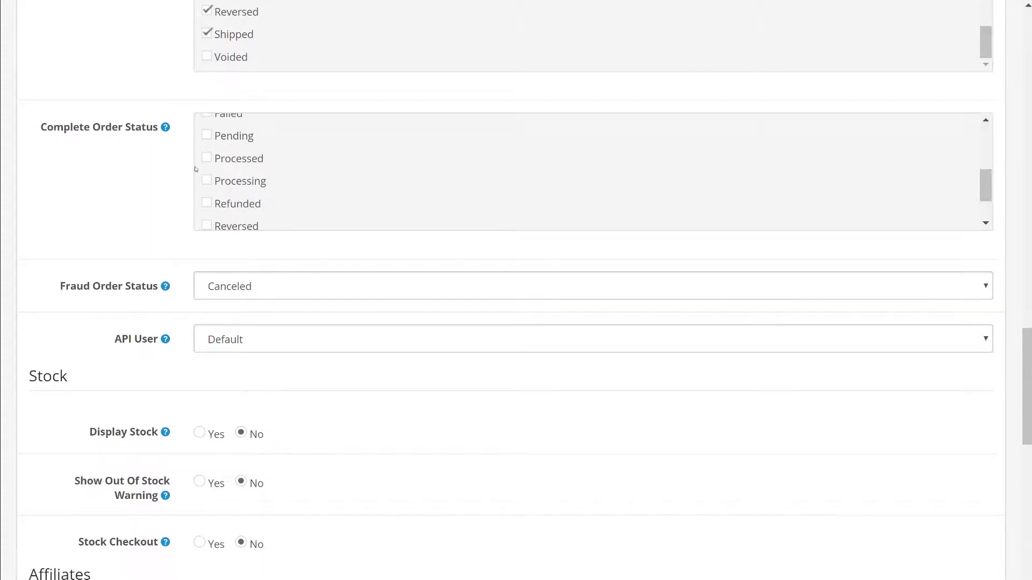
scroll(292, 179, up, 2)
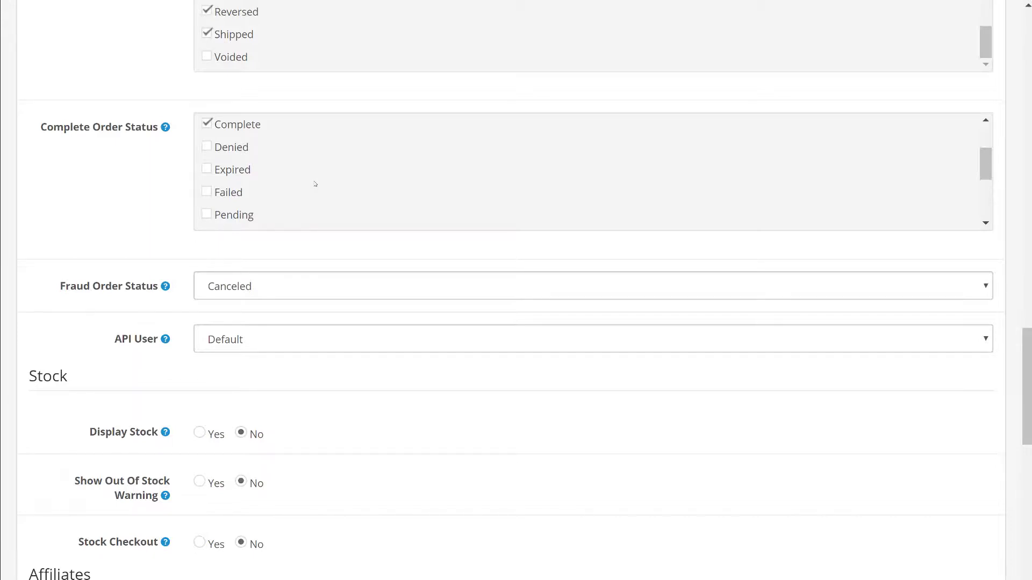
scroll(315, 184, down, 6)
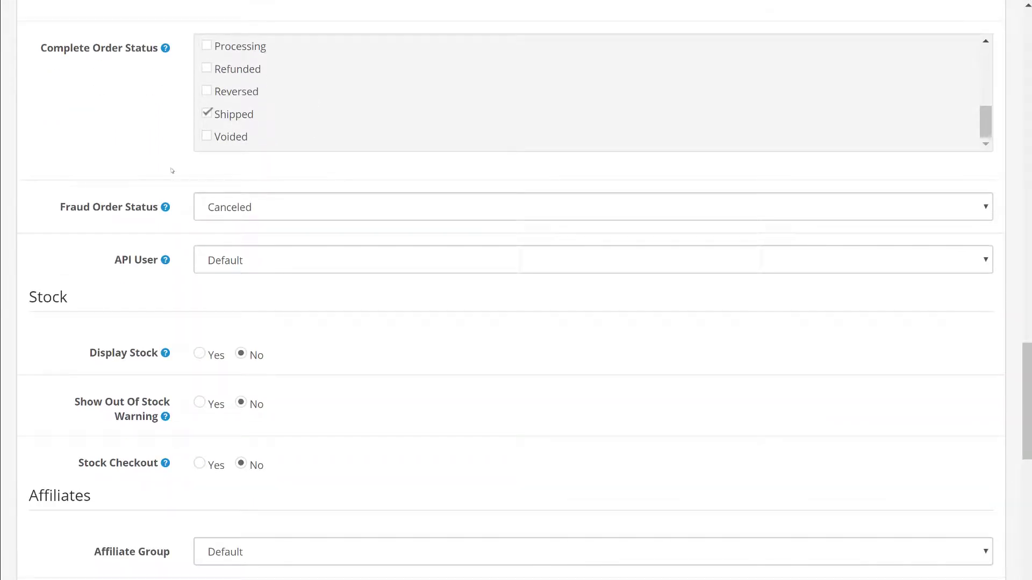
scroll(172, 170, up, 2)
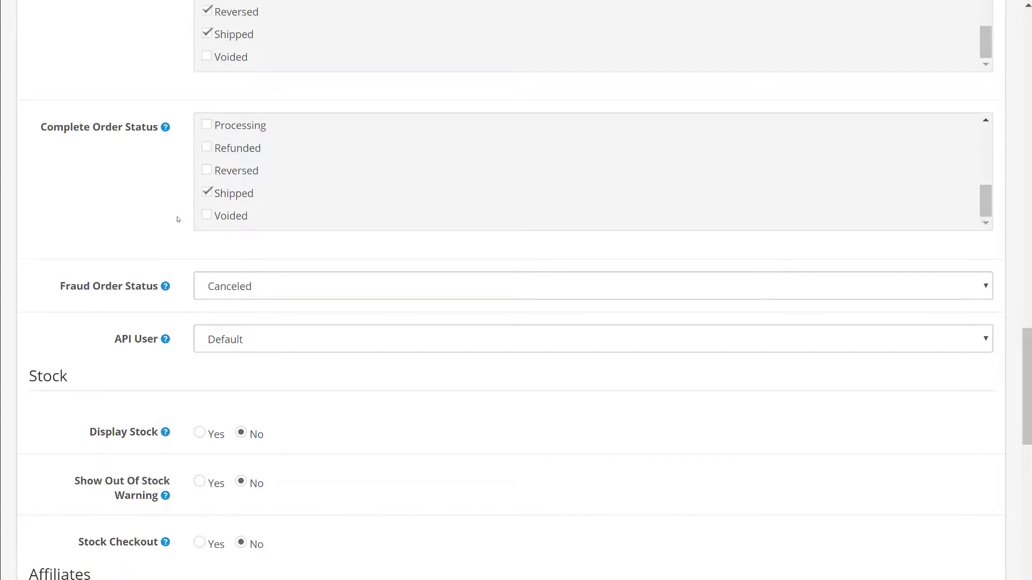
- Examine the choices for Fraud Order Status and read the option's help text, leaving the selection as it is
scroll(178, 219, down, 2)
scroll(178, 218, down, 2)
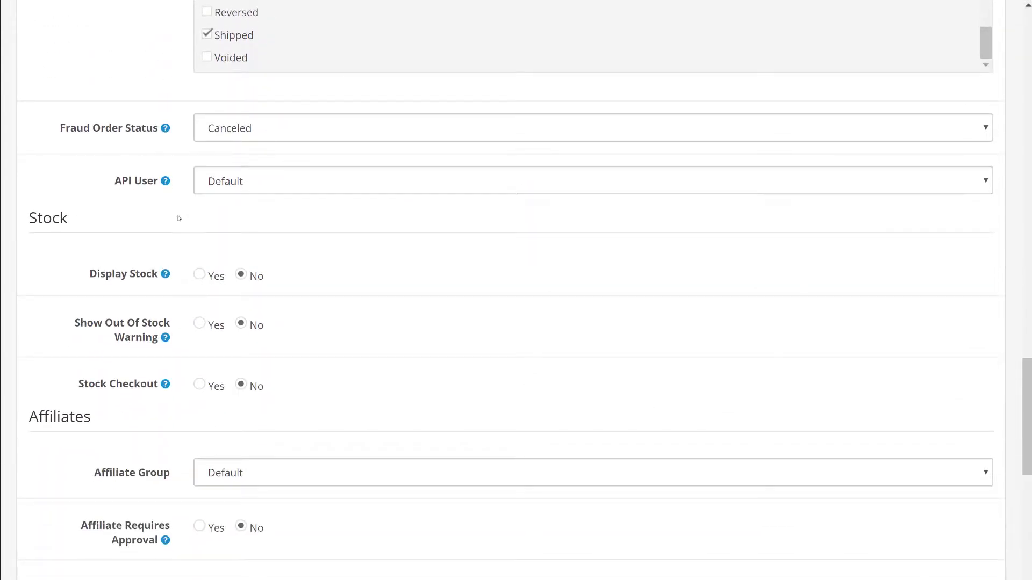
click(224, 137)
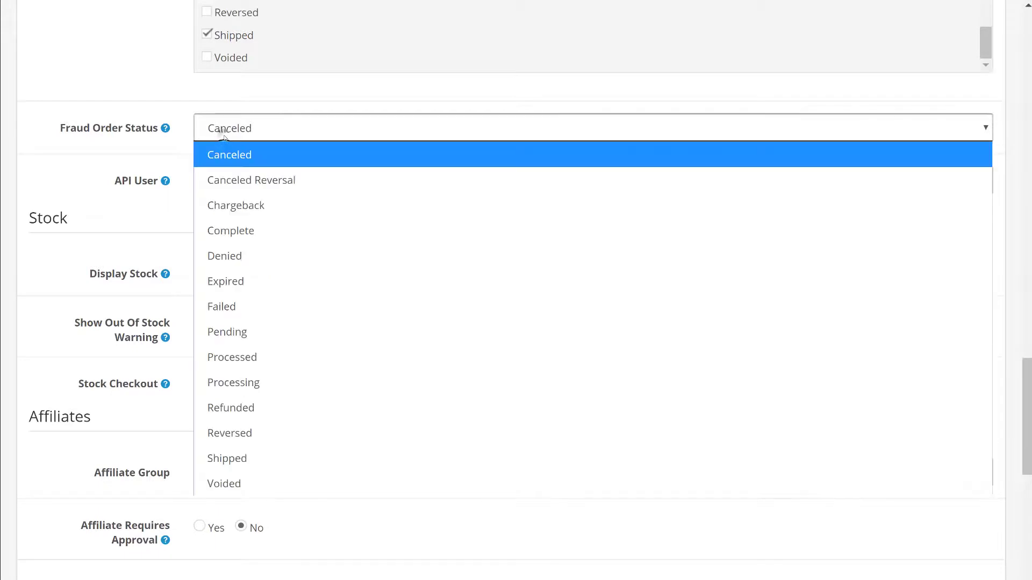
click(166, 129)
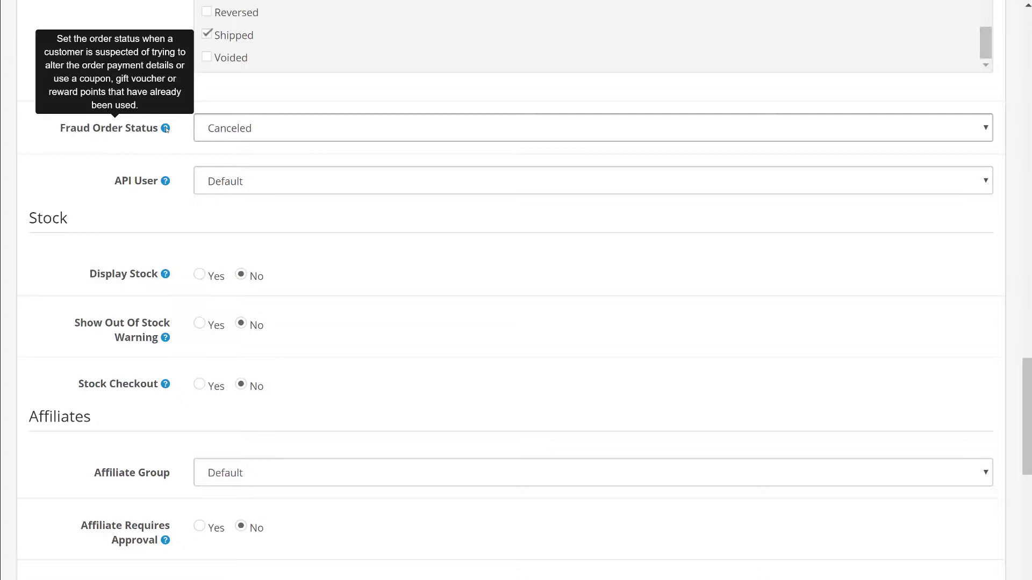
click(131, 139)
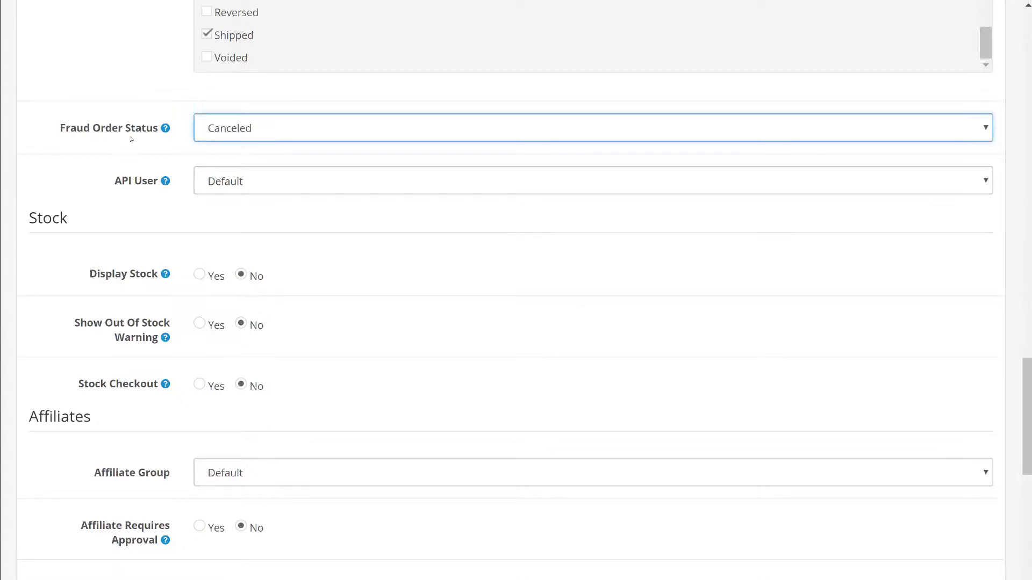
click(242, 136)
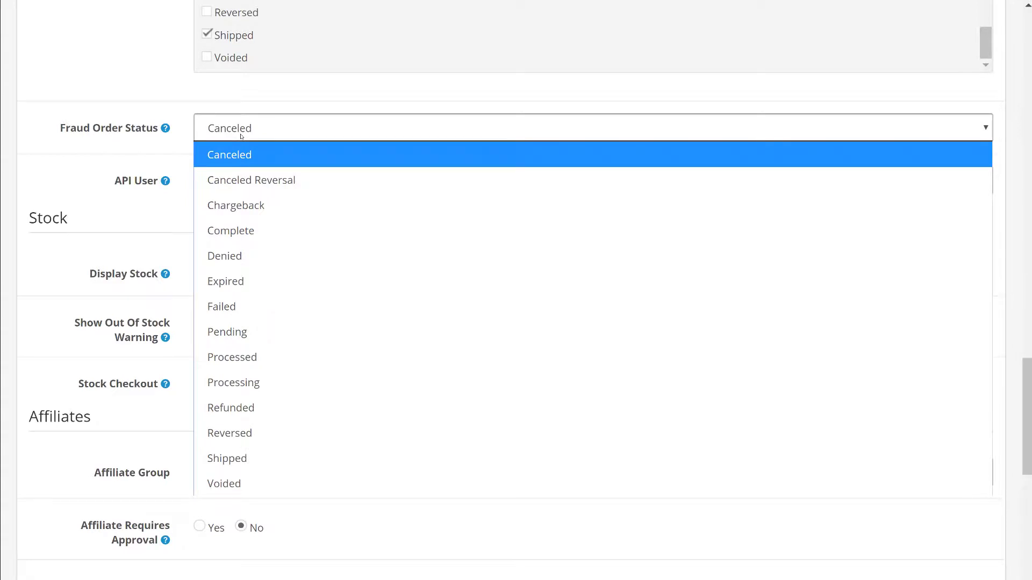
click(162, 141)
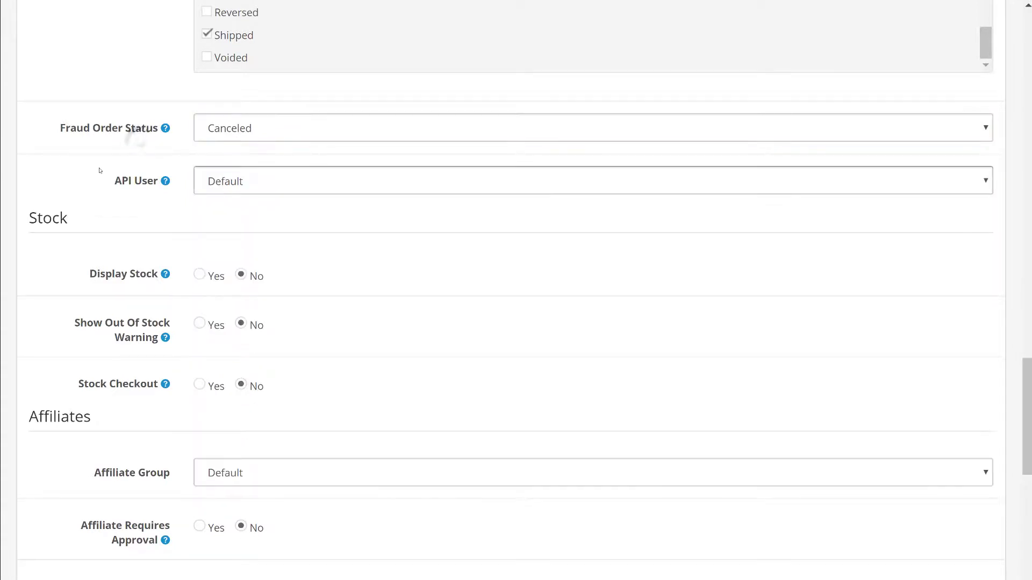
- Examine the API User option's choices and read its help text
scroll(99, 170, down, 2)
click(202, 104)
click(184, 110)
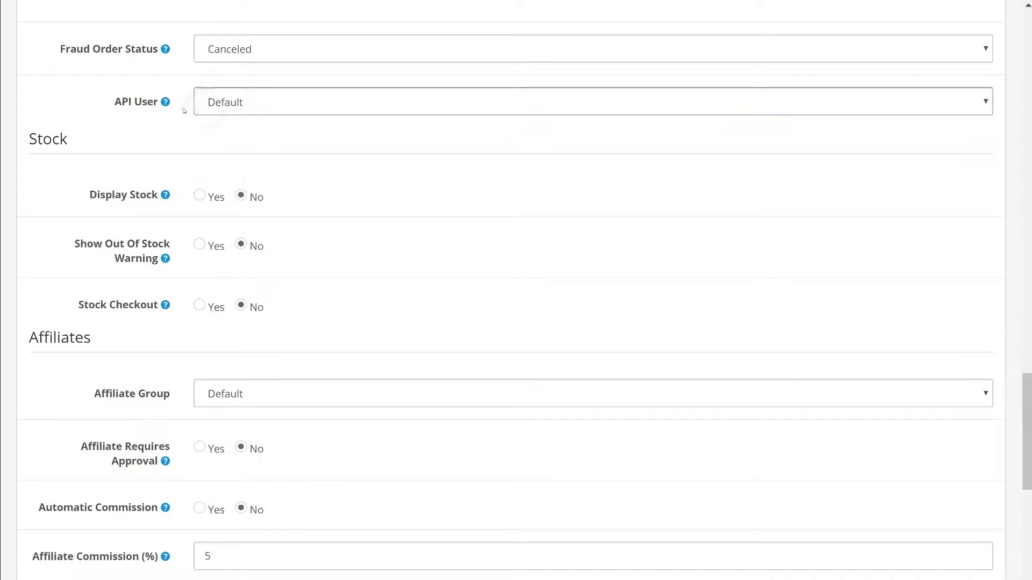
mouse_move(166, 108)
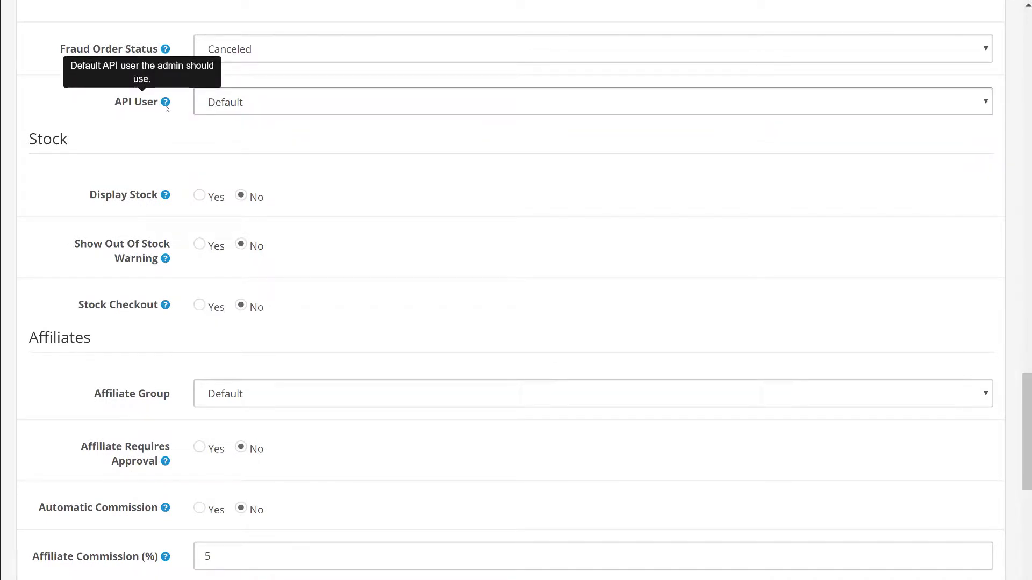
click(224, 111)
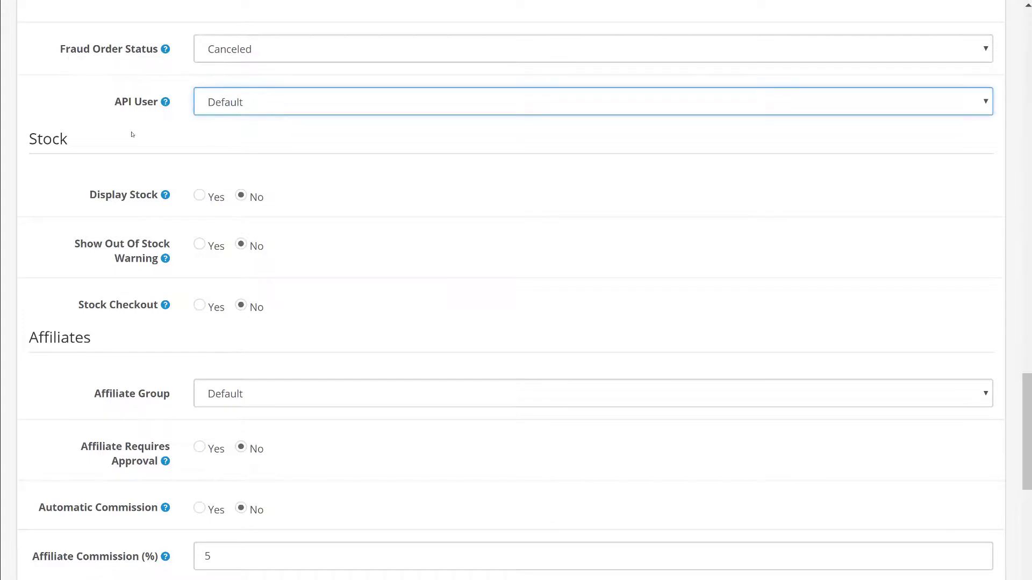
- Set Stock Checkout to Yes in the Stock options
scroll(127, 168, up, 10)
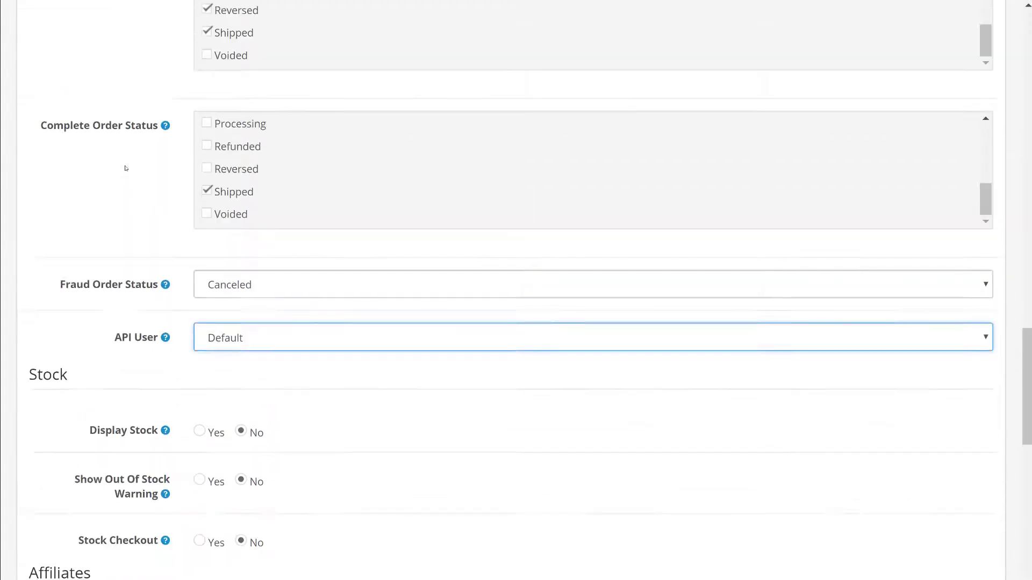
scroll(127, 169, up, 3)
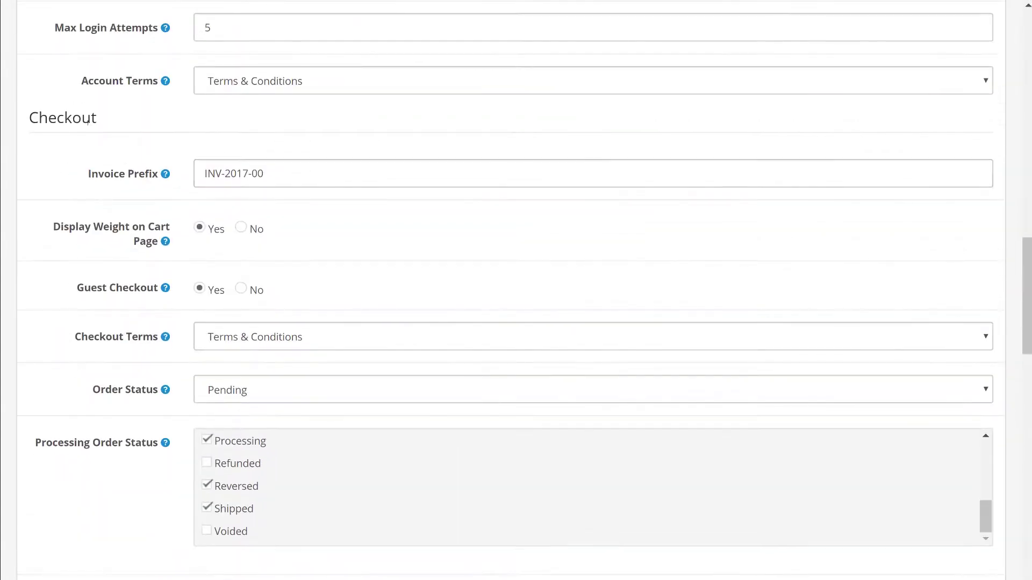
mouse_move(112, 228)
scroll(111, 228, down, 10)
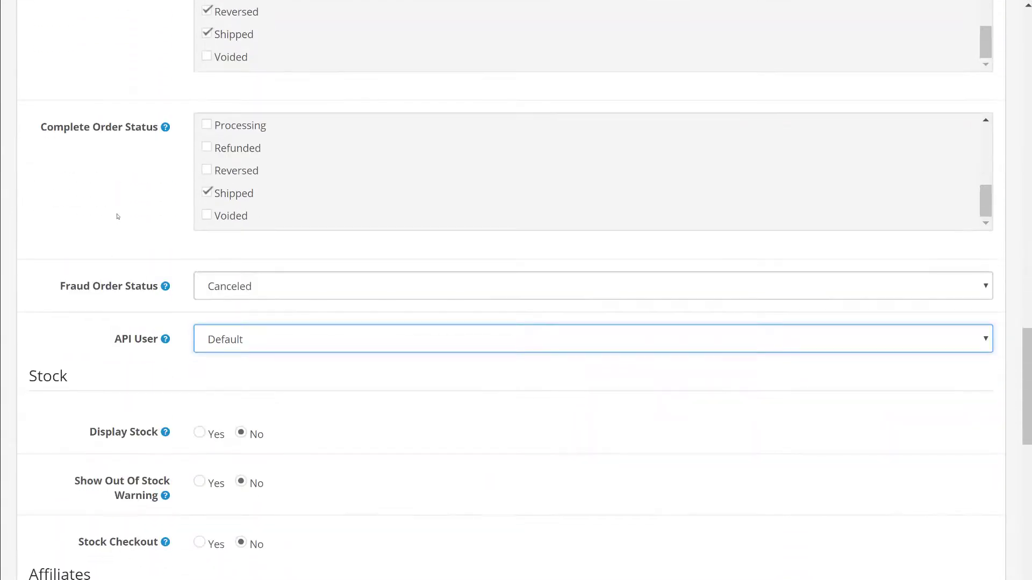
scroll(119, 215, down, 3)
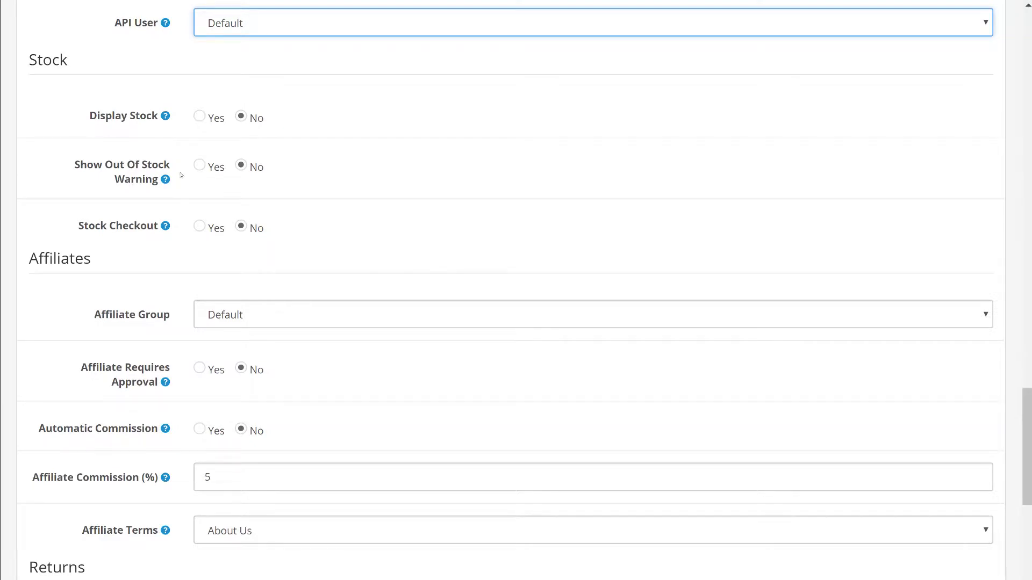
mouse_move(165, 229)
click(200, 230)
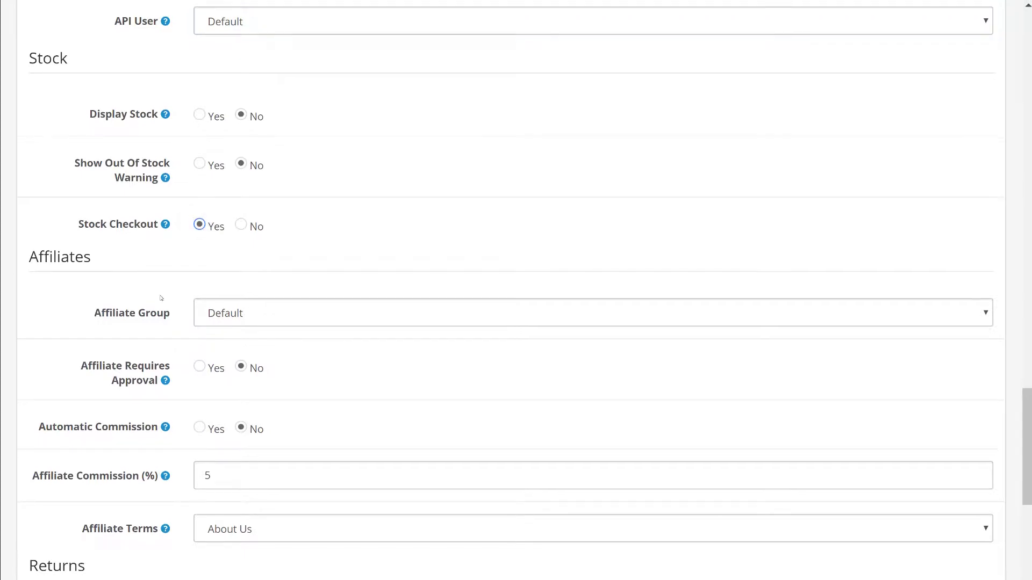
- Set Return Terms to Terms & Conditions in the Returns options
scroll(161, 298, down, 3)
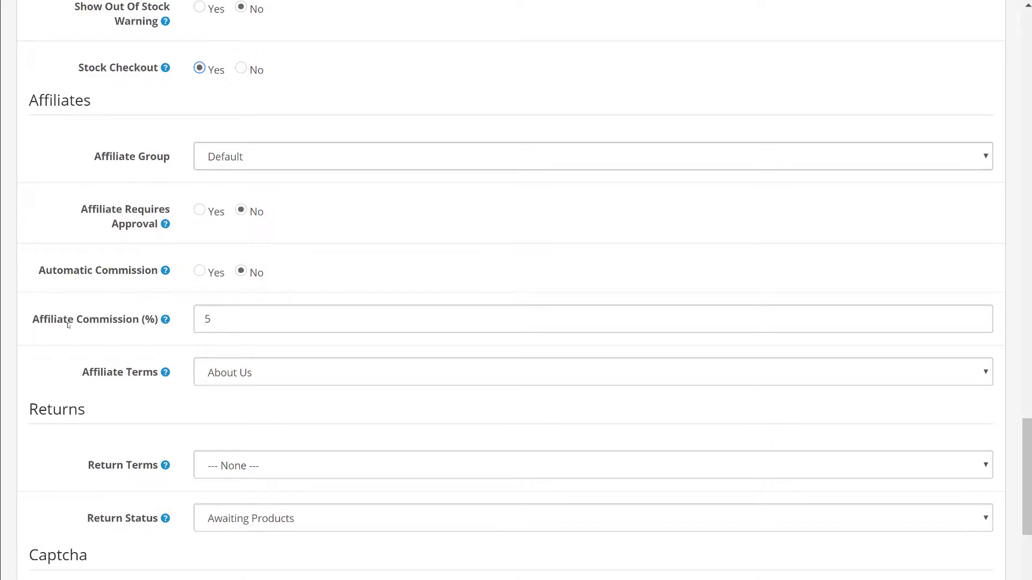
scroll(142, 277, down, 2)
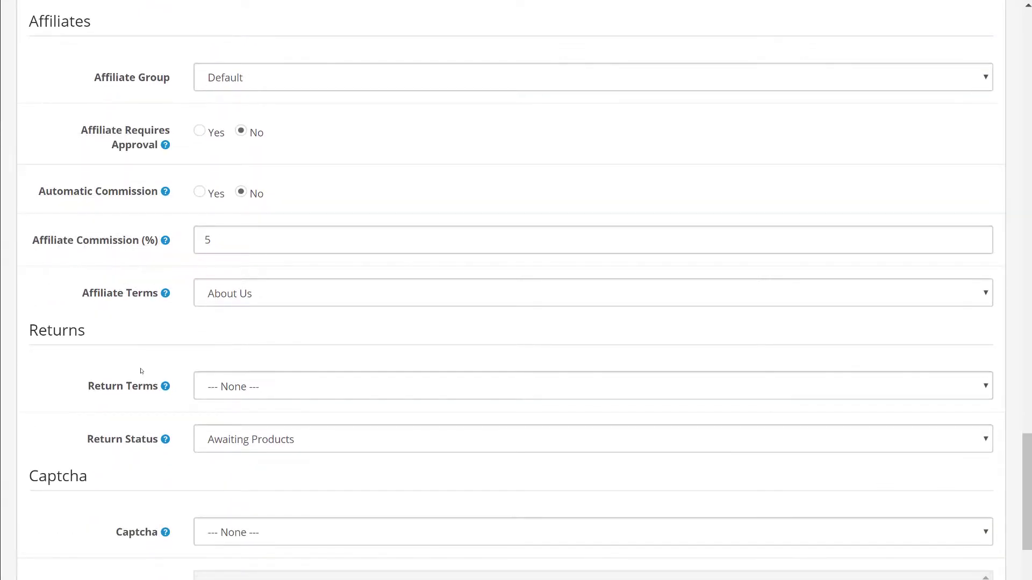
scroll(142, 370, down, 5)
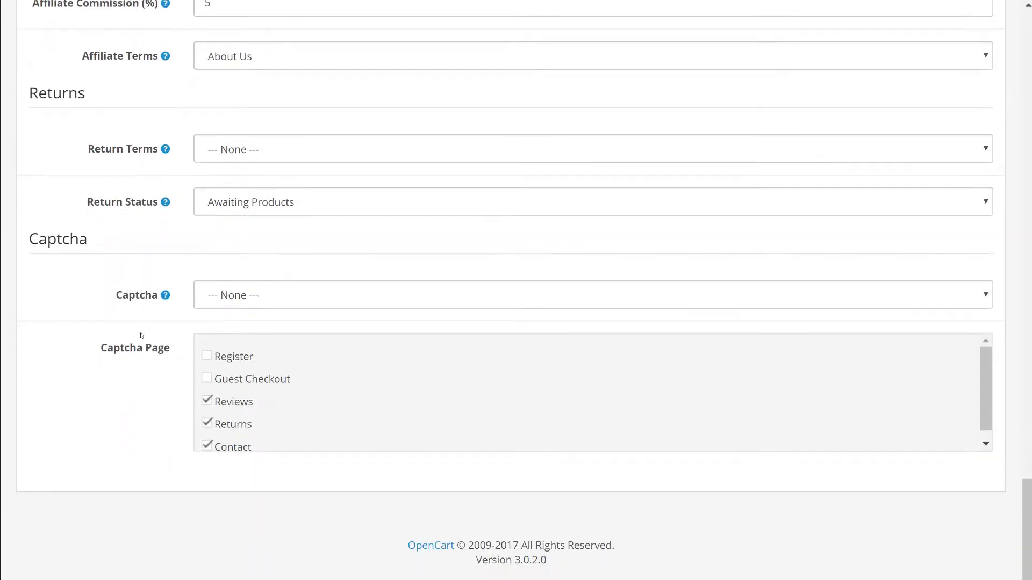
click(261, 143)
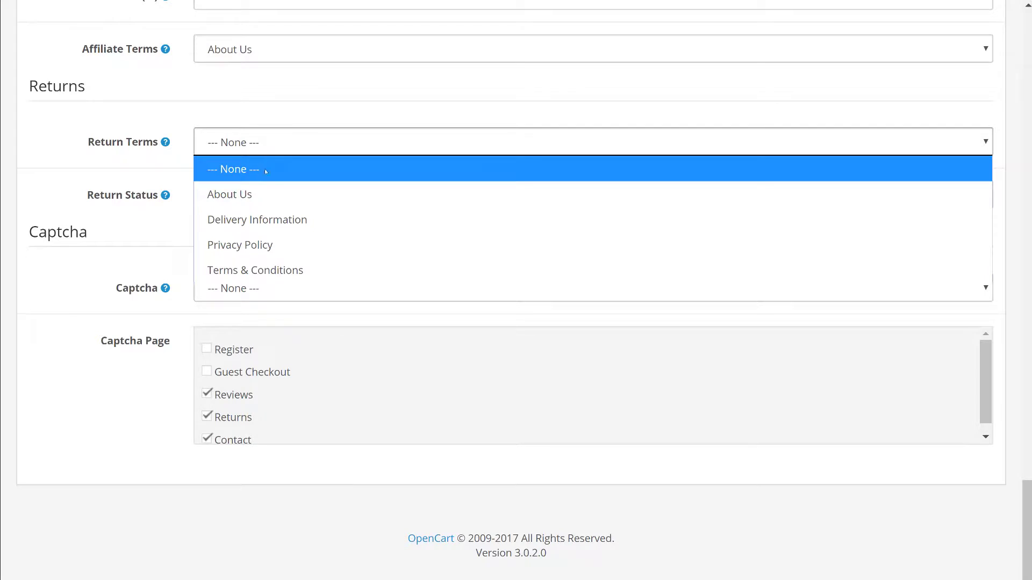
click(271, 272)
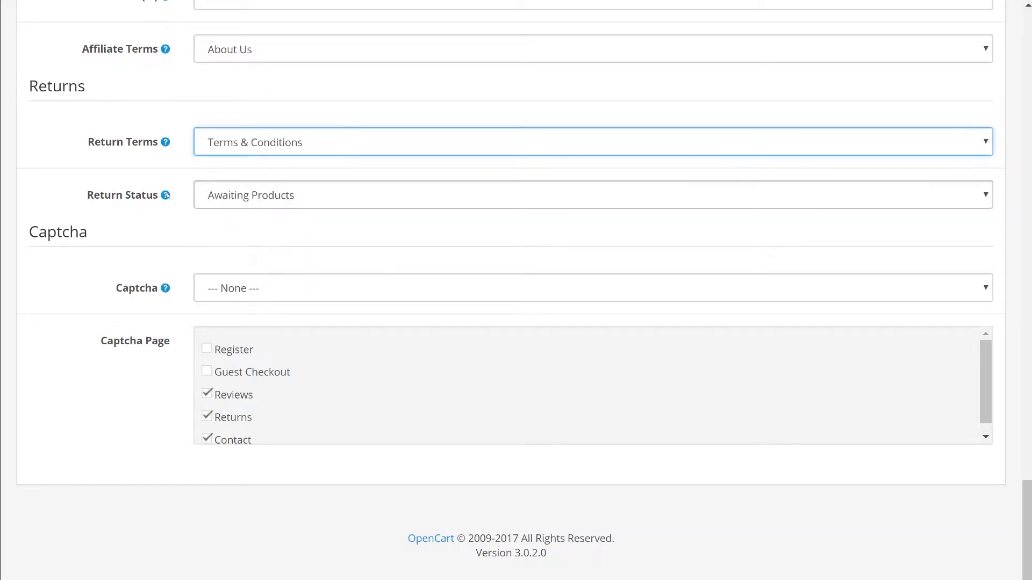
- Examine the choices for Return Status and Captcha, and review the pages listed under Captcha Page
mouse_move(166, 196)
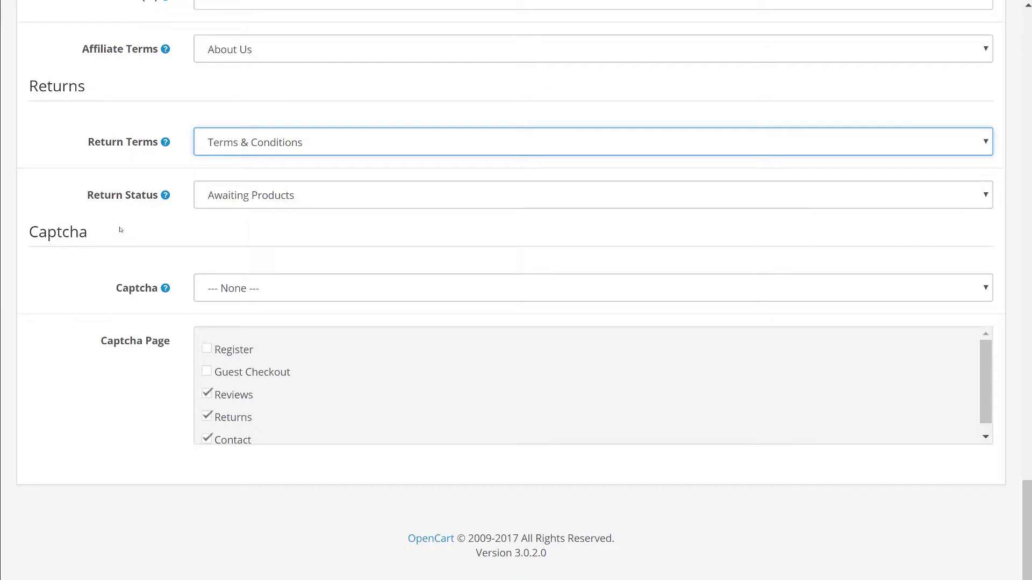
click(248, 201)
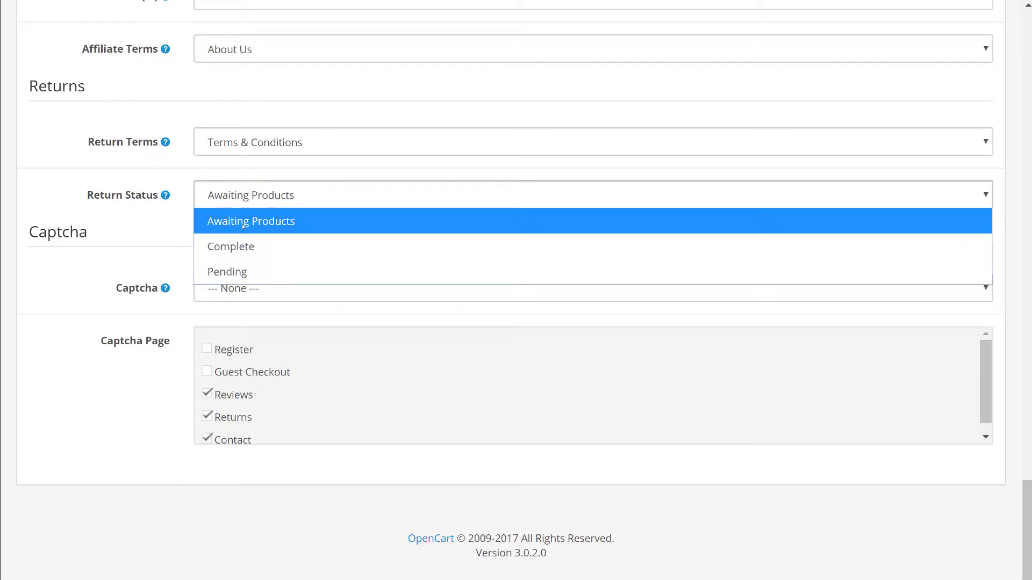
click(162, 230)
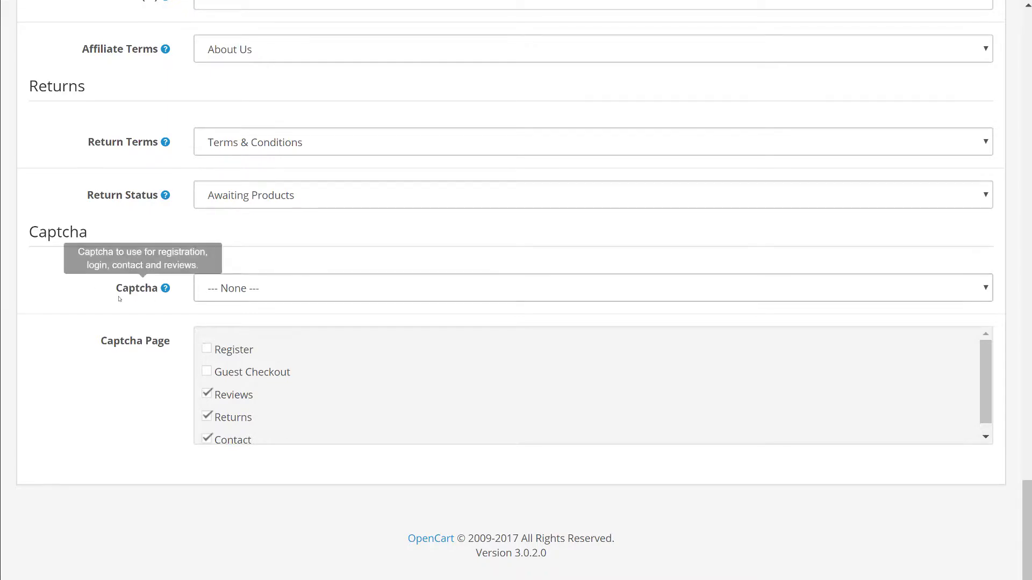
click(249, 291)
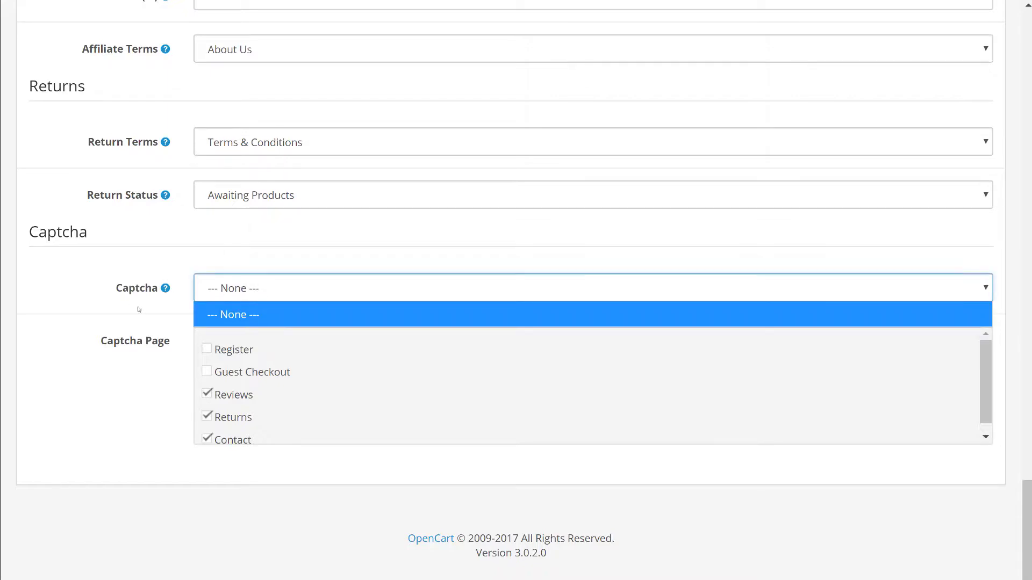
click(79, 299)
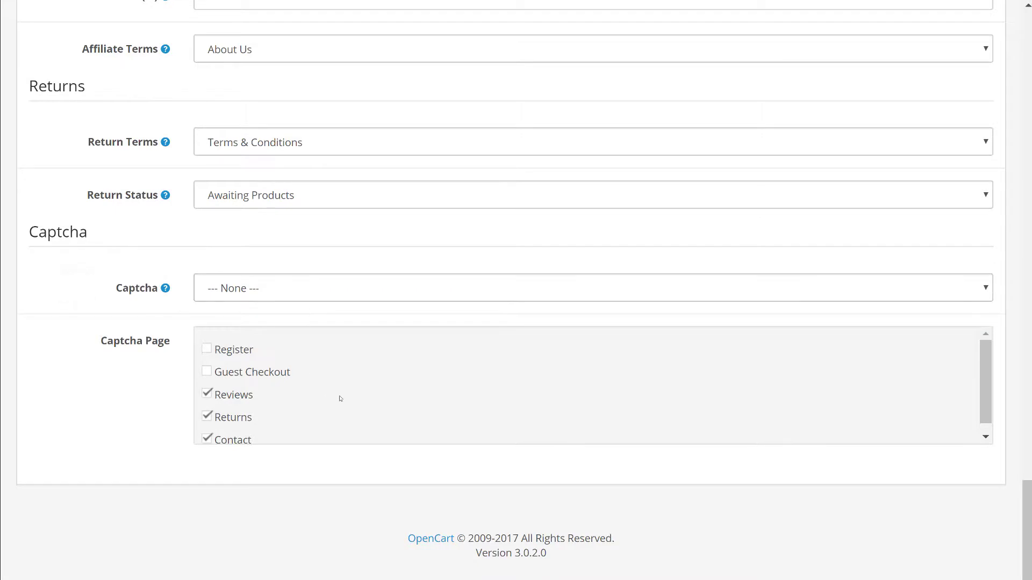
scroll(340, 398, down, 1)
scroll(340, 396, up, 1)
- Save the modified store settings
scroll(93, 383, up, 15)
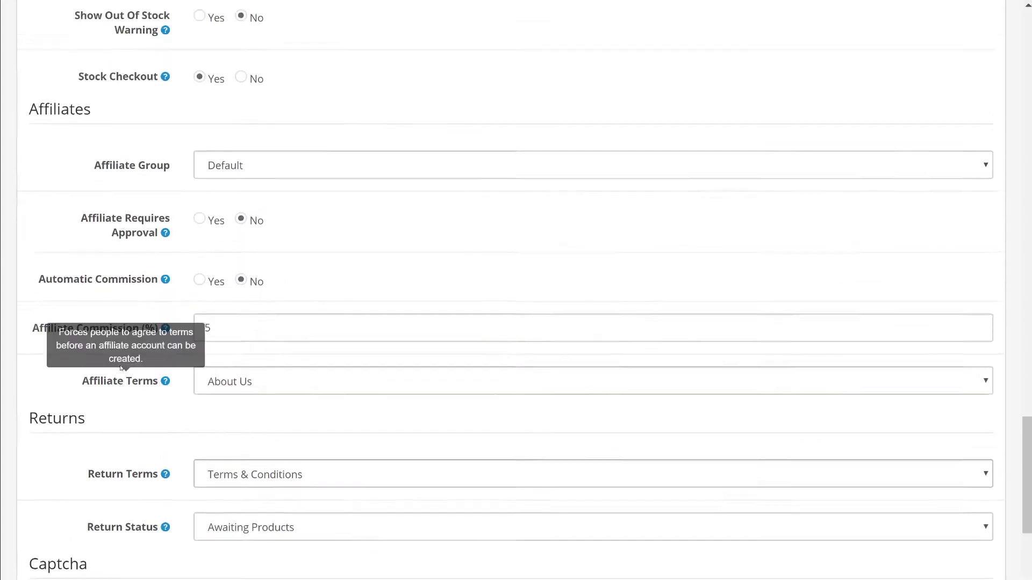
scroll(122, 368, up, 20)
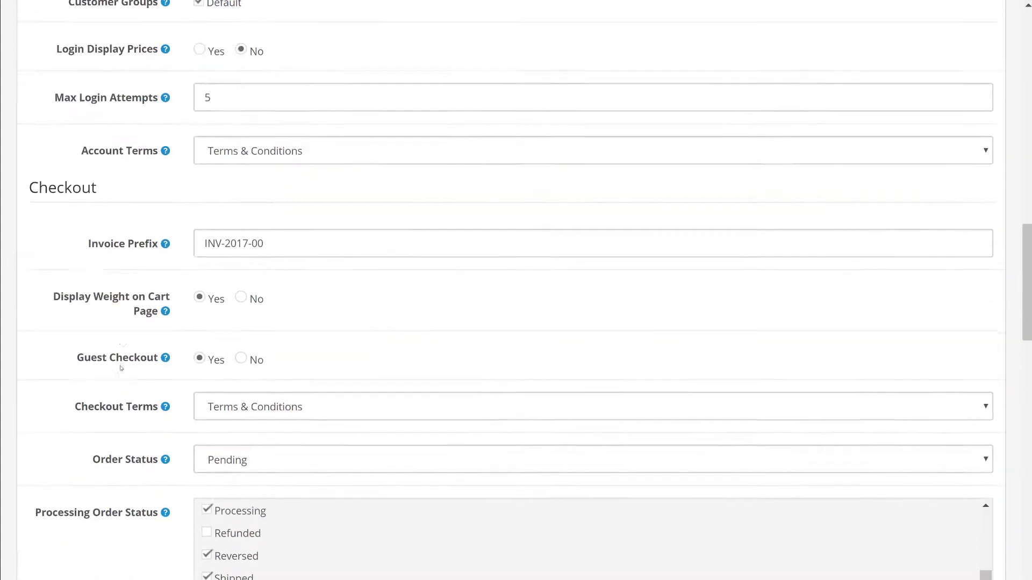
scroll(122, 368, up, 10)
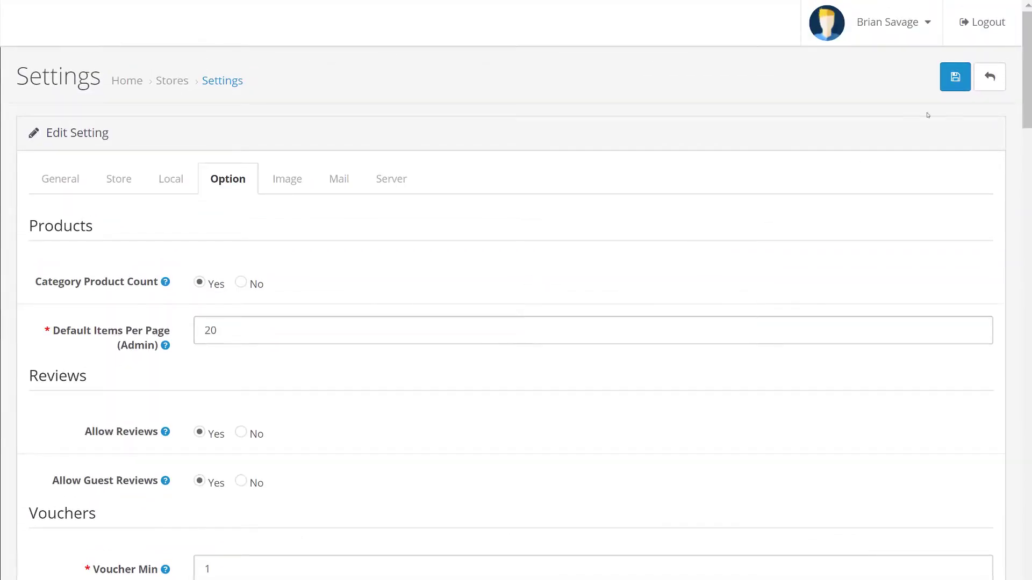
click(952, 81)
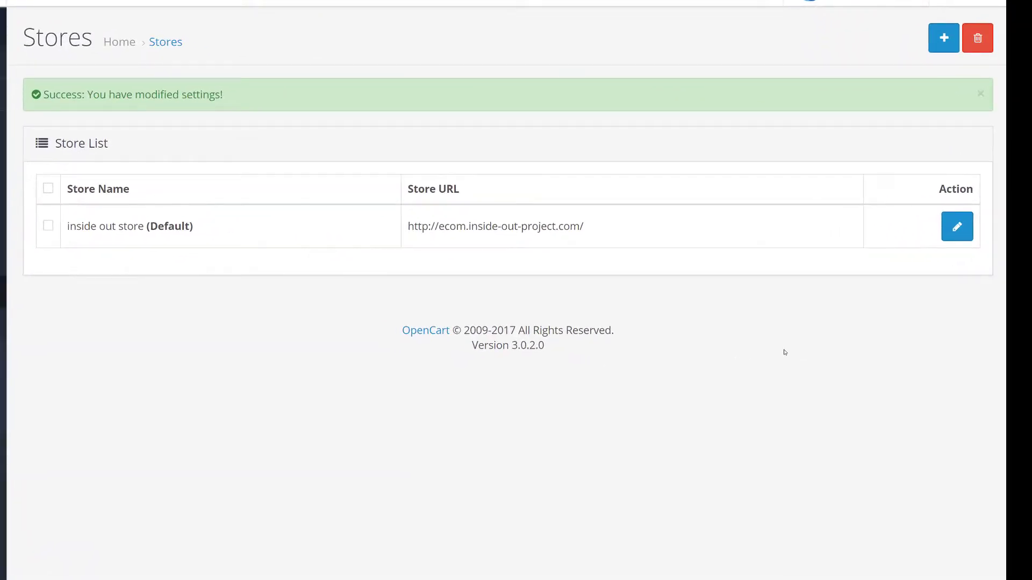
- Reopen the default store for editing and review its server settings, including security, encryption key, uploads and error handling
click(957, 226)
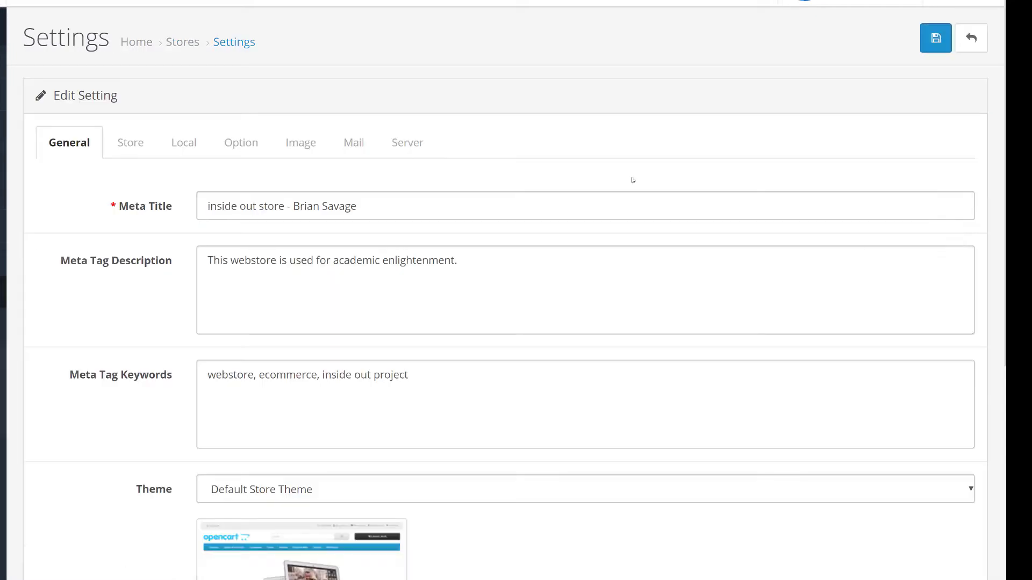
click(392, 150)
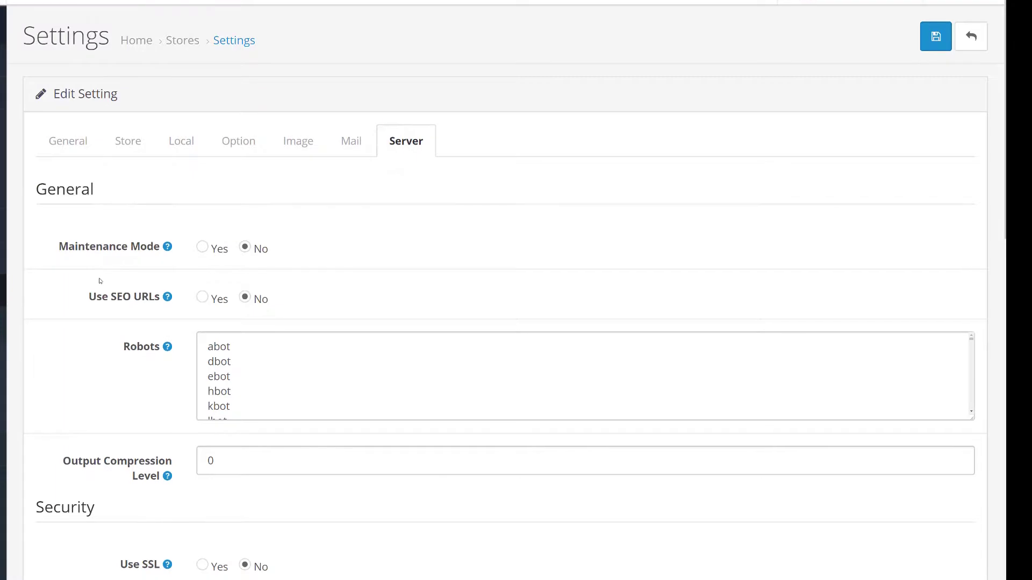
scroll(101, 275, down, 6)
scroll(103, 279, down, 5)
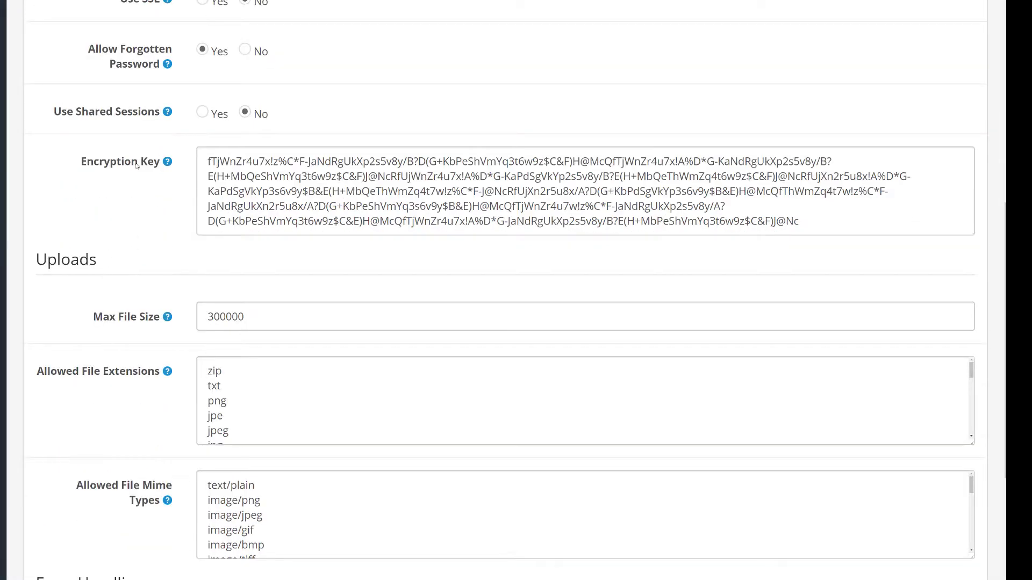
click(307, 206)
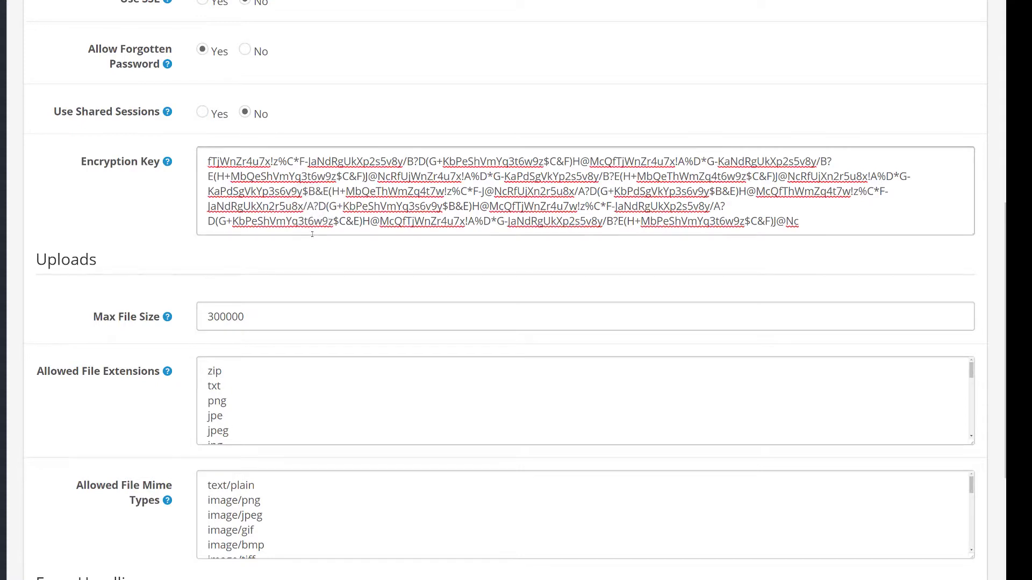
scroll(158, 340, down, 6)
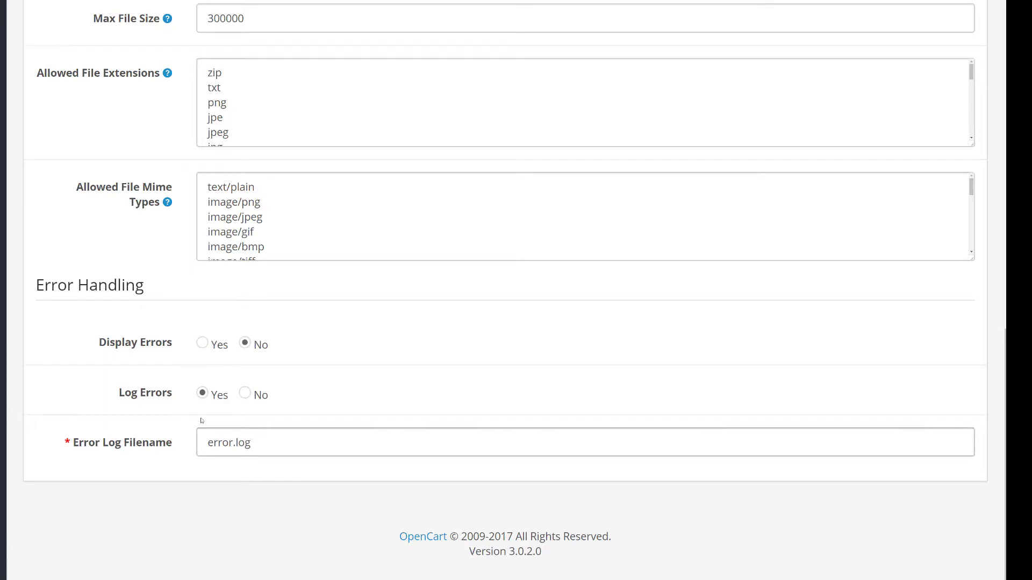
scroll(177, 411, up, 3)
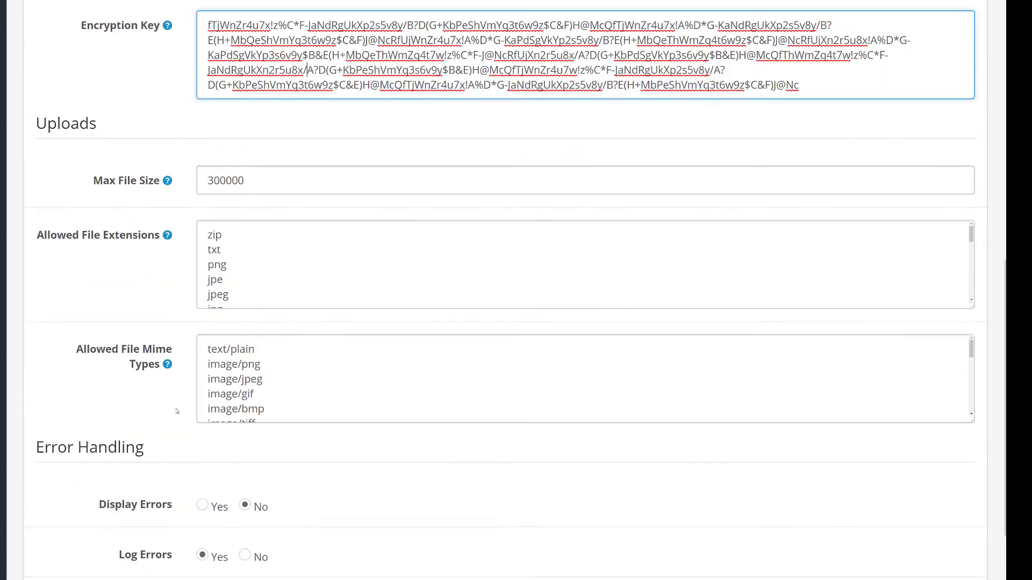
scroll(177, 411, up, 9)
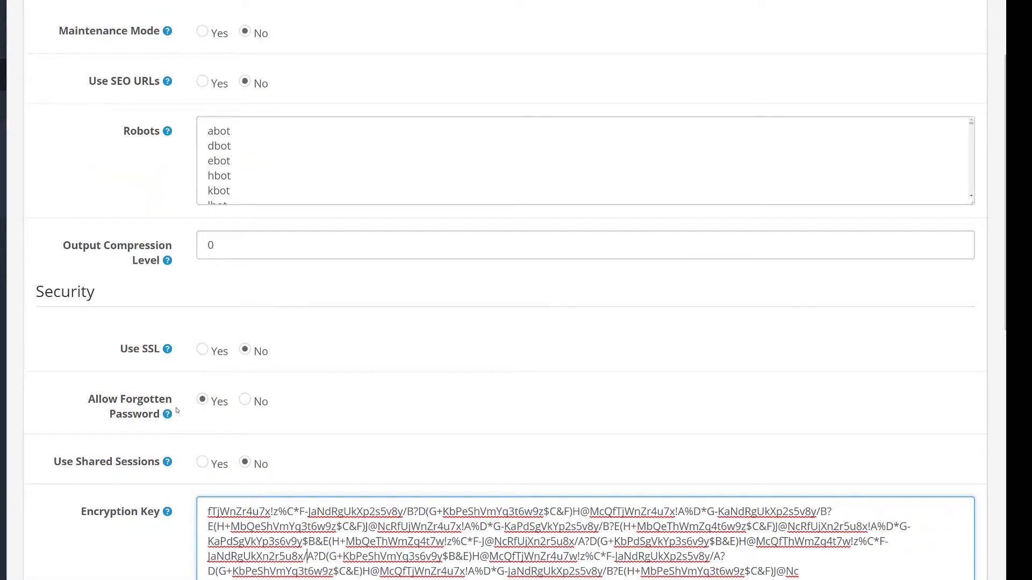
- Review the general and security server settings and copy the "Encryption Key" label text
scroll(177, 411, up, 3)
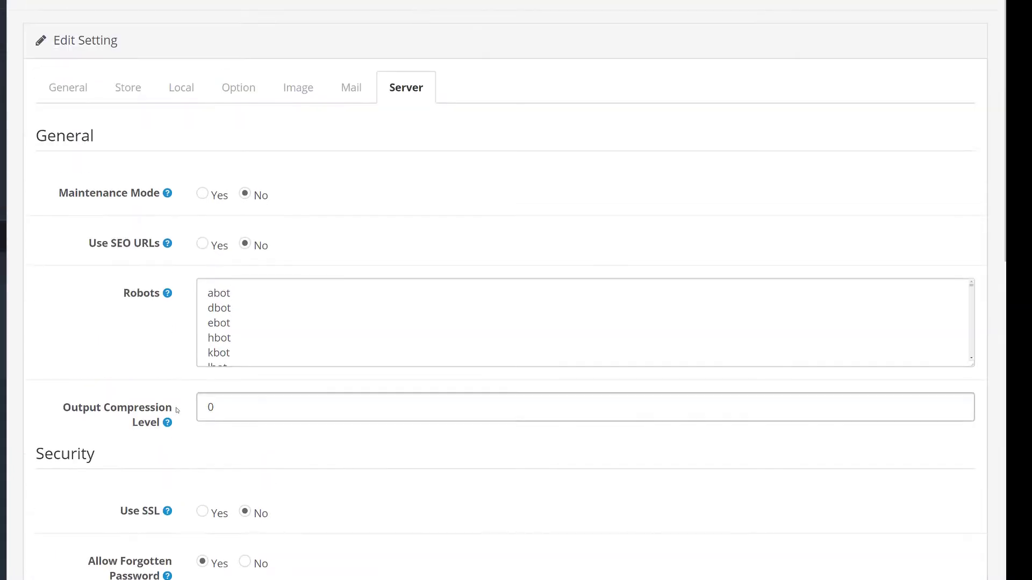
scroll(177, 412, down, 6)
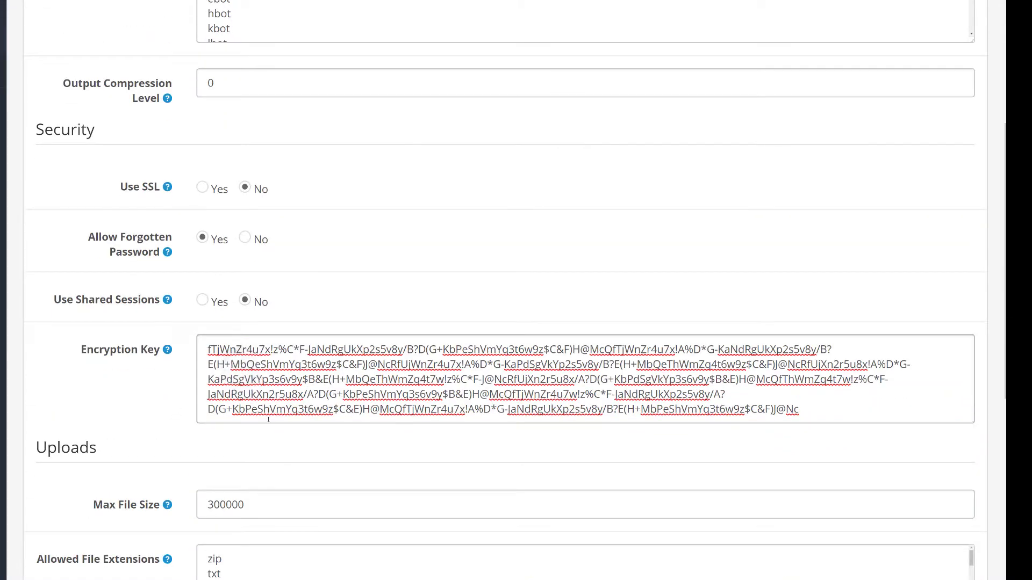
click(240, 364)
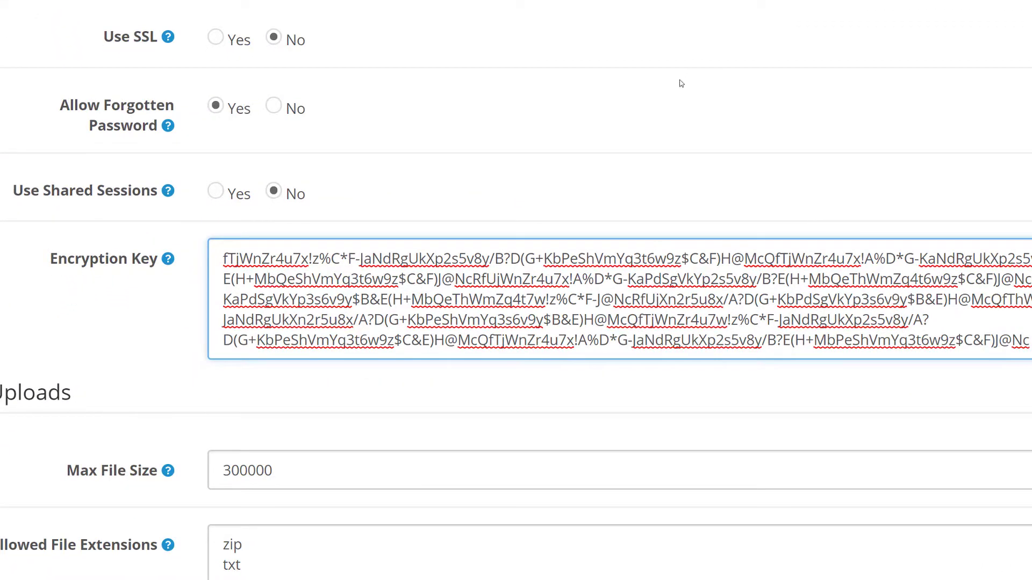
drag(46, 258, 139, 259)
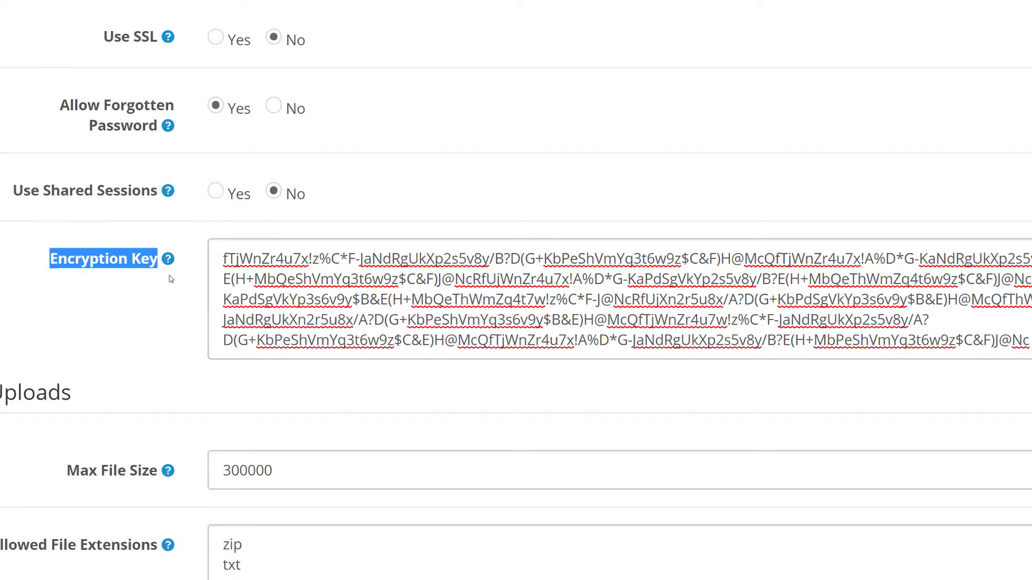
click(104, 259)
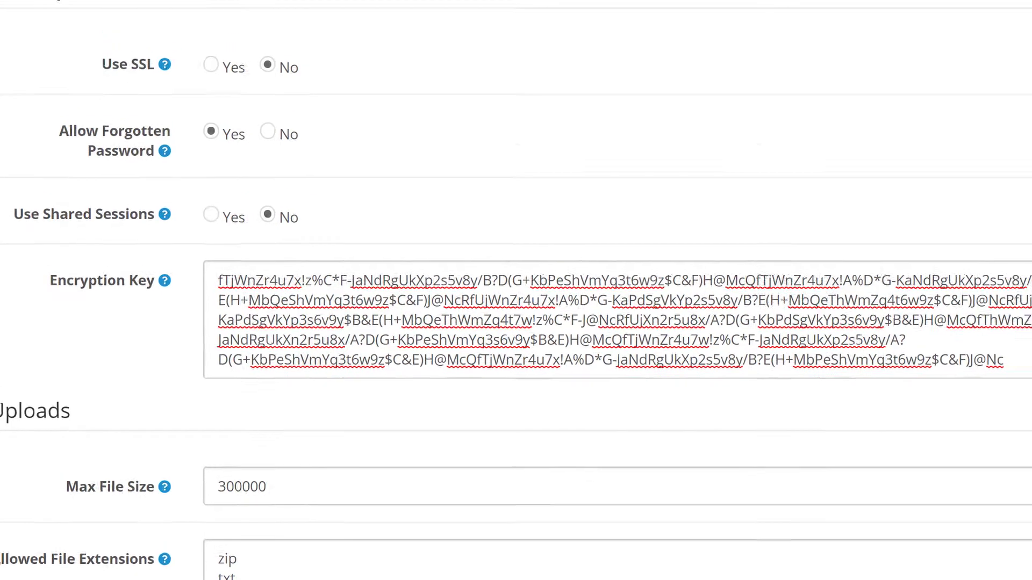
- Search Google for "generate Encryption Key" in a new browser tab
key(ctrl+t)
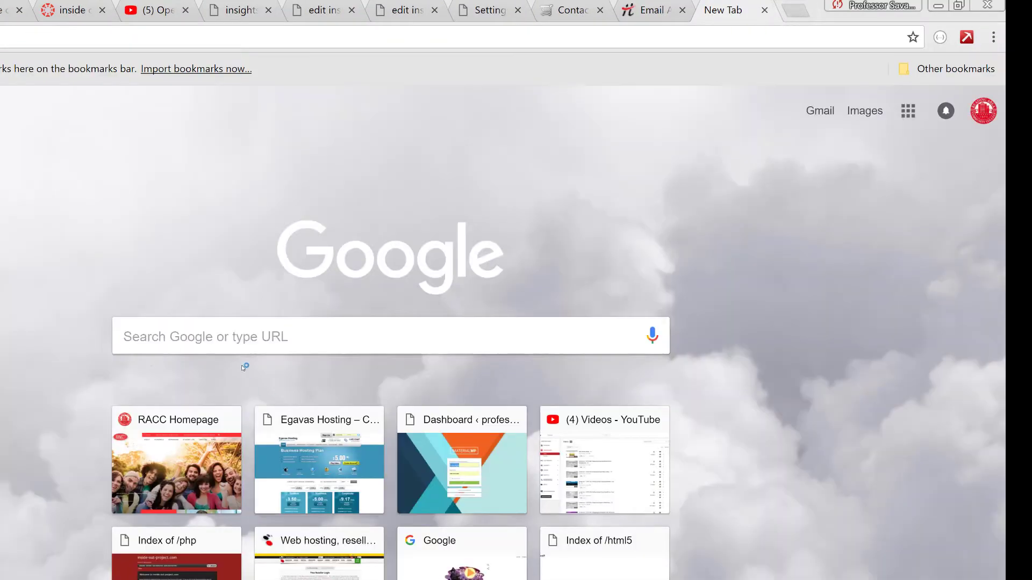
click(225, 340)
text(ge)
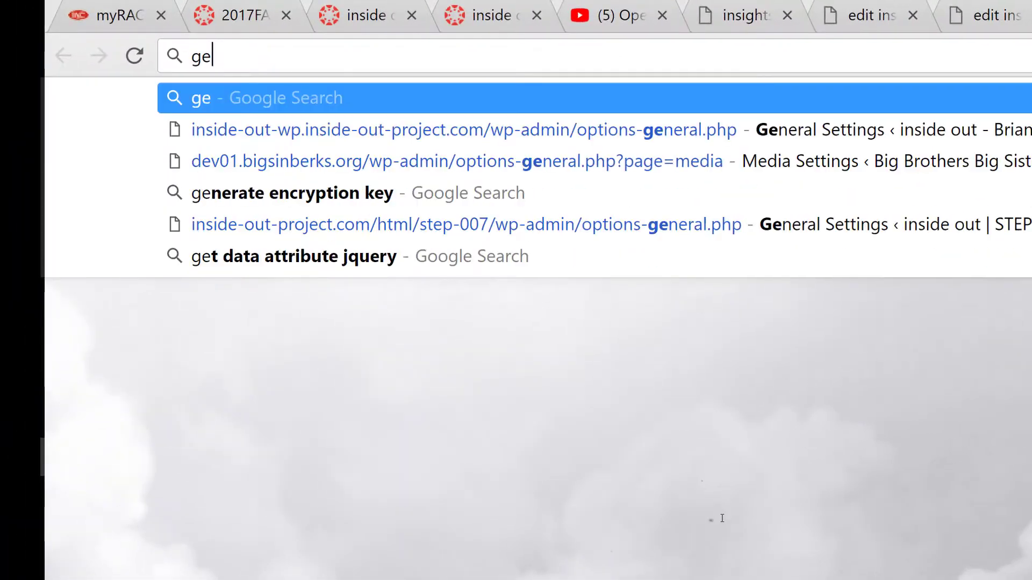
text(nerate )
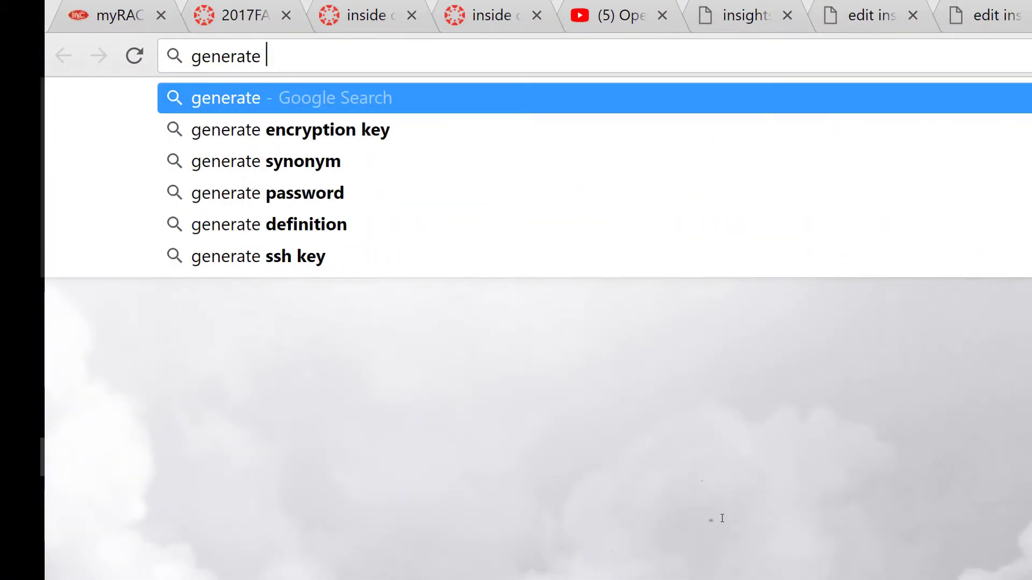
text(Encryption Key)
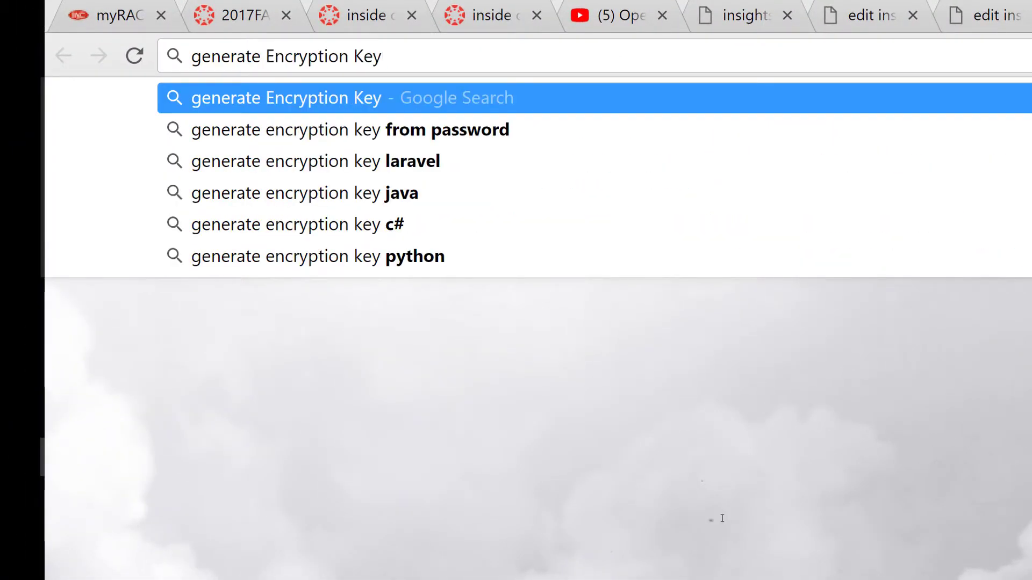
key(Return)
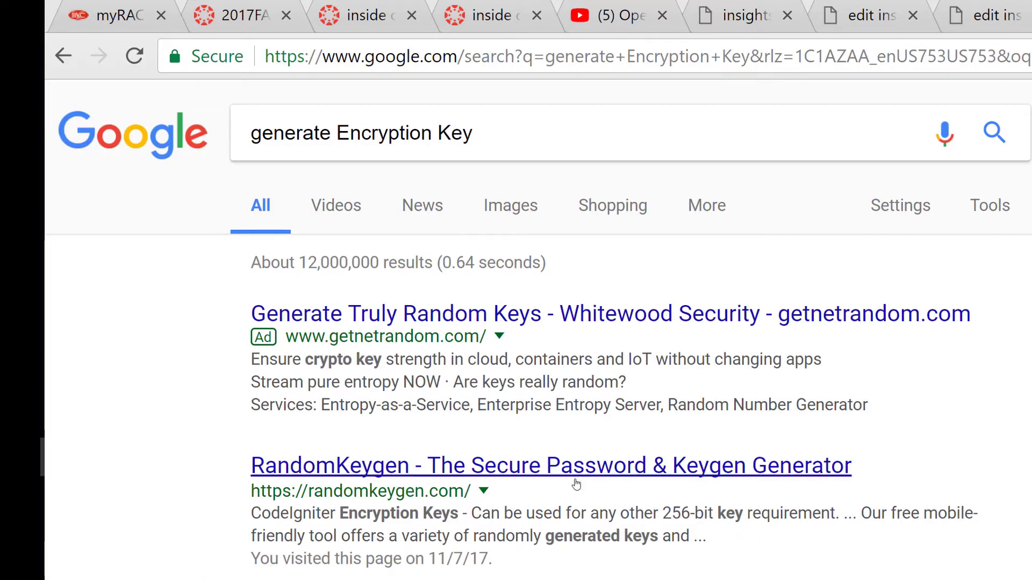
- Open the RandomKeygen site from the results and copy the second key under 256-bit WEP Keys
click(538, 466)
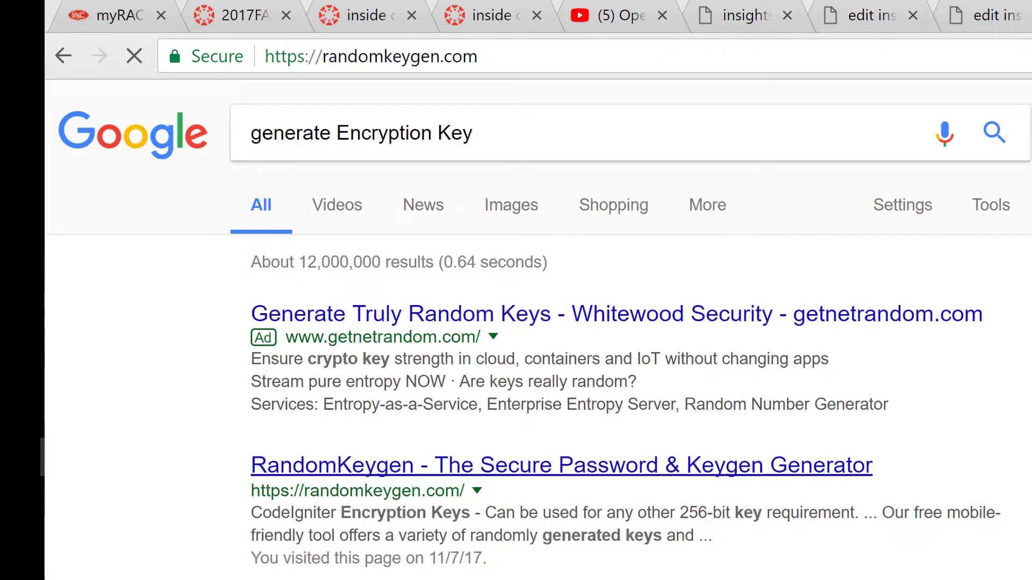
scroll(661, 330, down, 20)
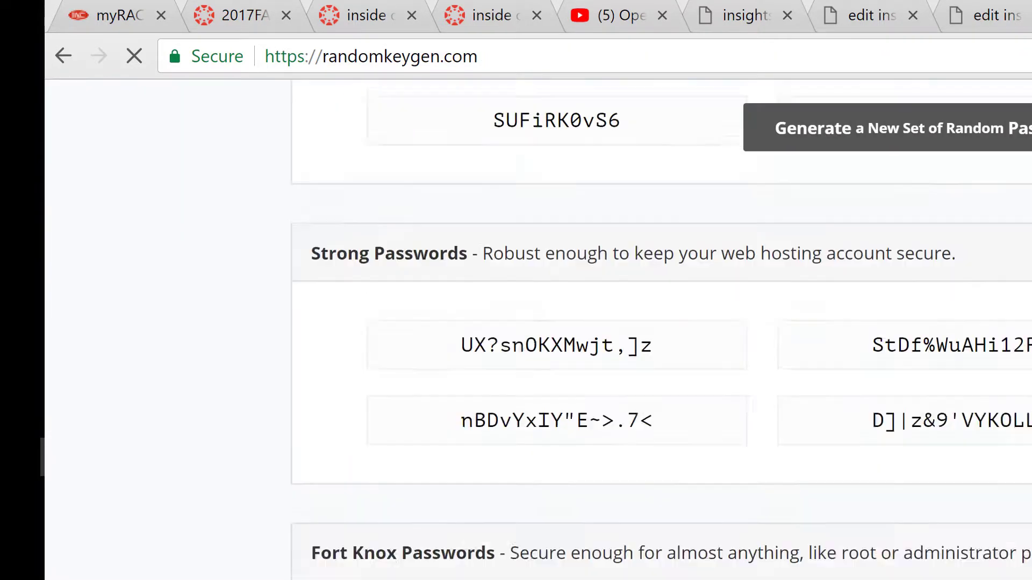
scroll(661, 331, down, 10)
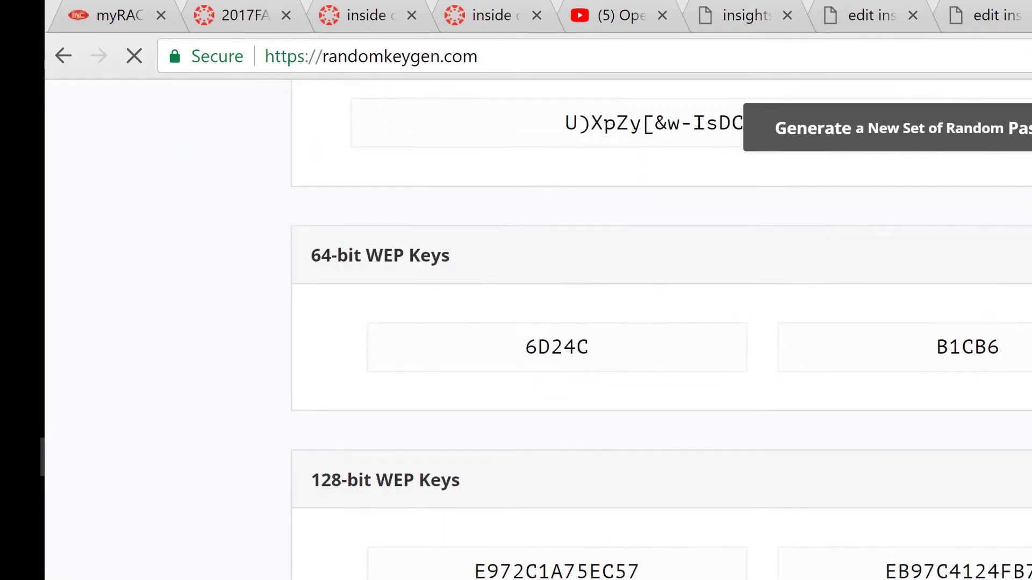
scroll(661, 330, down, 8)
scroll(661, 331, down, 3)
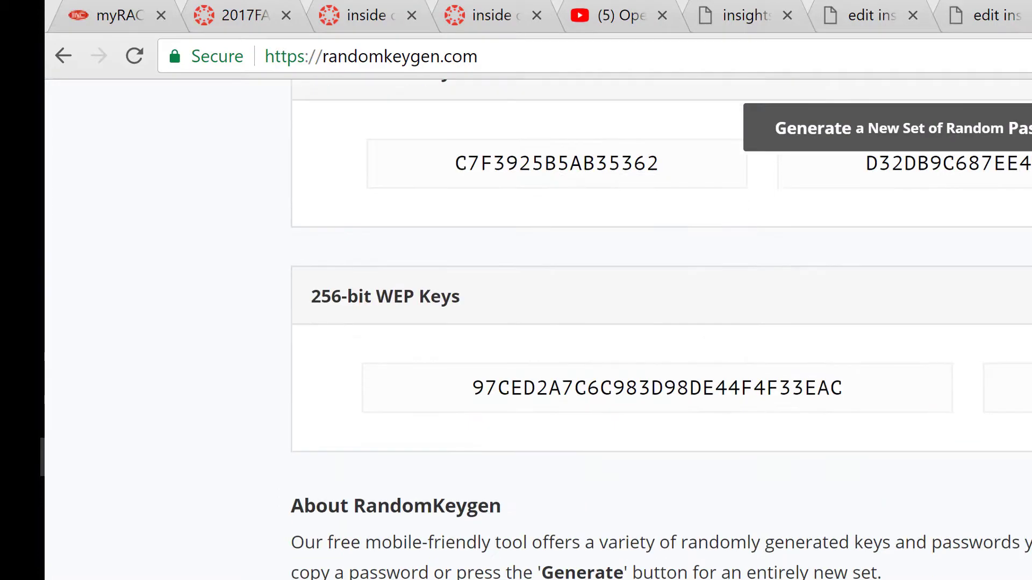
scroll(661, 330, up, 7)
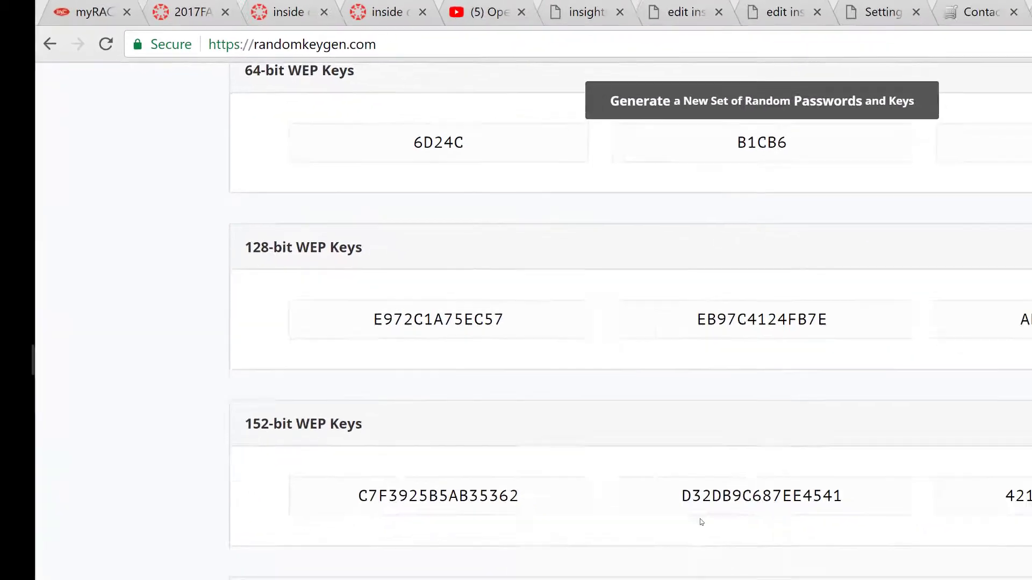
scroll(699, 522, up, 2)
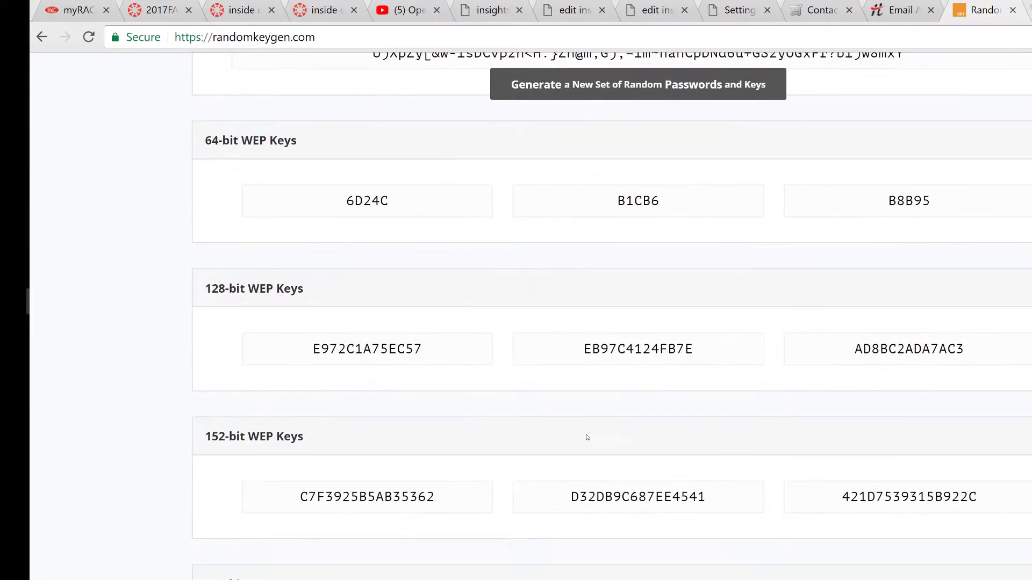
scroll(587, 438, down, 4)
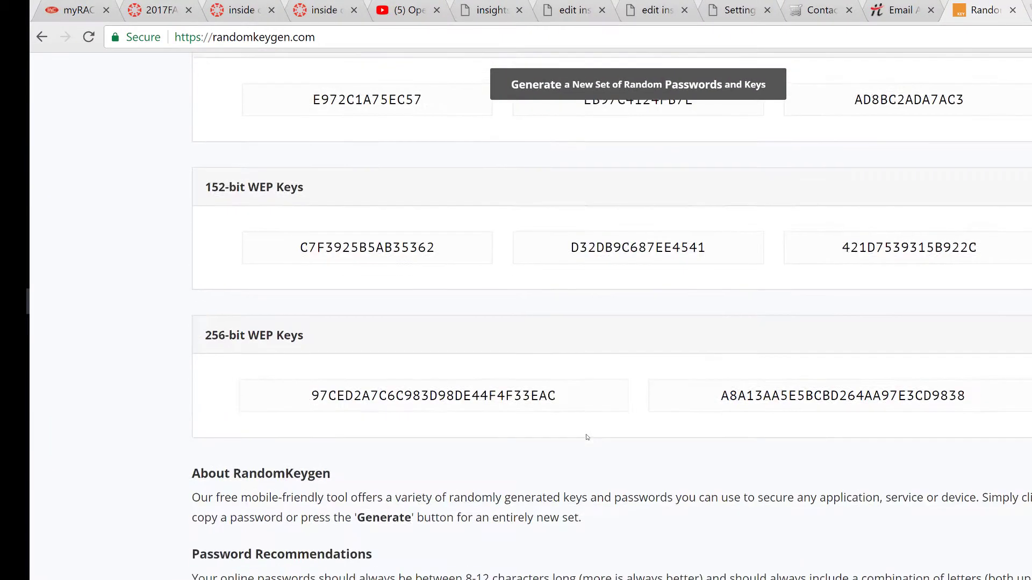
click(718, 398)
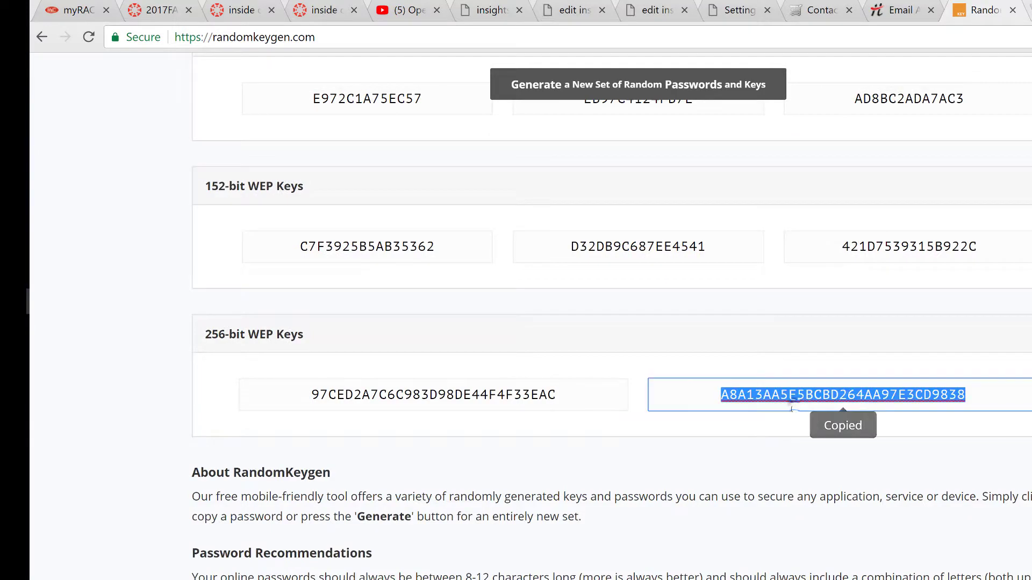
click(714, 435)
- Return to the store settings and select the entire existing encryption key without replacing it
click(739, 10)
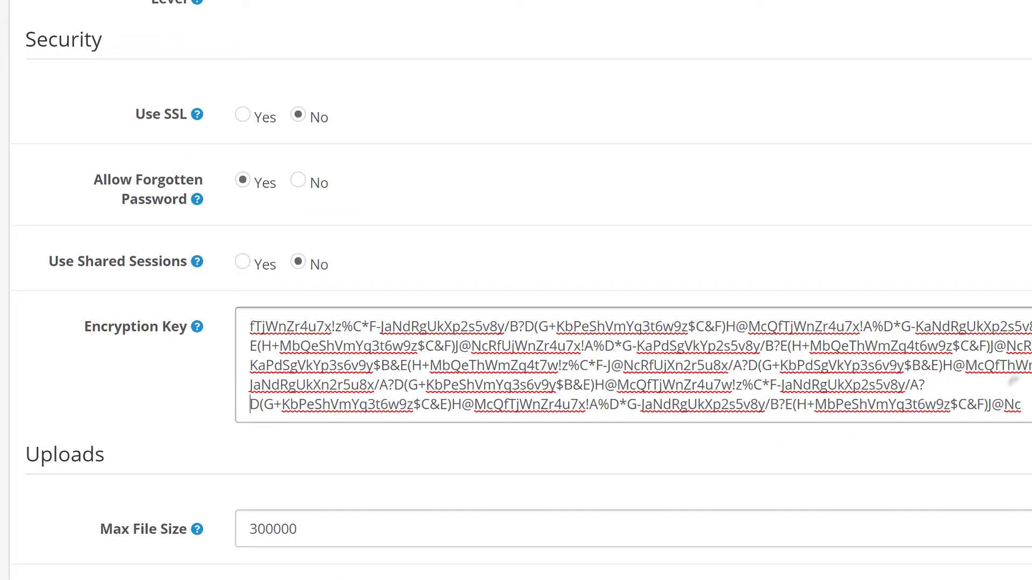
drag(1029, 399, 213, 288)
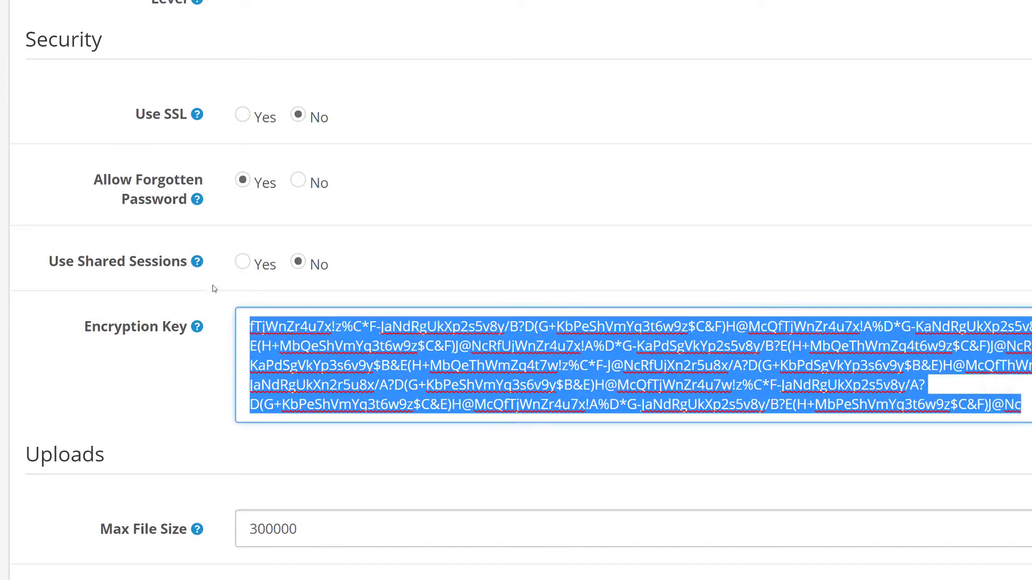
click(440, 284)
- Review the store's general, security and upload server settings once more
scroll(523, 288, up, 4)
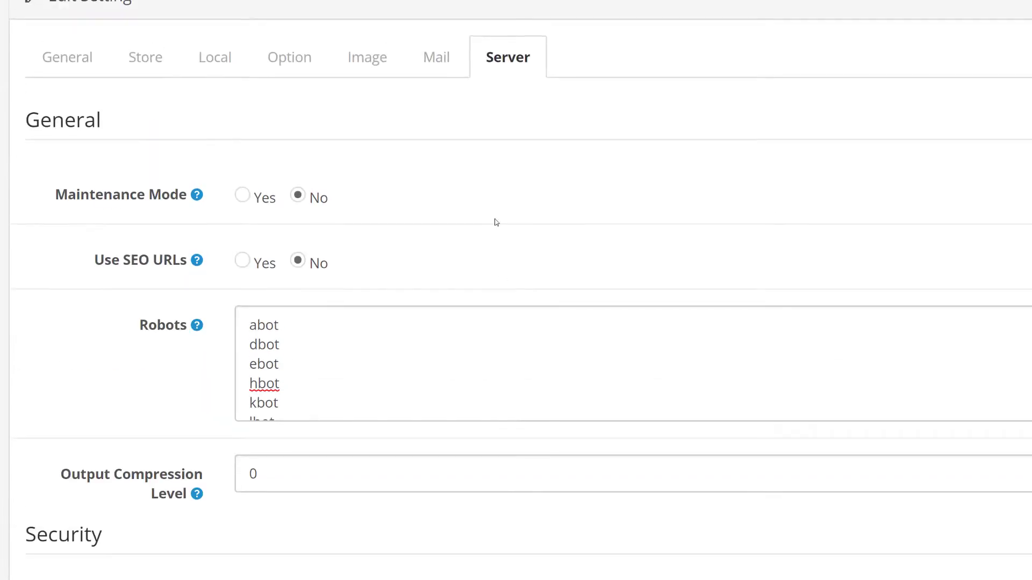
scroll(515, 263, down, 10)
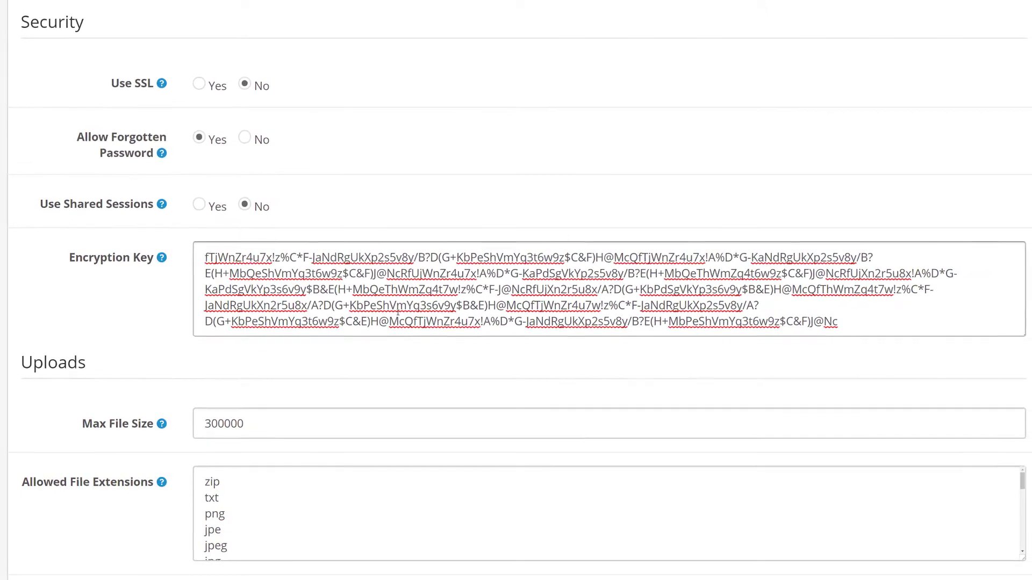
scroll(369, 226, up, 2)
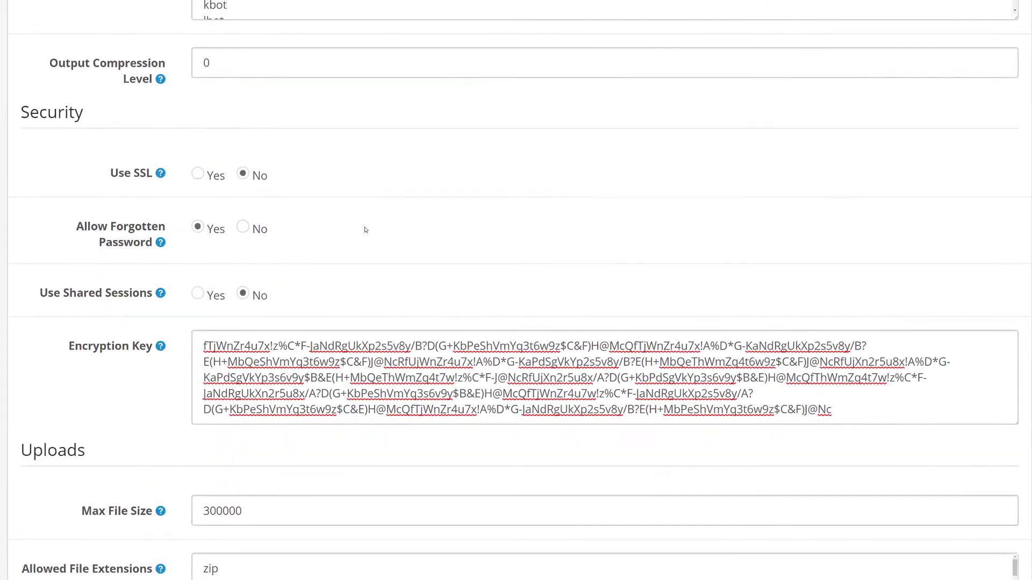
scroll(413, 332, up, 4)
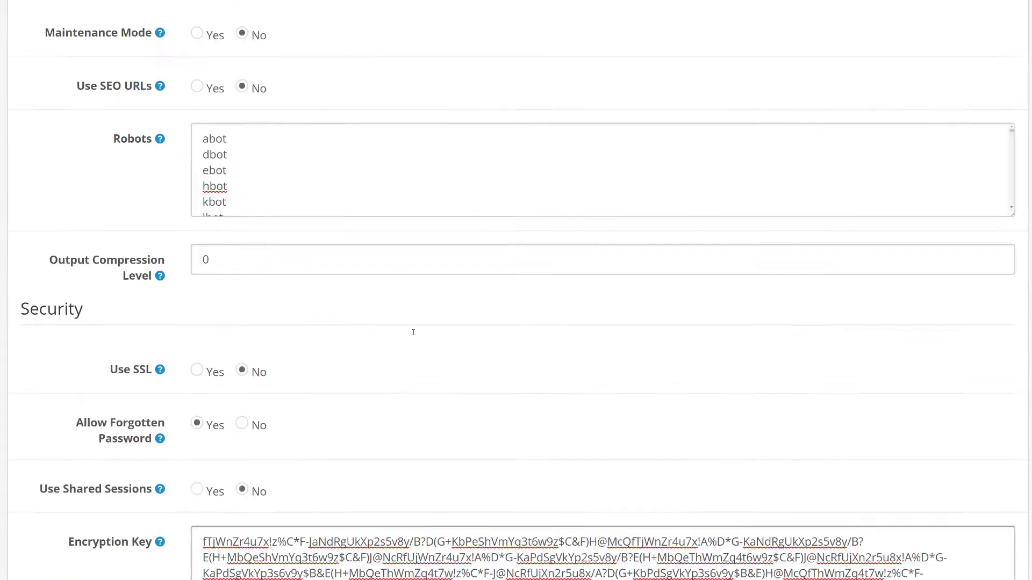
scroll(413, 332, up, 5)
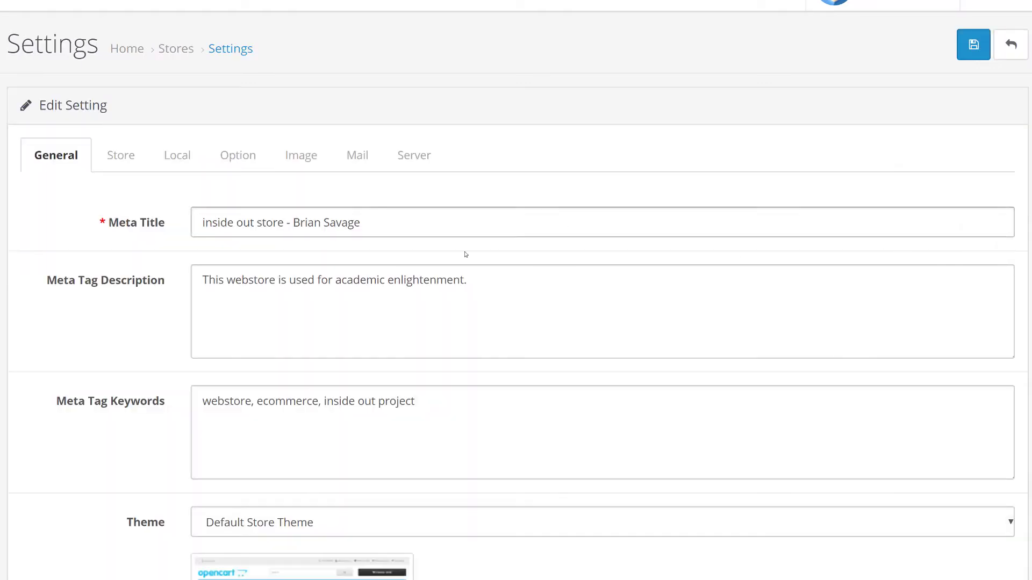
- Review the store's Image and Mail settings, including mail engine, SMTP fields and mail alerts, and return to the logo and icon
click(290, 171)
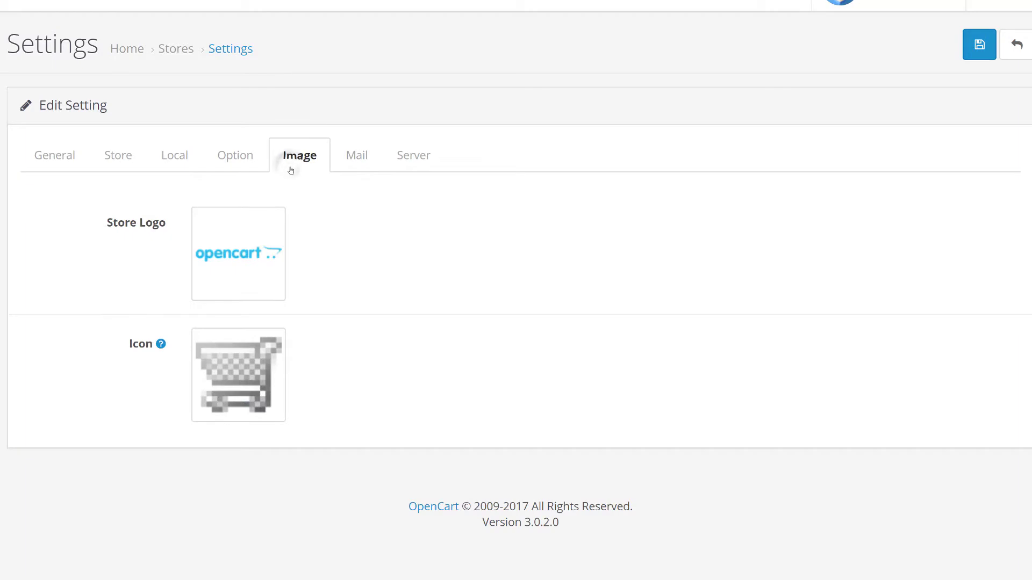
click(366, 173)
scroll(607, 217, down, 5)
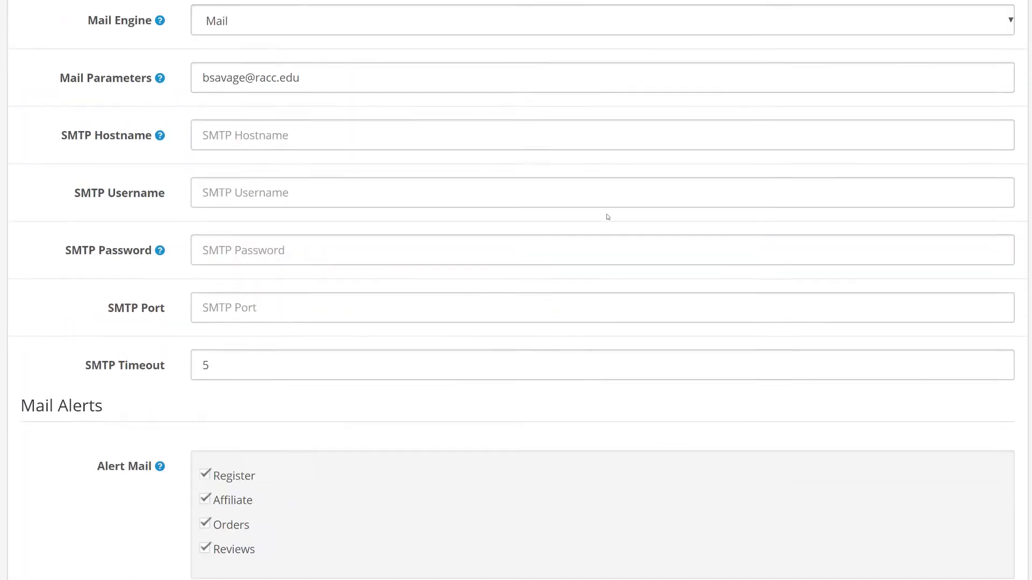
scroll(607, 217, up, 5)
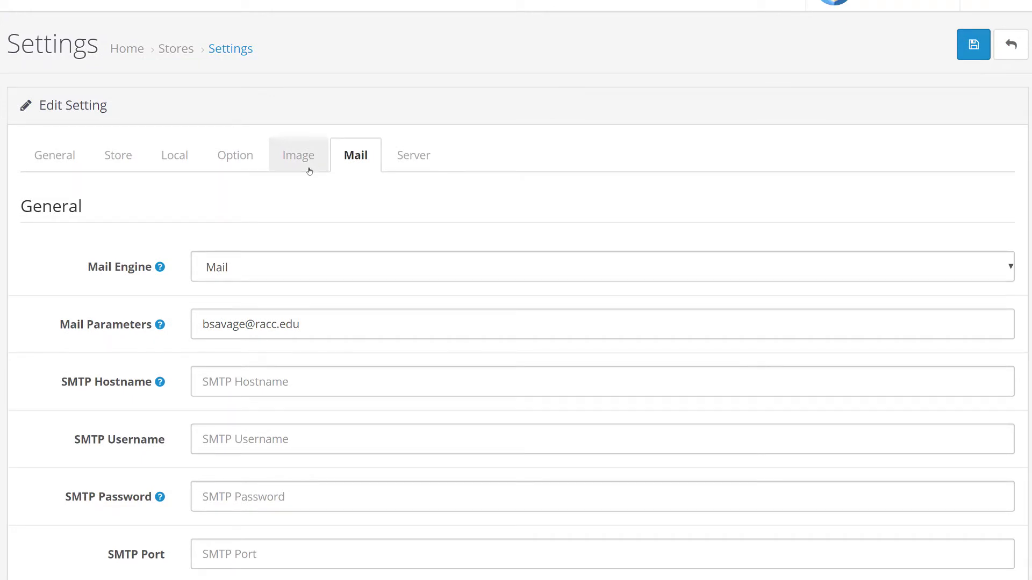
click(309, 171)
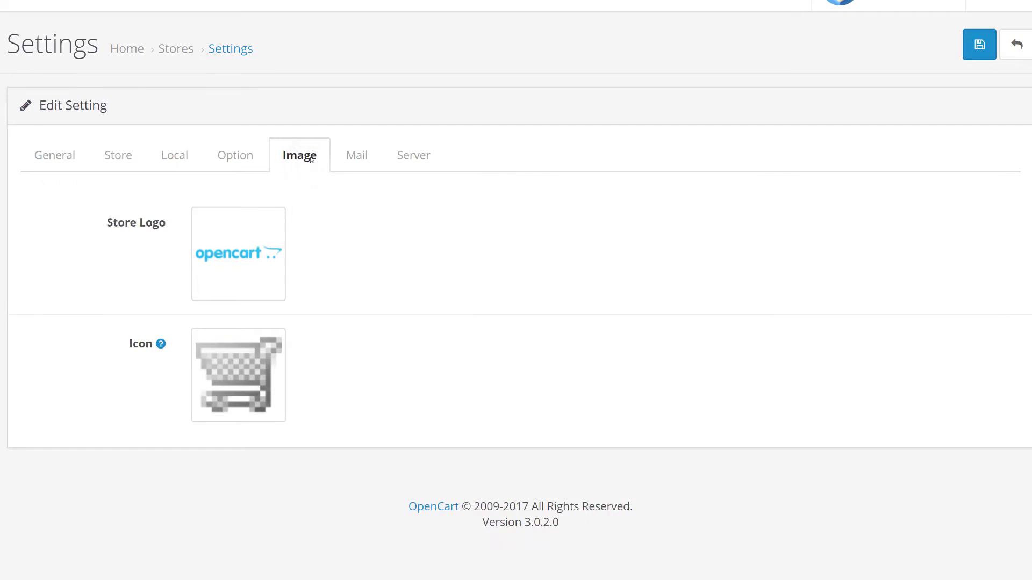